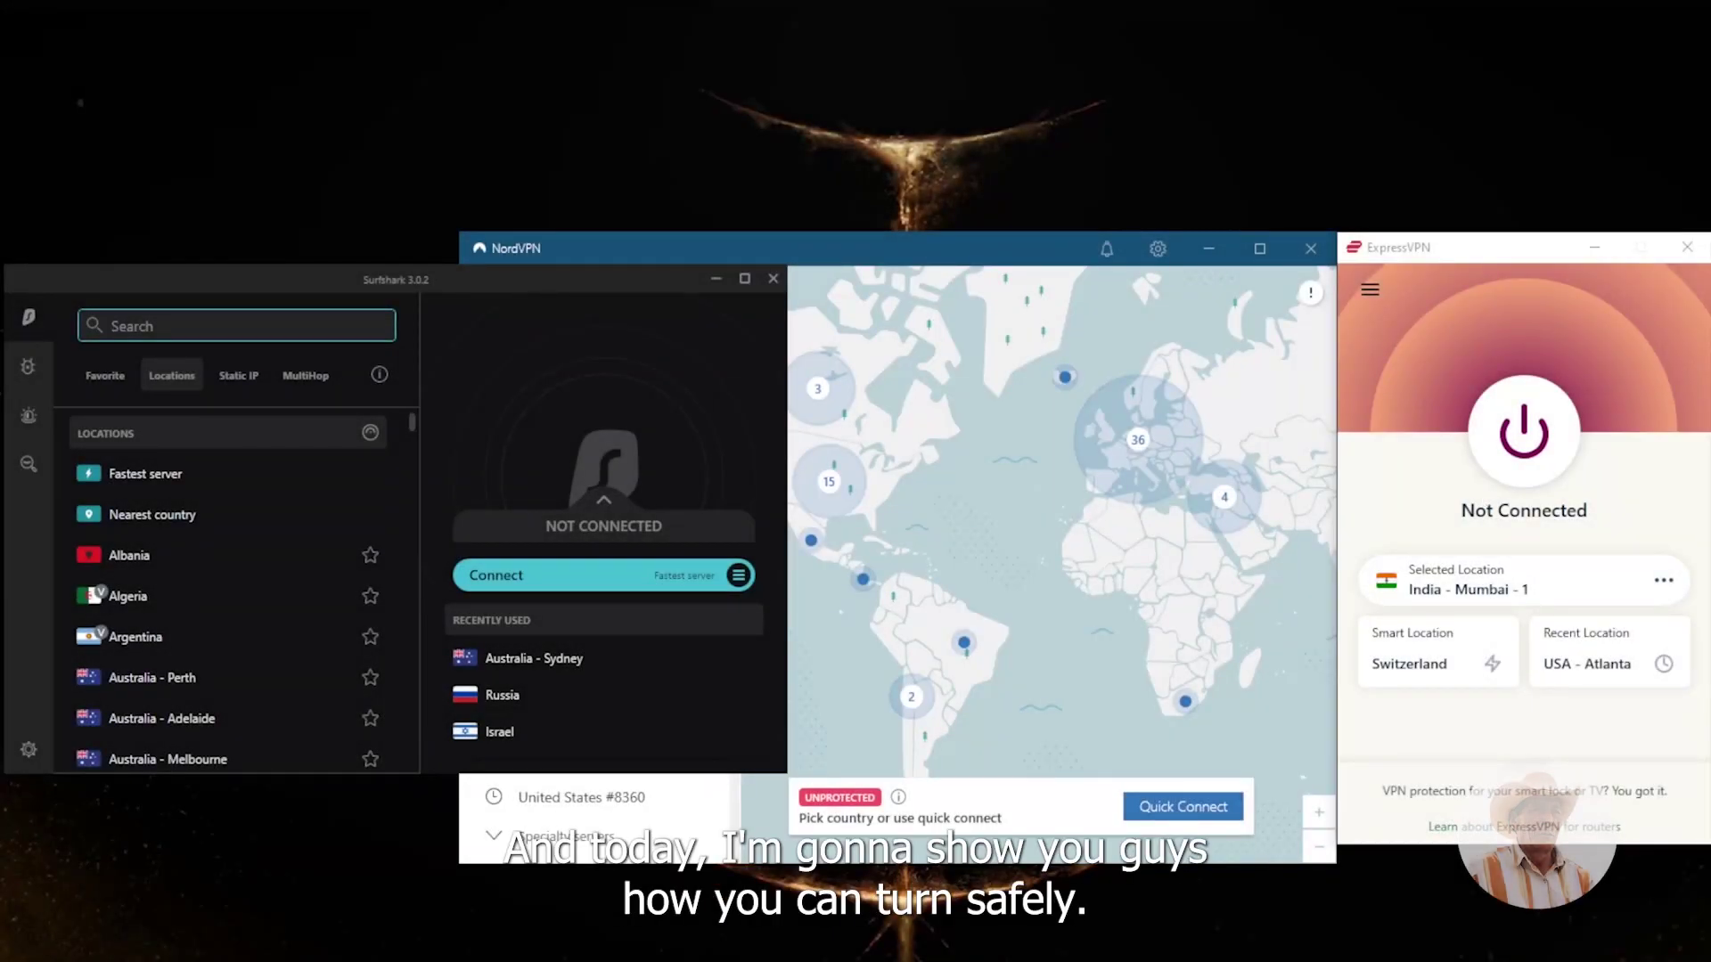
# - Cycle between the NordVPN, ExpressVPN and Surfshark windows to compare them
pyautogui.click(927, 252)
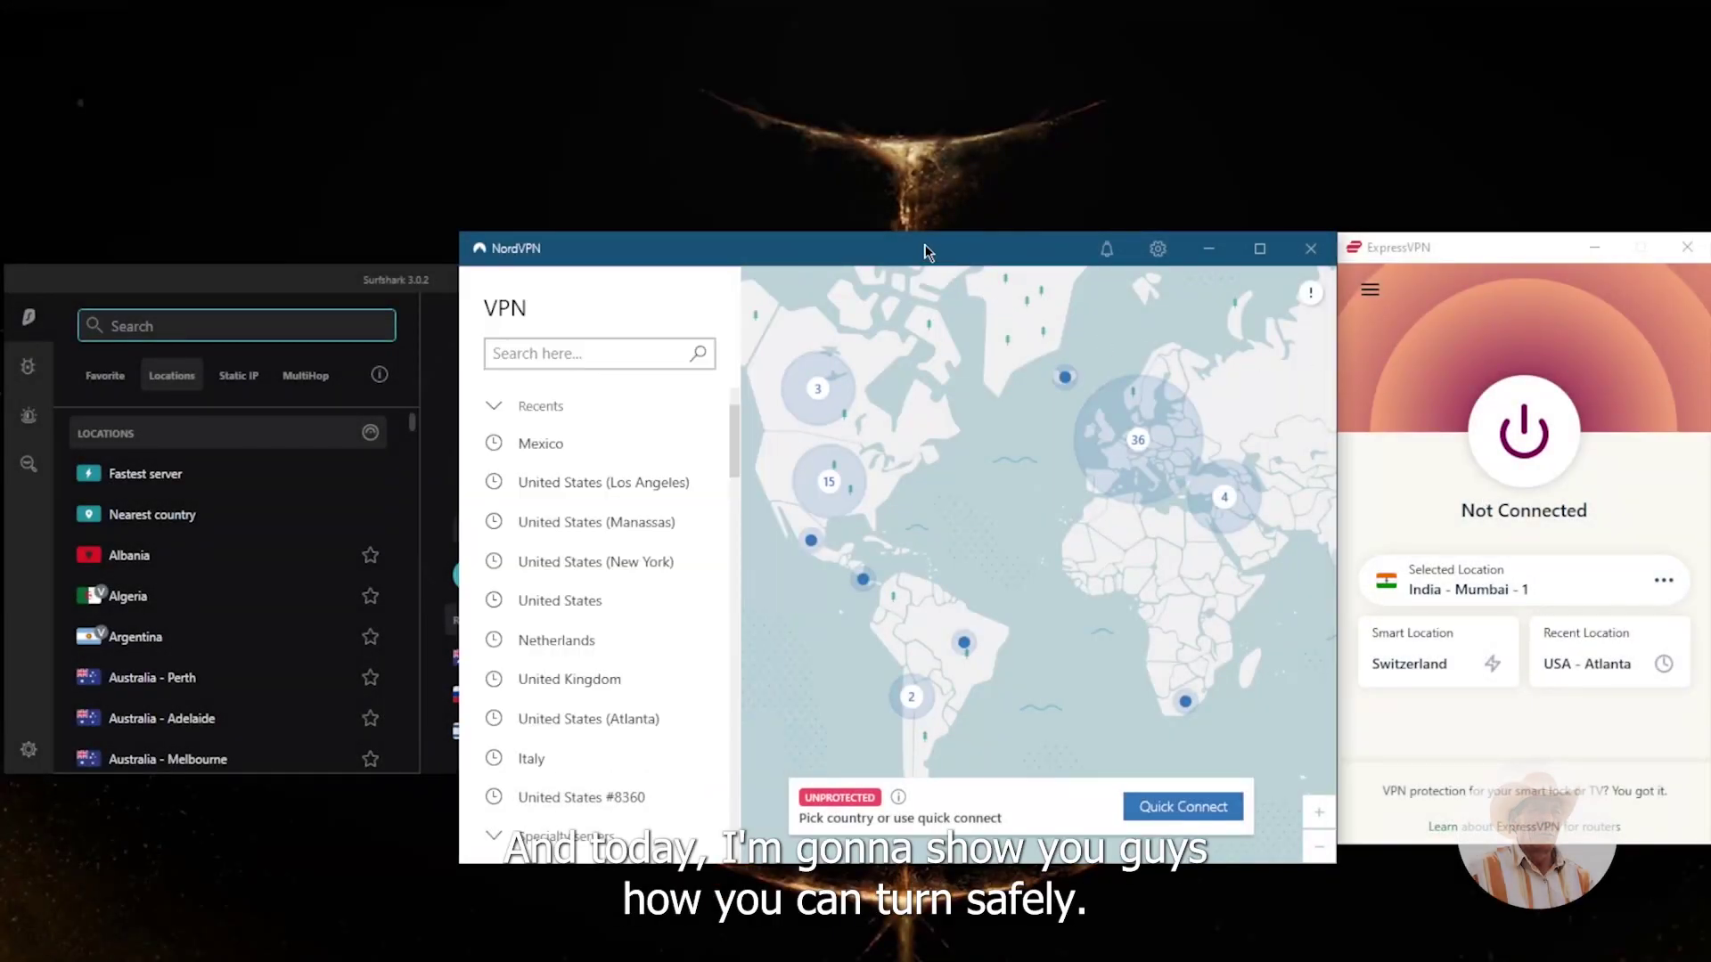
pyautogui.click(1406, 249)
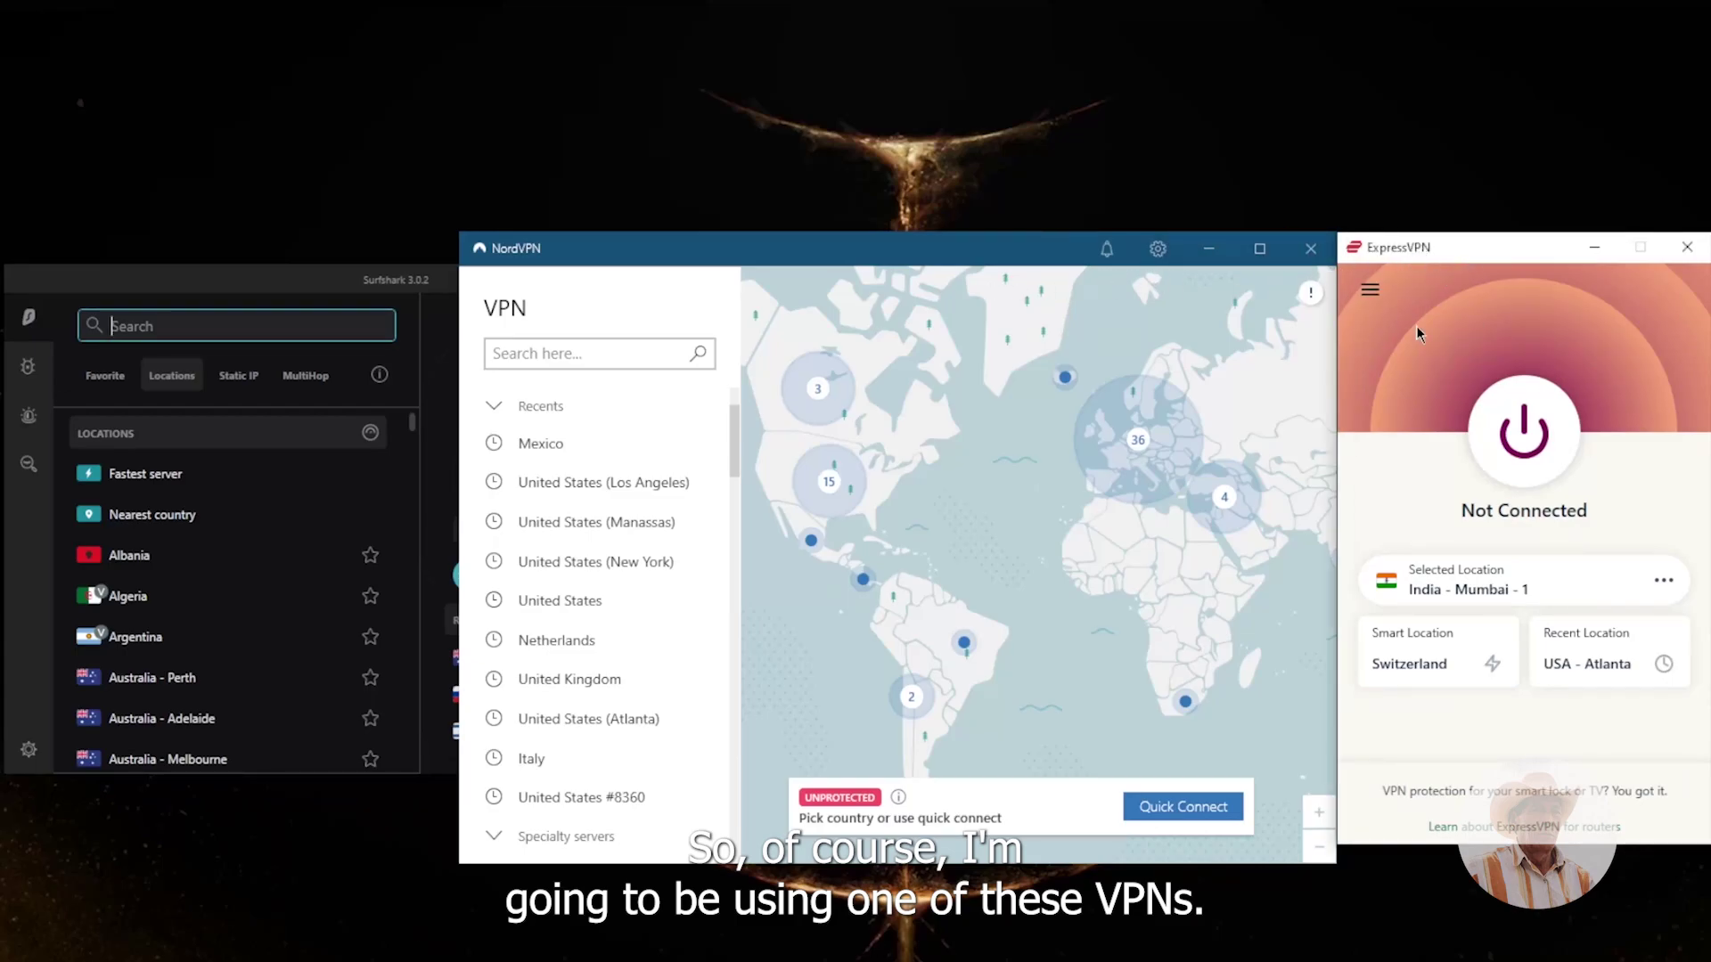
pyautogui.click(952, 256)
pyautogui.click(365, 303)
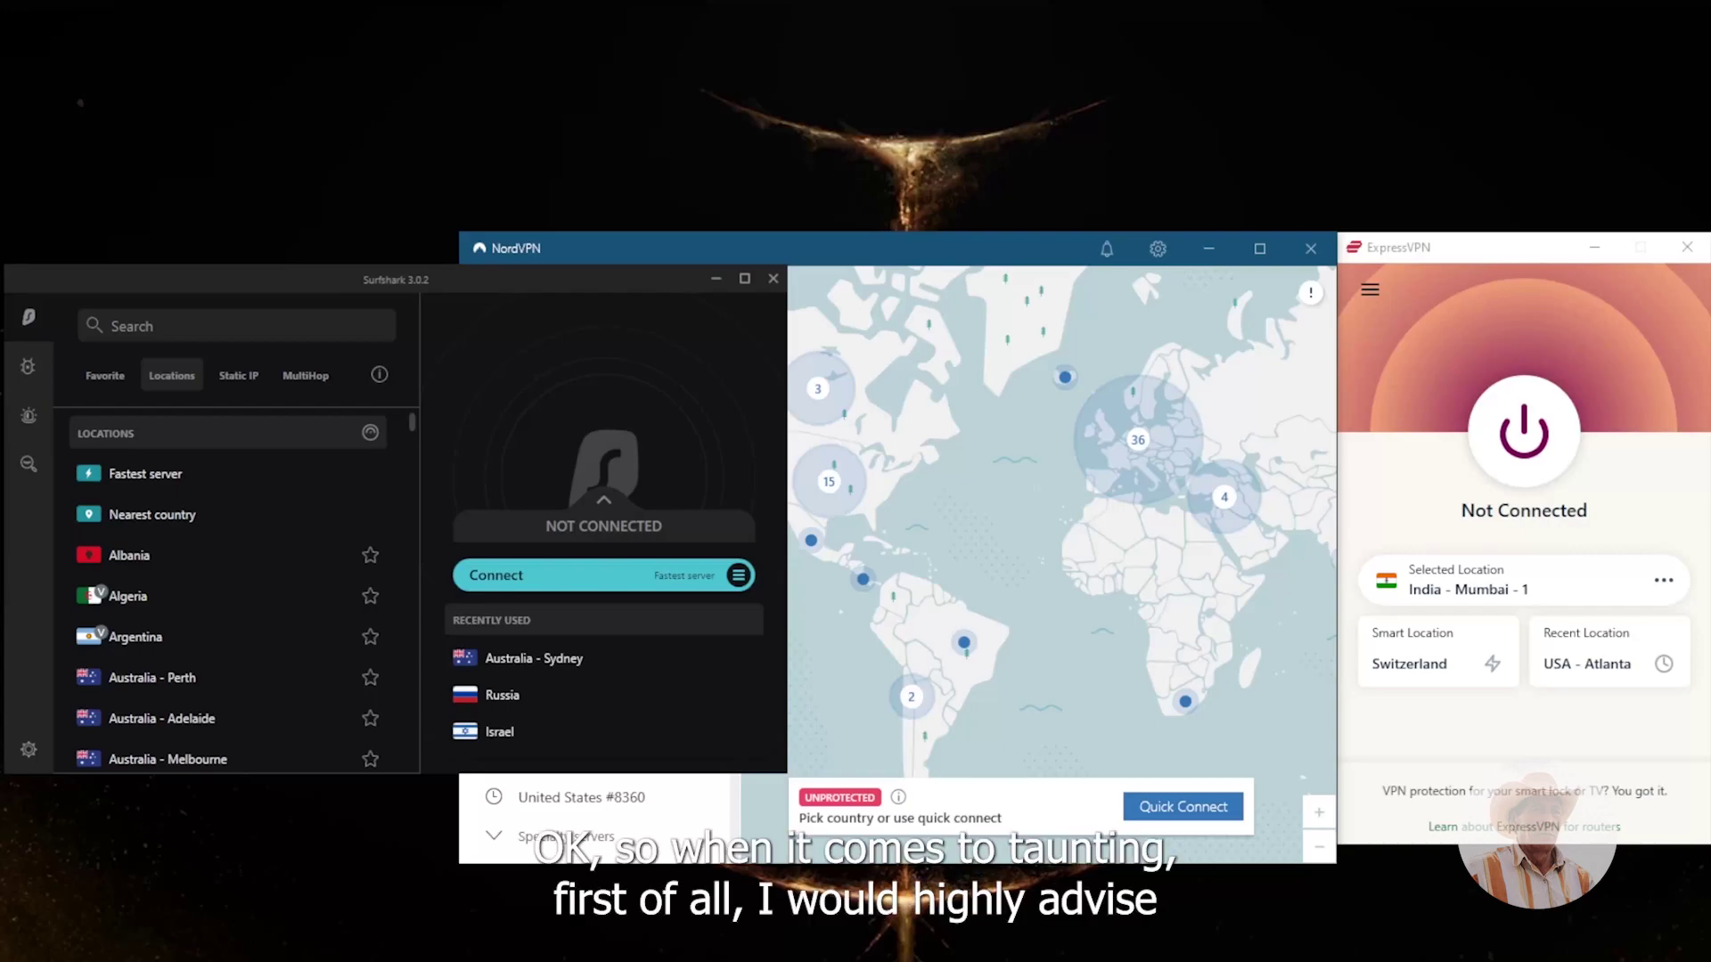
pyautogui.click(972, 440)
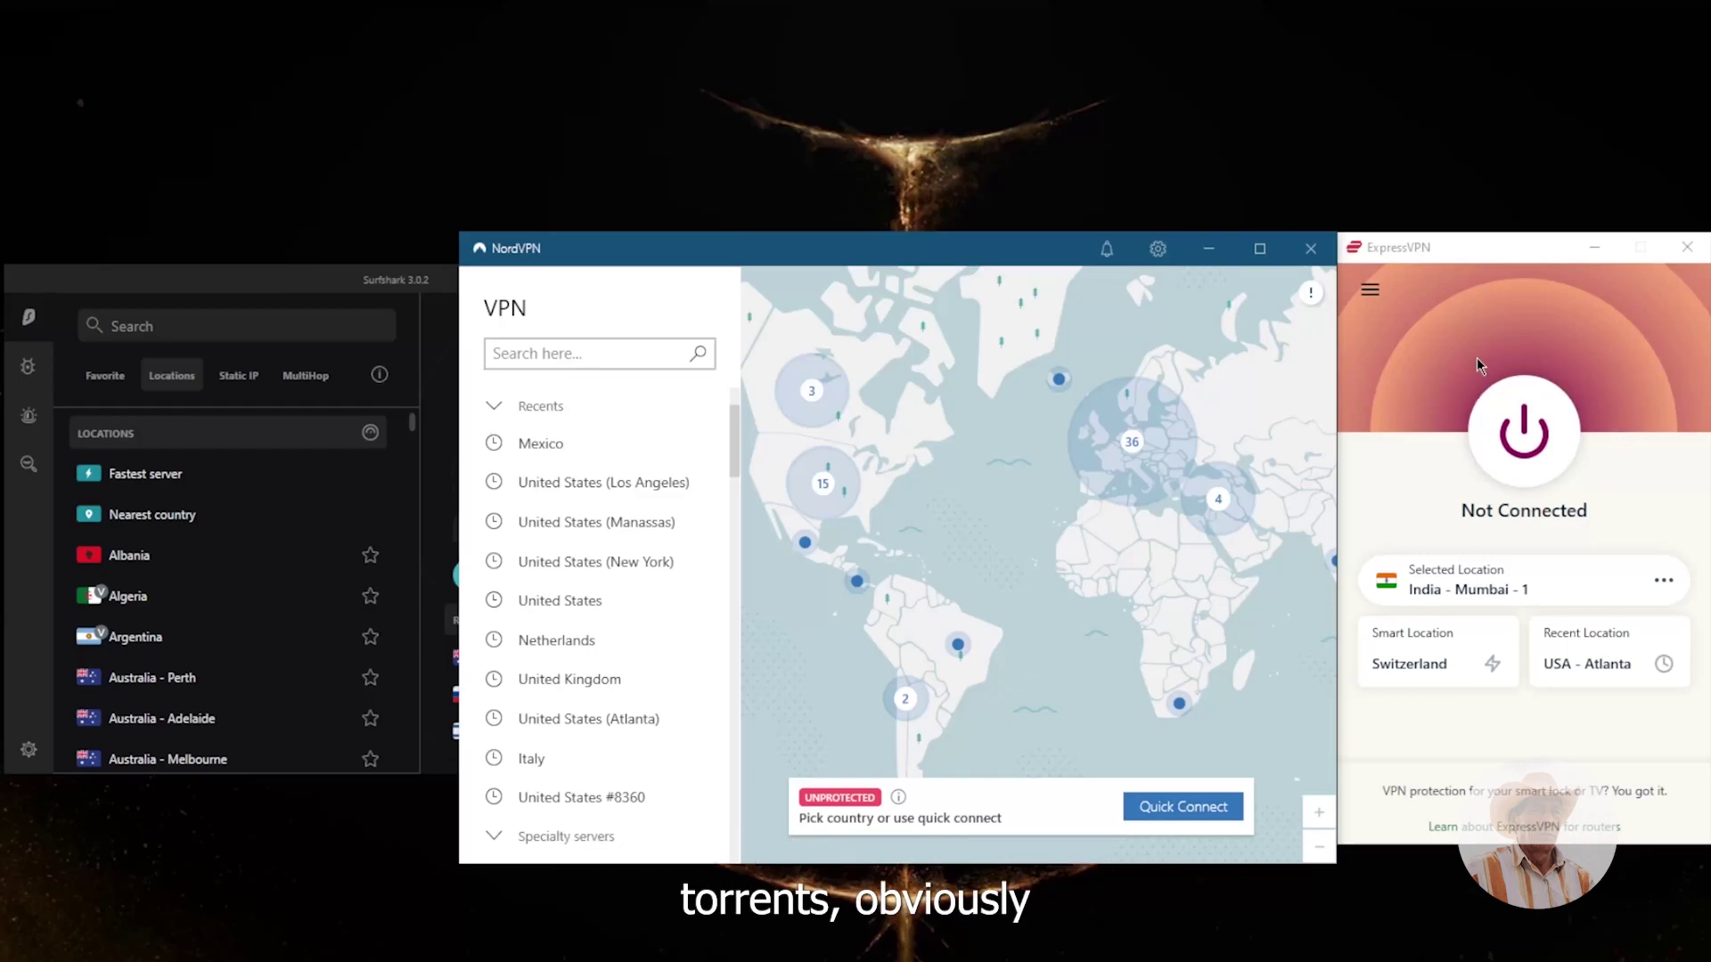
# - Bring each VPN window forward again, including NordVPN's country list, ending on Surfshark
pyautogui.click(1447, 358)
pyautogui.click(954, 258)
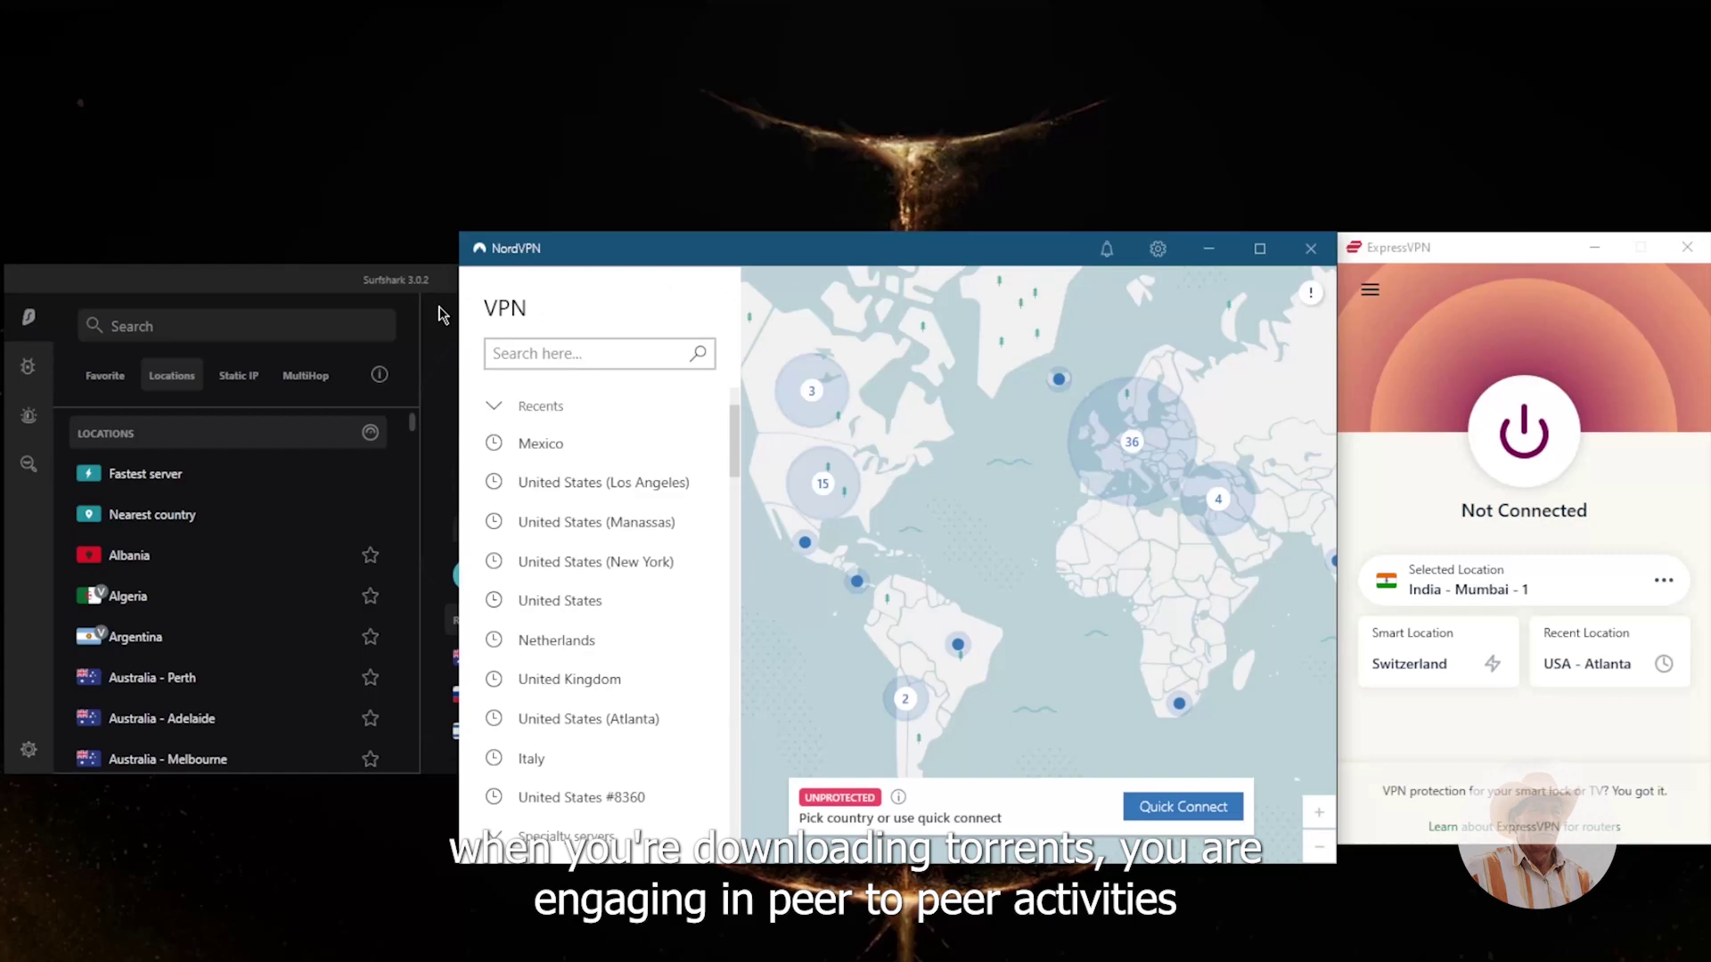
pyautogui.click(399, 280)
pyautogui.click(939, 253)
pyautogui.click(1377, 248)
pyautogui.click(399, 280)
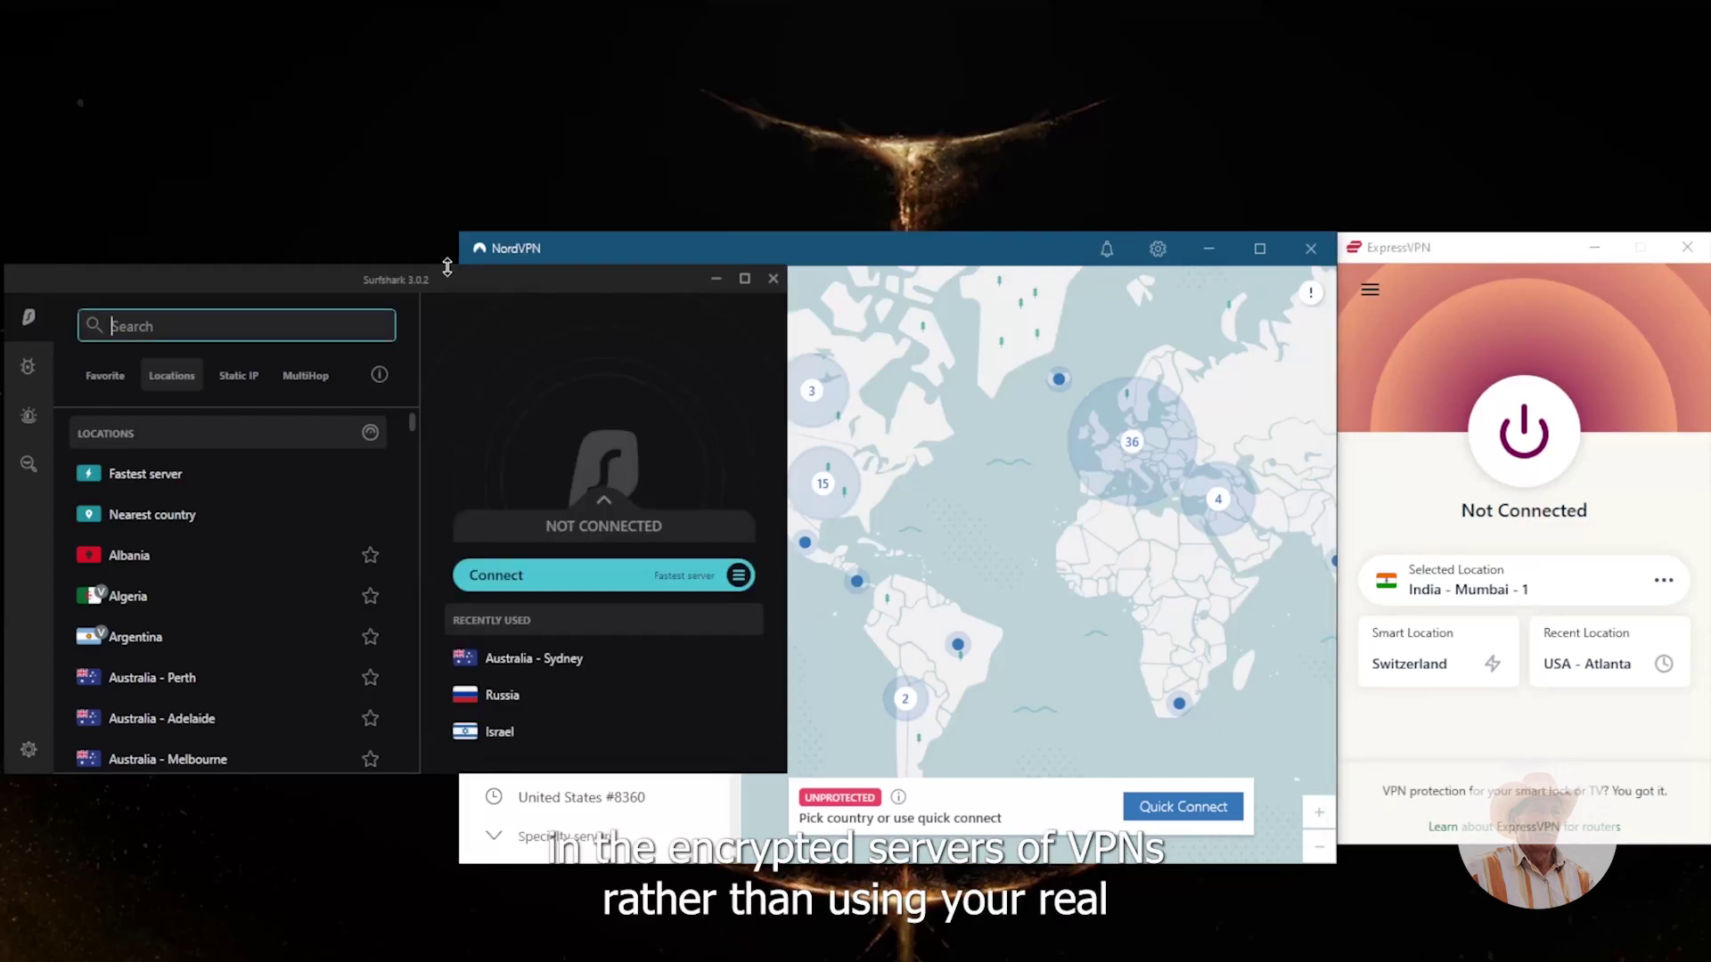
pyautogui.click(1410, 355)
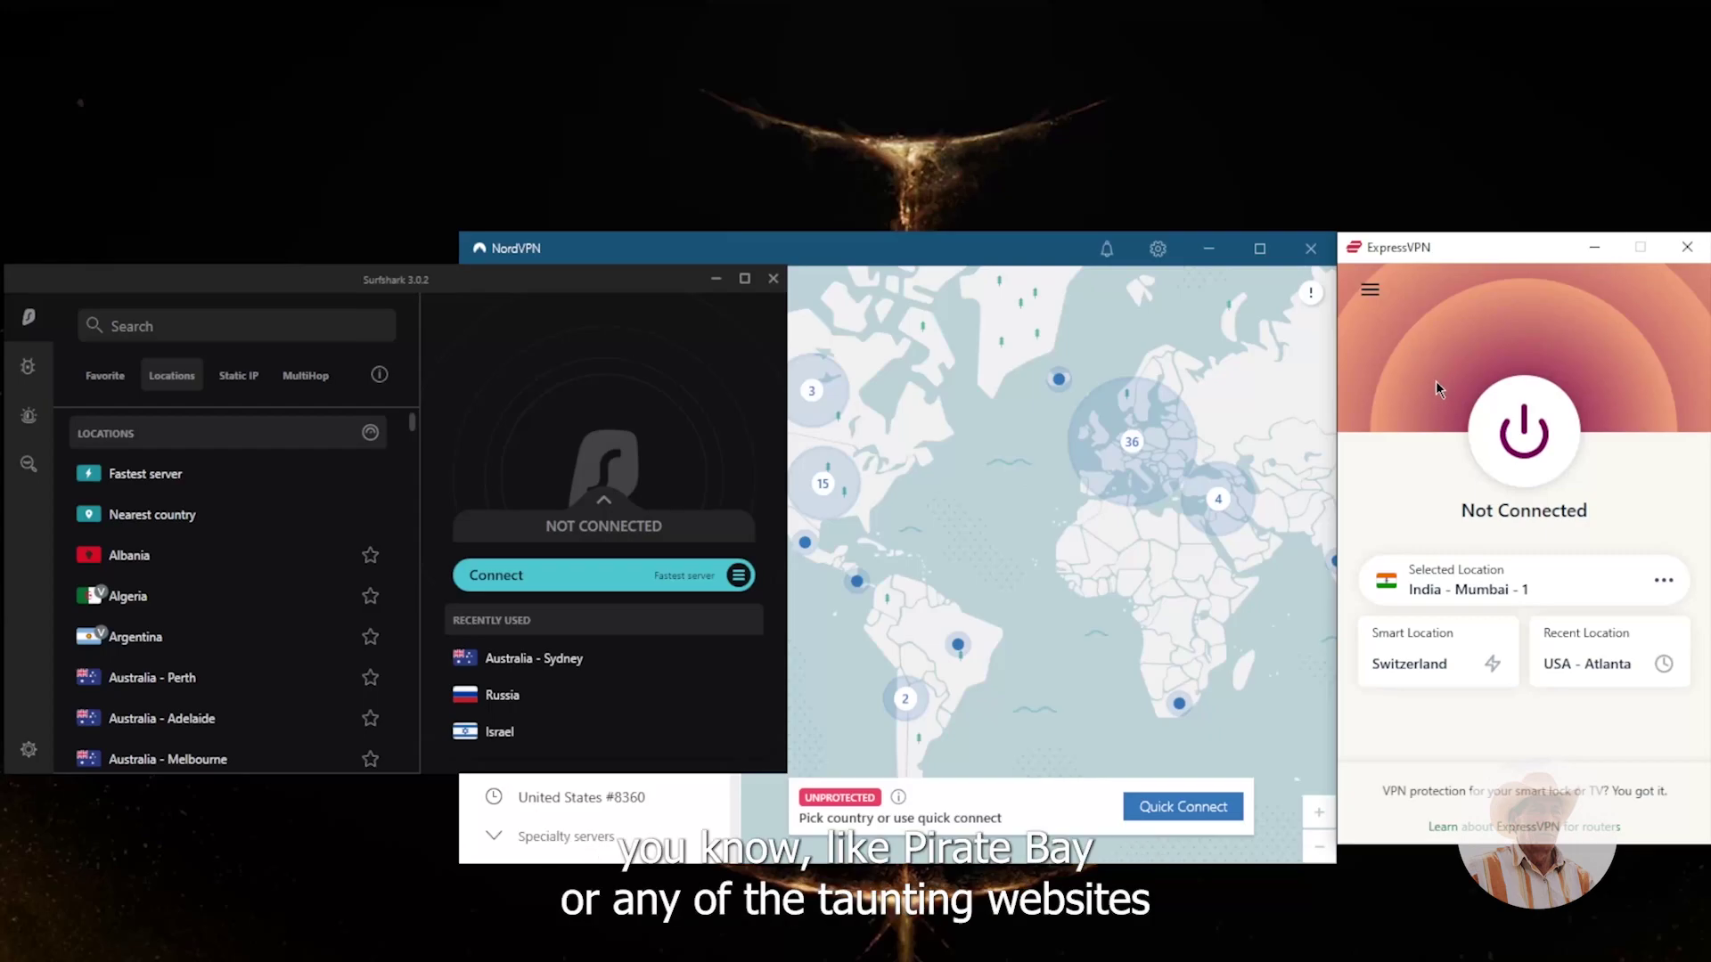
pyautogui.click(971, 259)
pyautogui.click(410, 301)
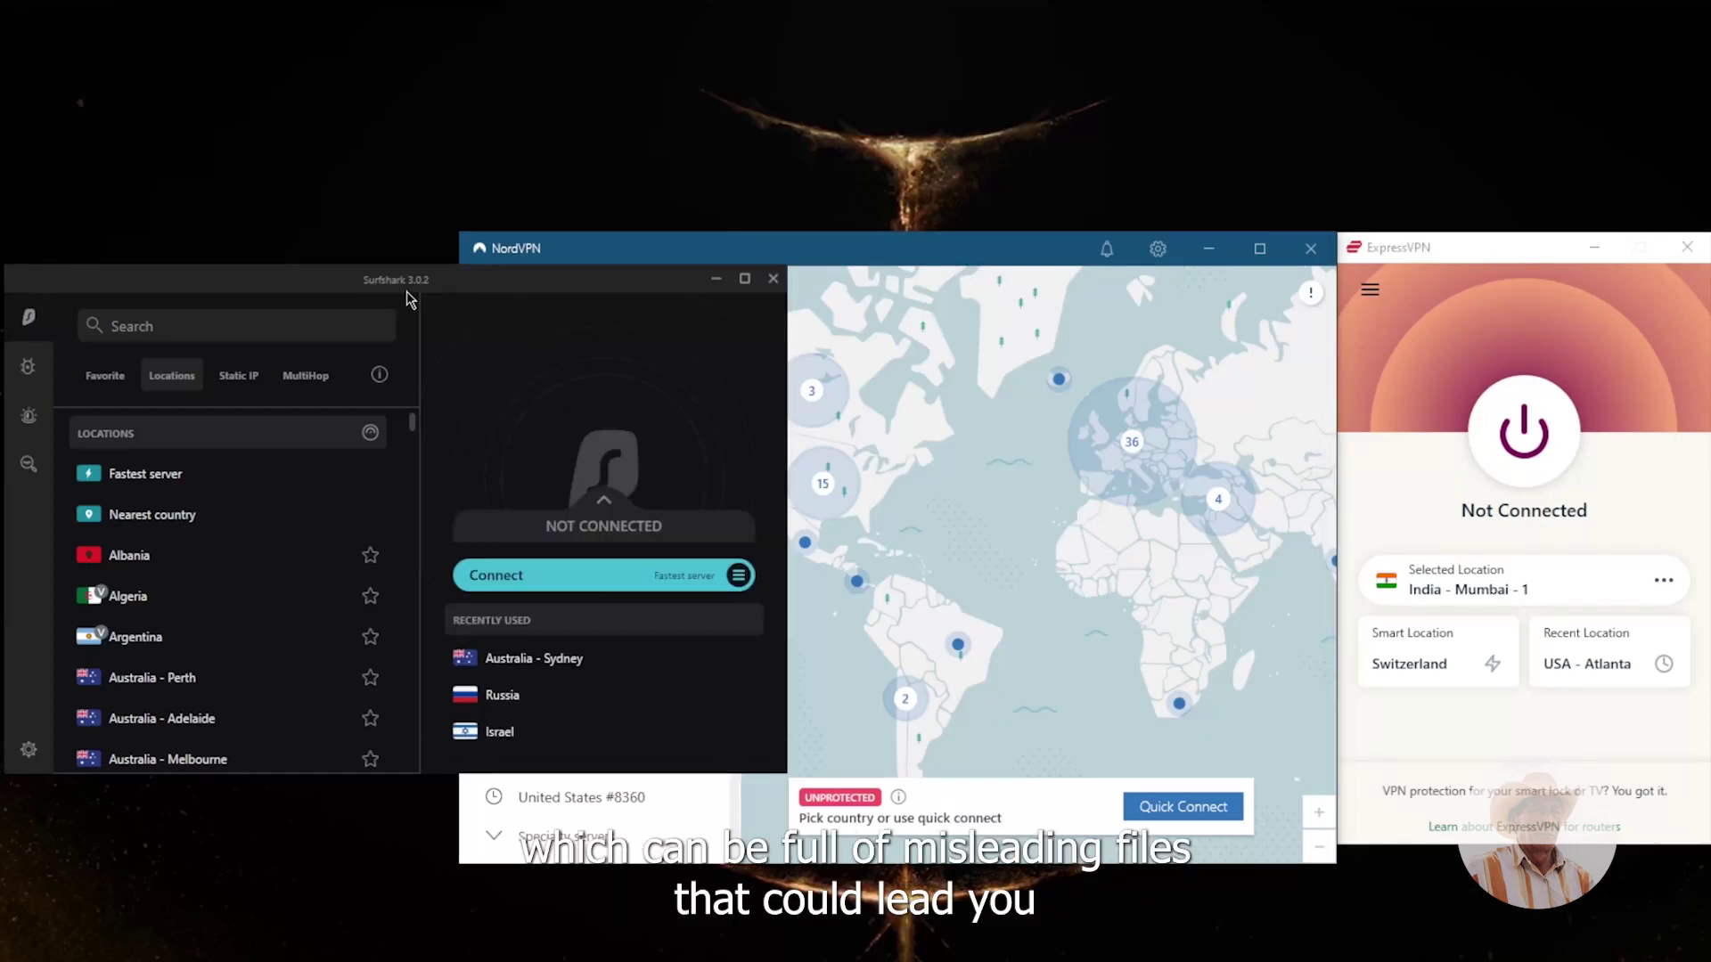
pyautogui.click(932, 239)
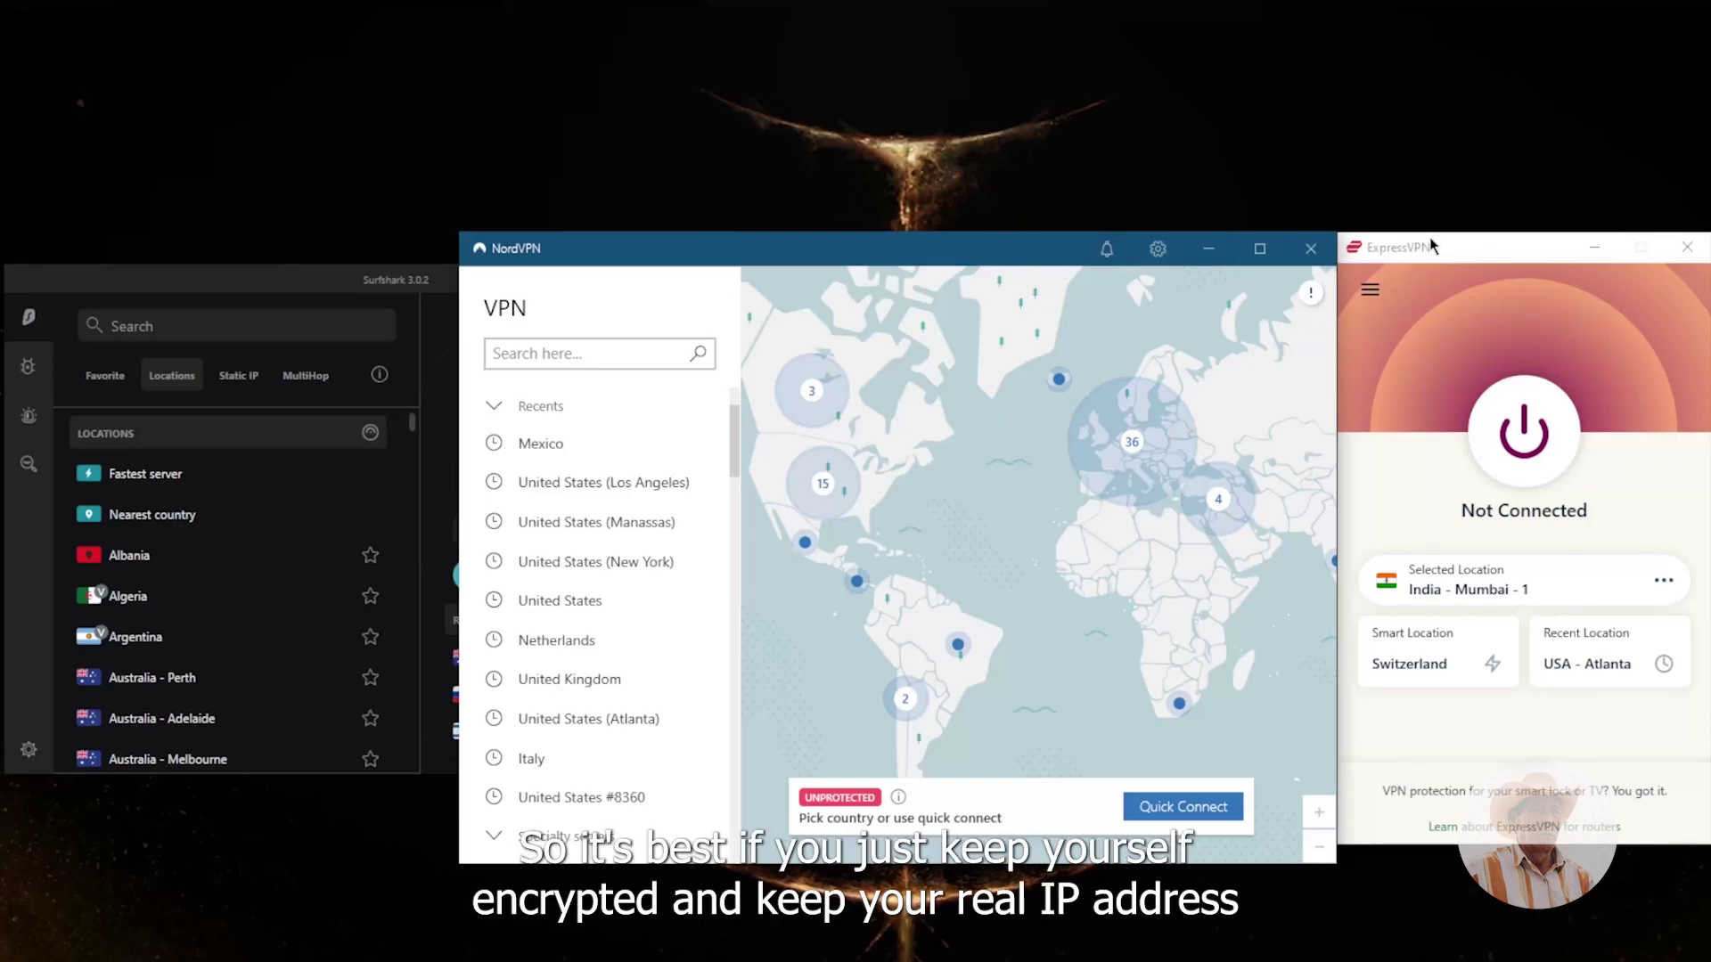
pyautogui.click(400, 283)
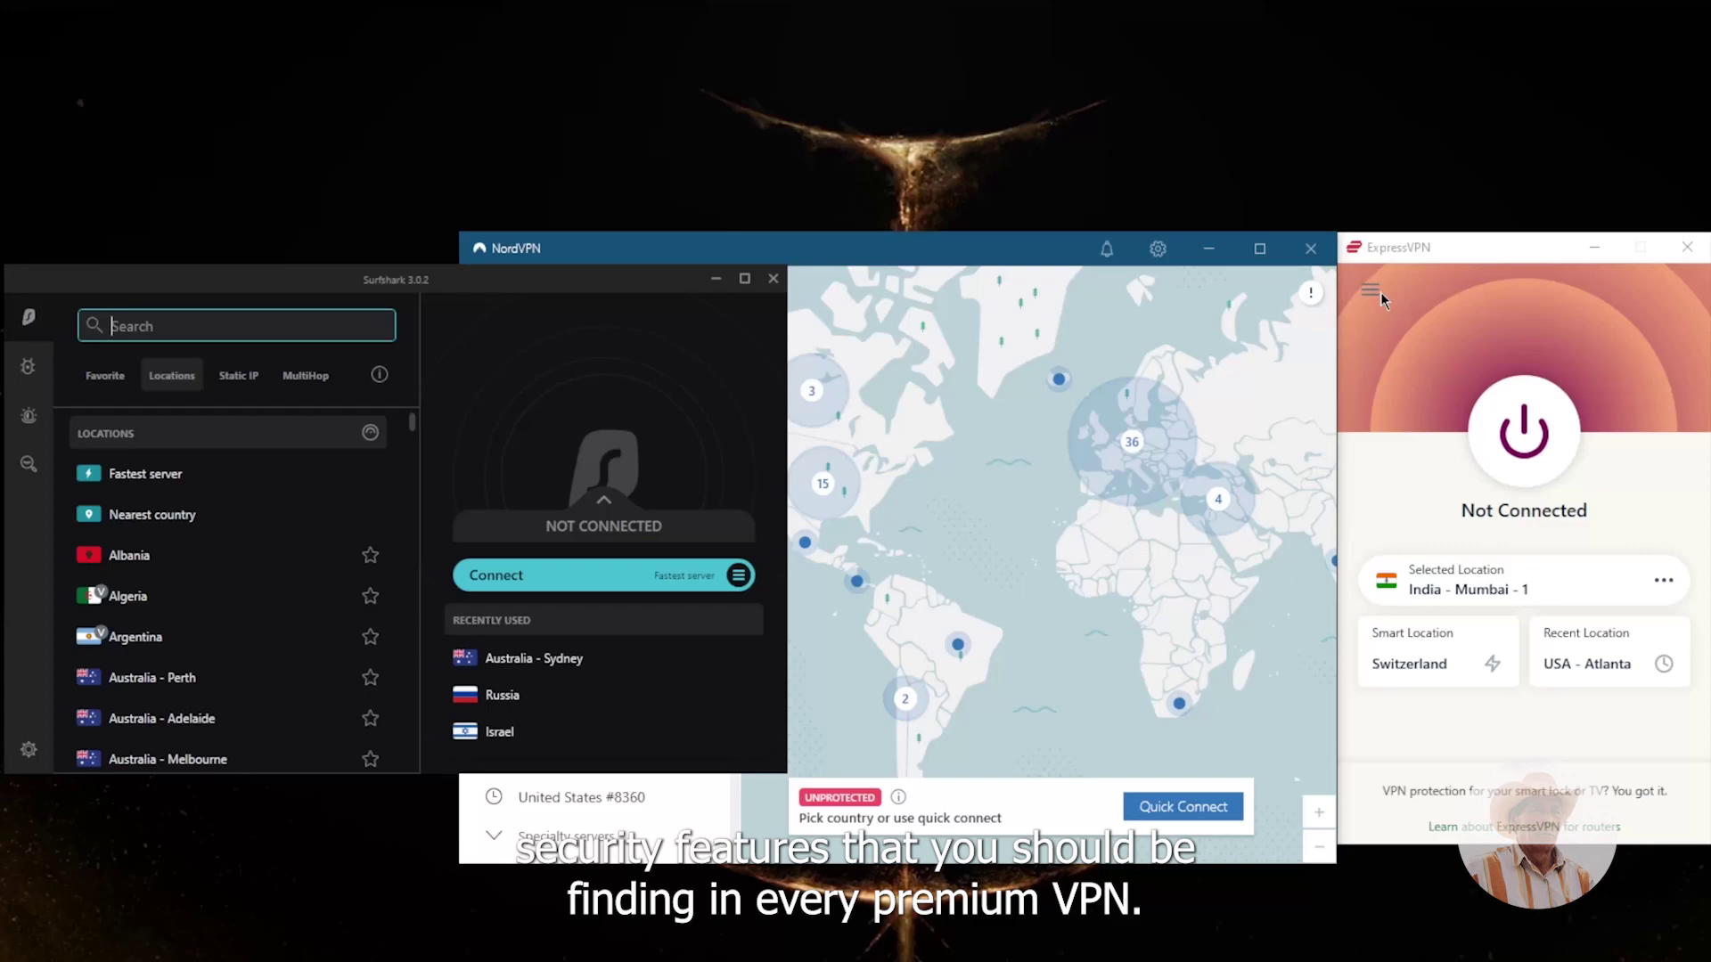
# - Open ExpressVPN's Options and tick 'Manage connection on a per-app basis' on the General tab
pyautogui.click(1379, 292)
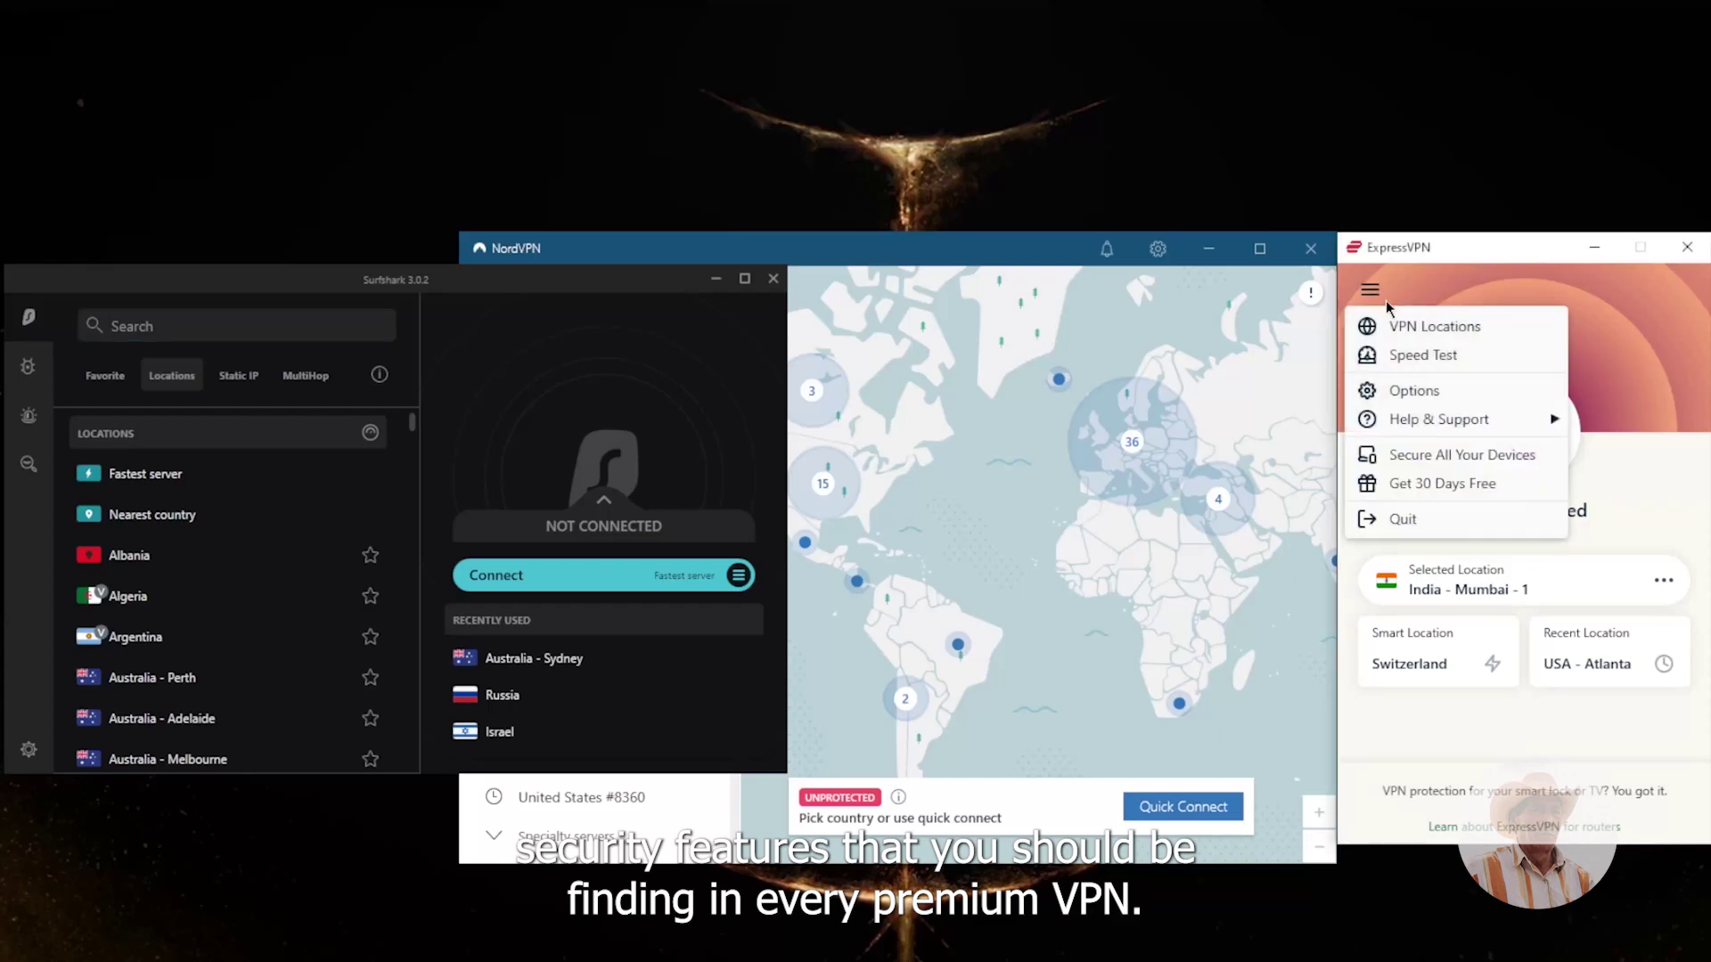
pyautogui.click(1403, 392)
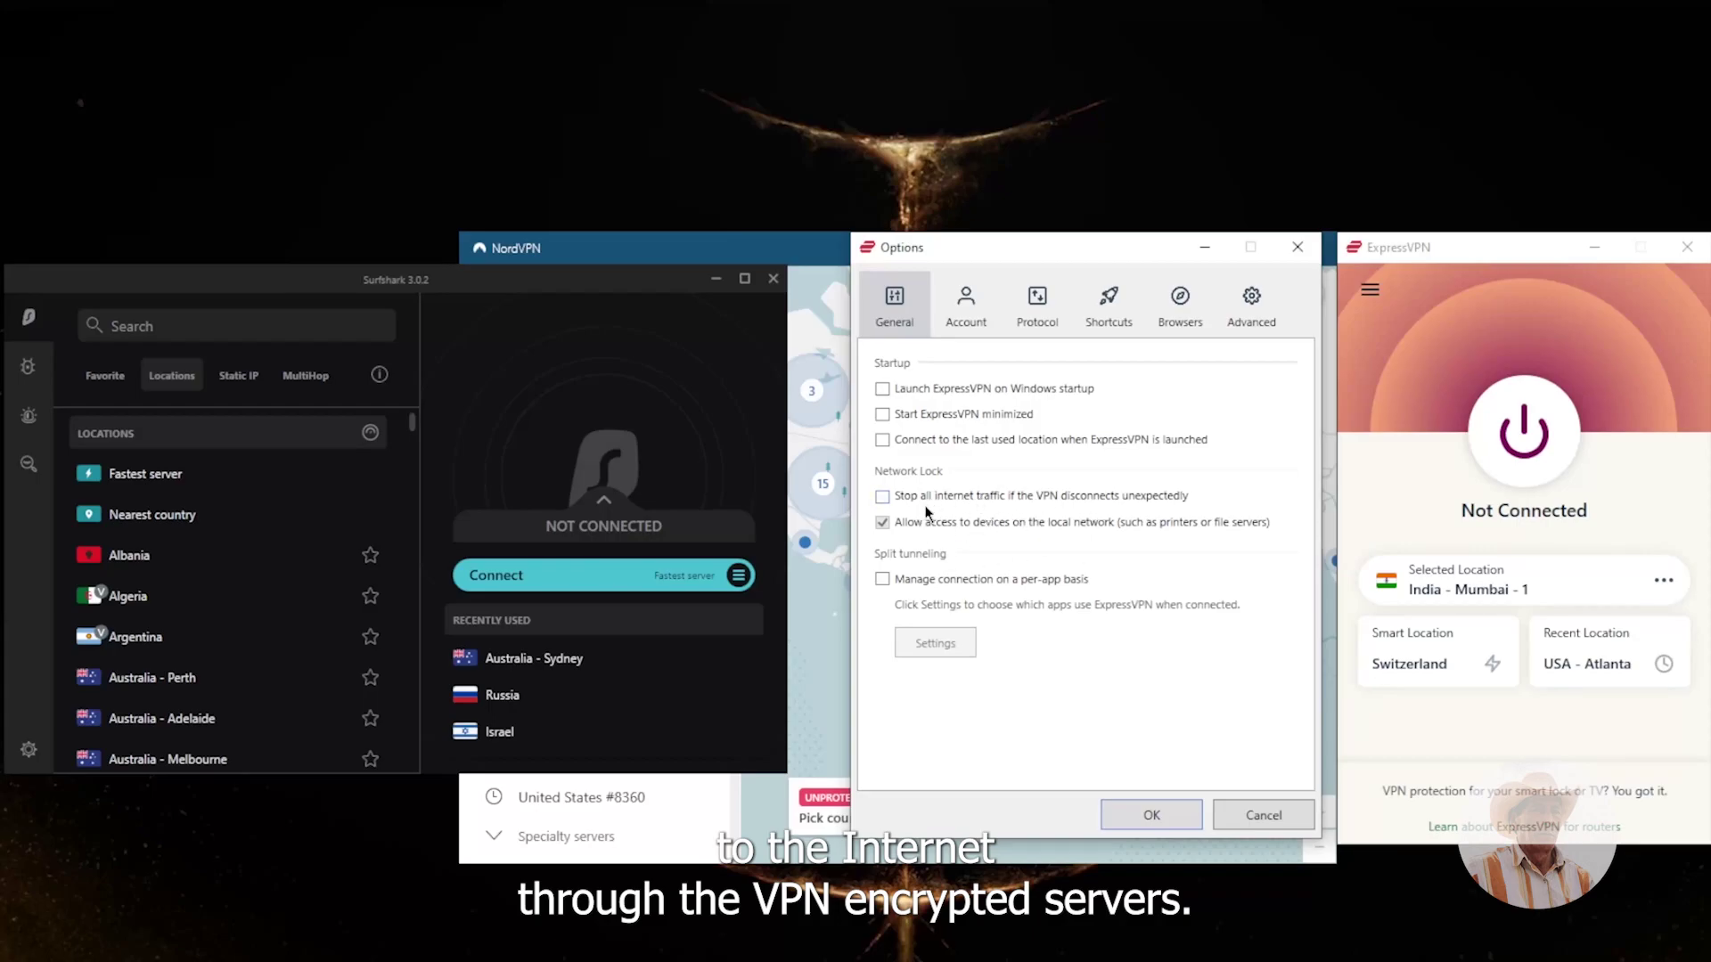
pyautogui.click(1403, 303)
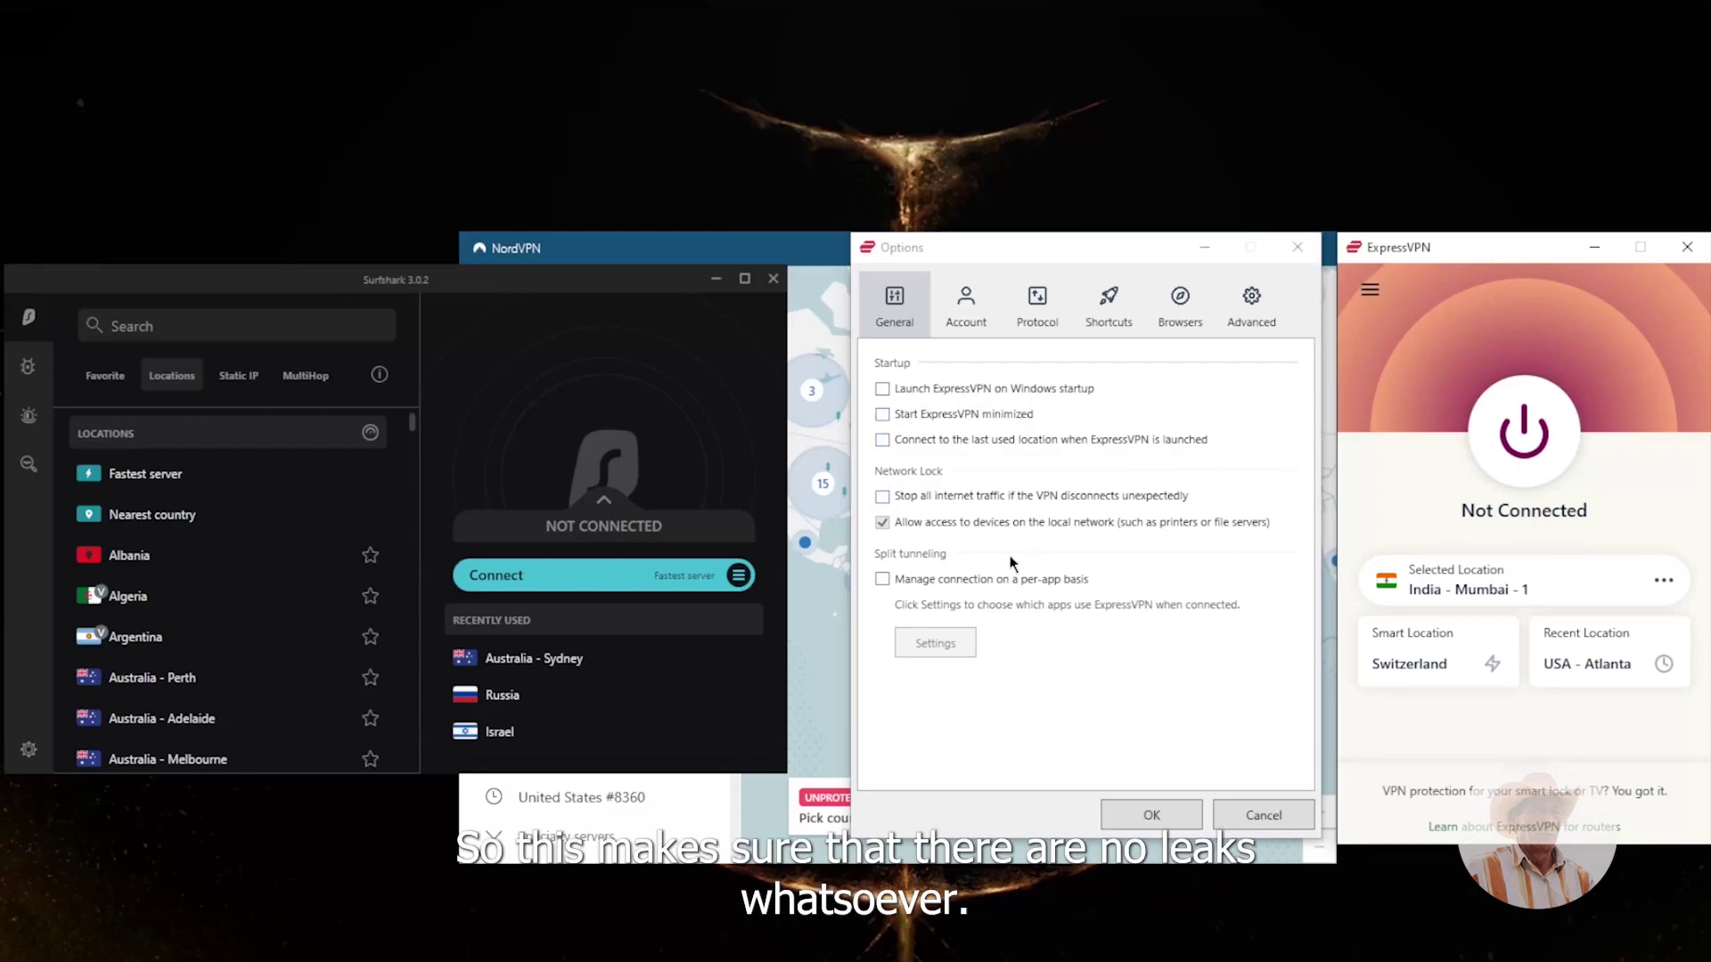
pyautogui.click(882, 580)
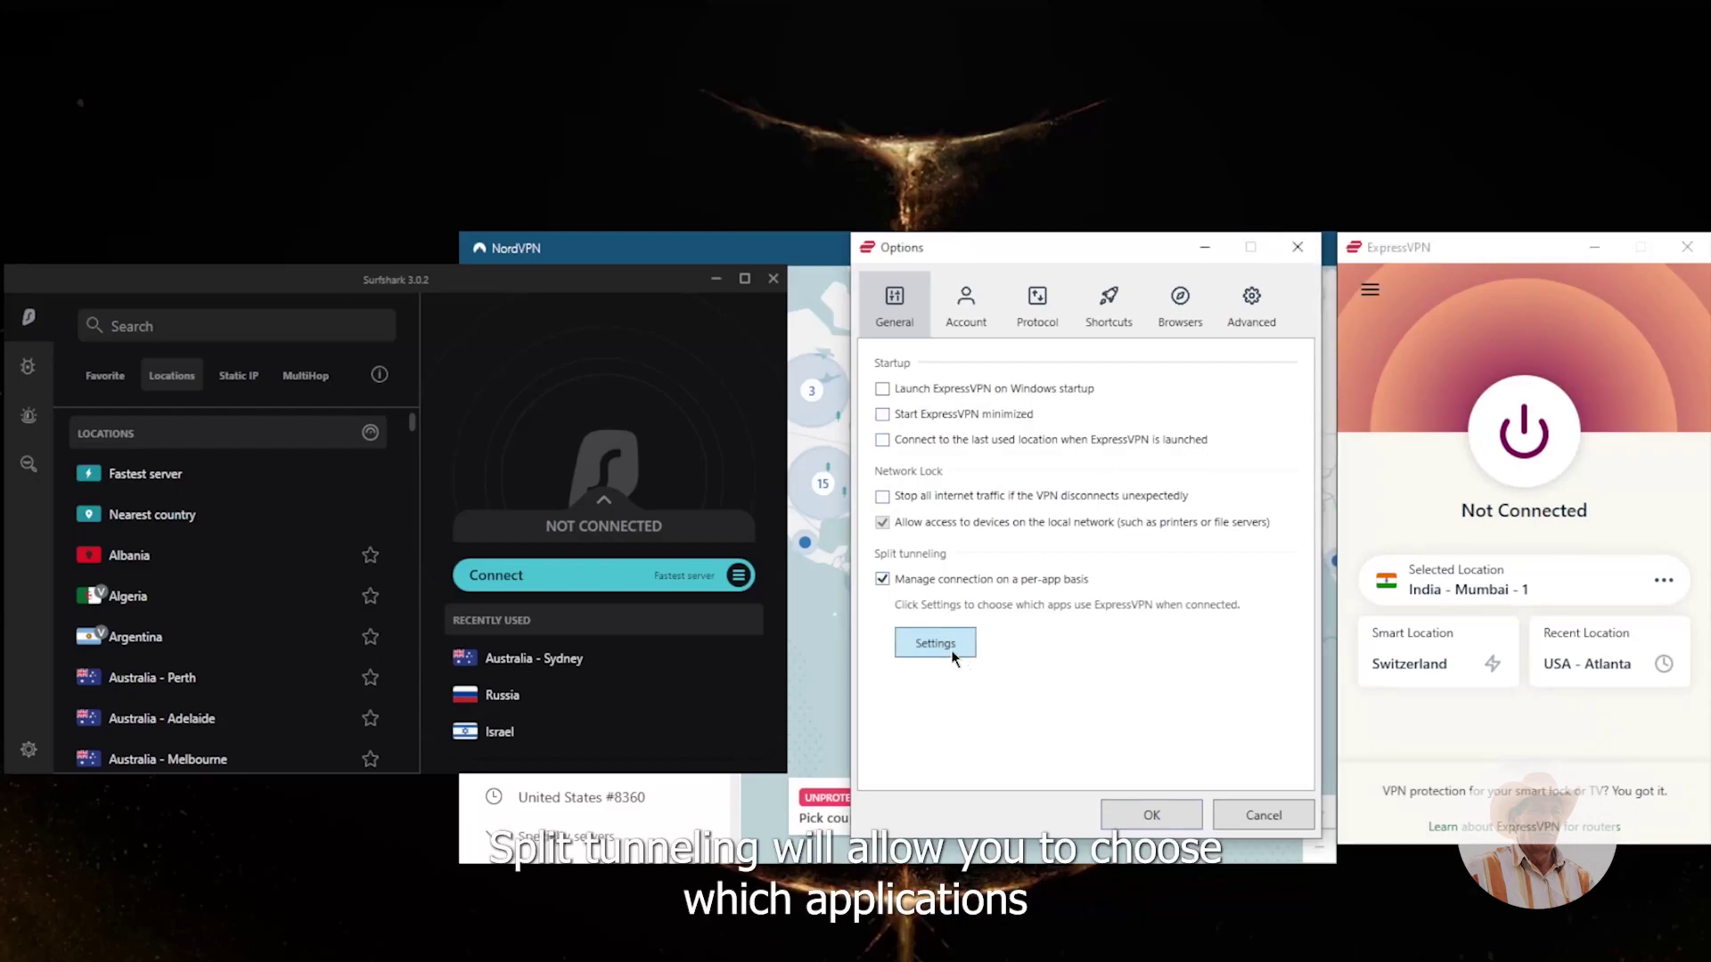
# - Try 'Only allow selected apps' with qBittorrent, revert to all apps using the VPN, and untick per-app management
pyautogui.click(935, 643)
pyautogui.click(764, 535)
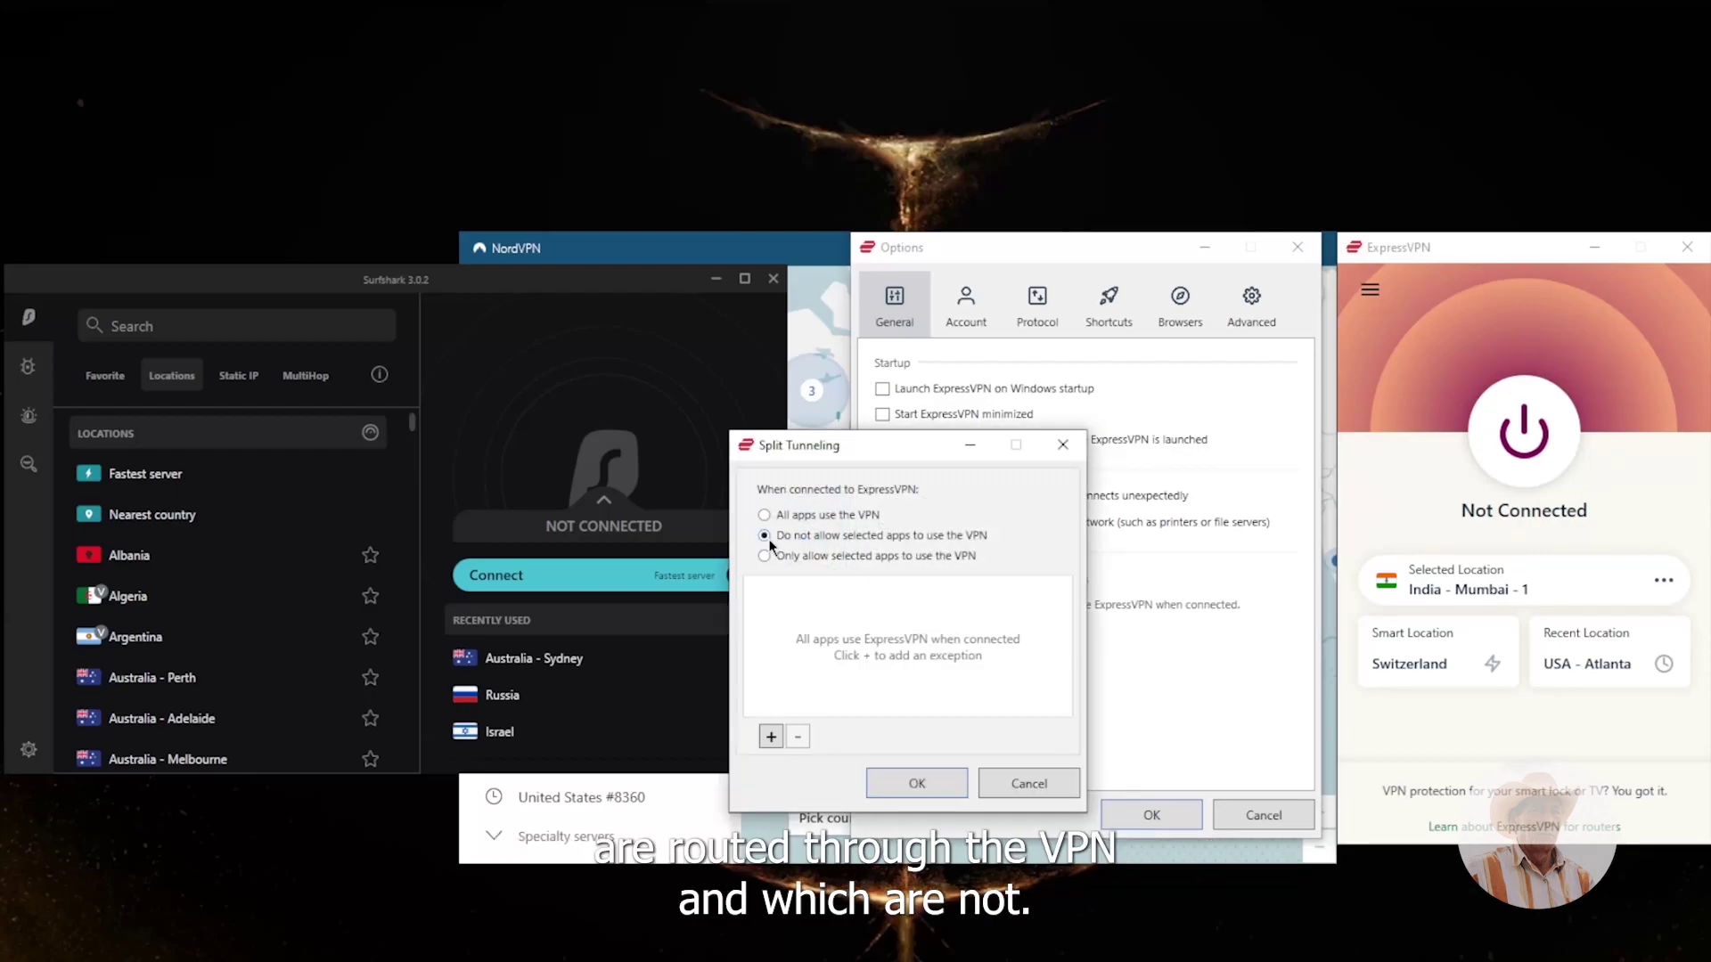
pyautogui.click(764, 517)
pyautogui.click(768, 554)
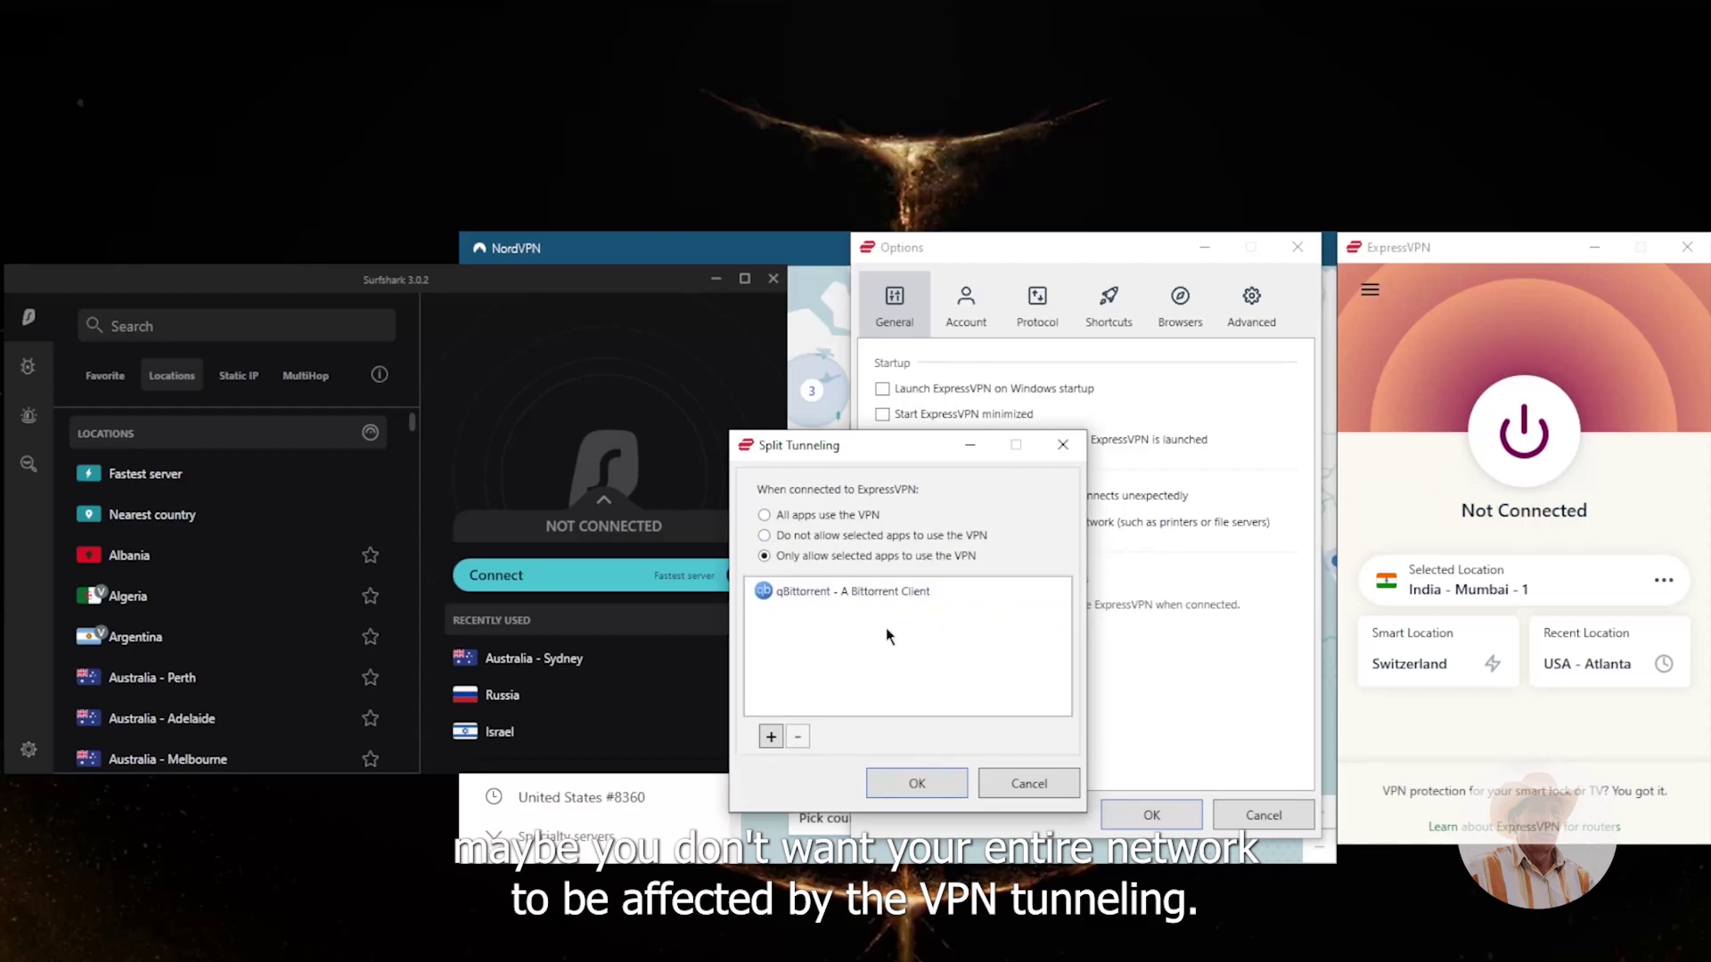
pyautogui.click(789, 599)
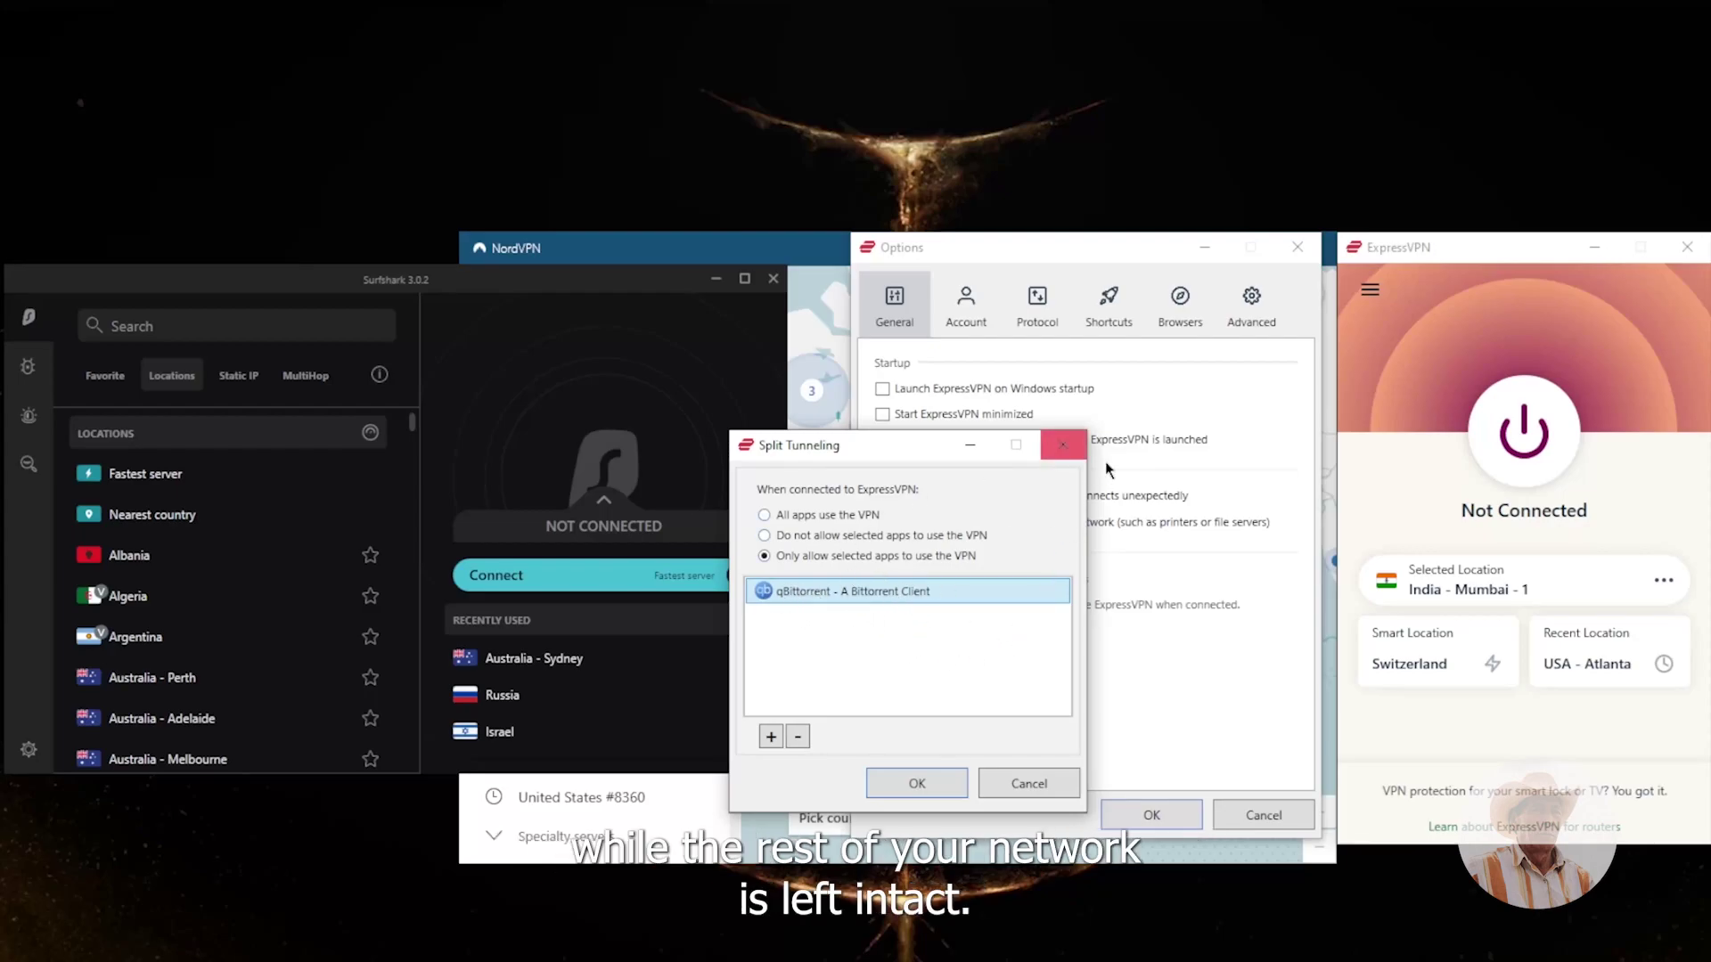
pyautogui.click(764, 516)
pyautogui.press('Return')
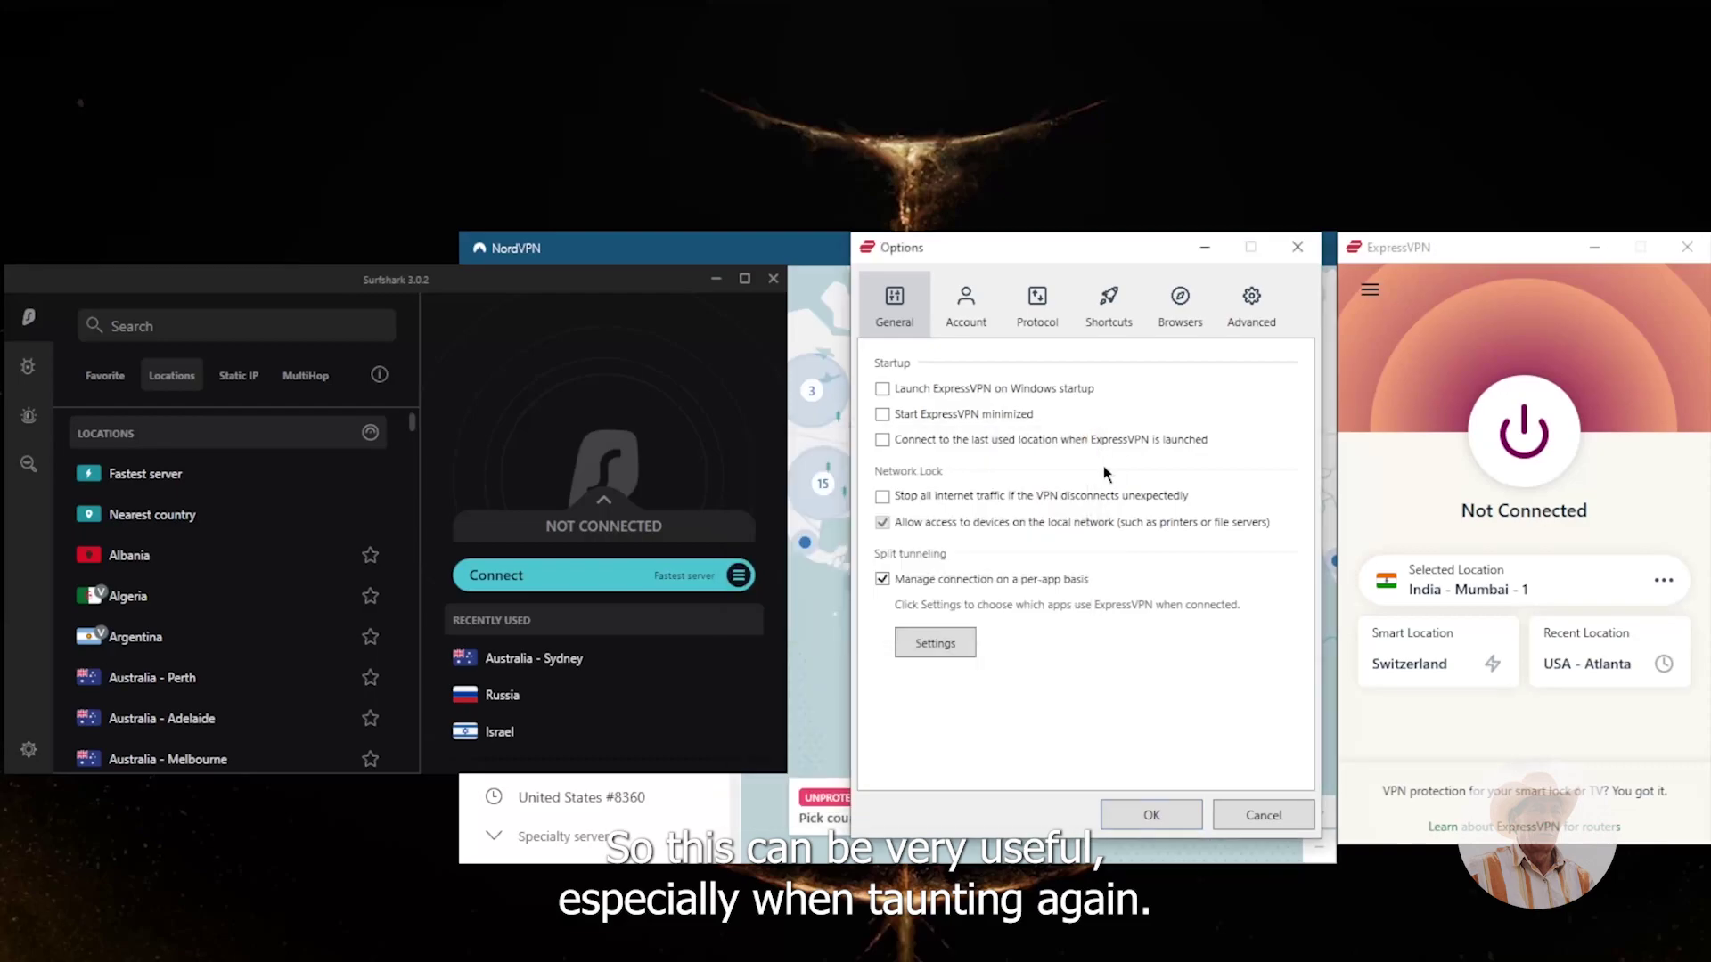
pyautogui.click(882, 579)
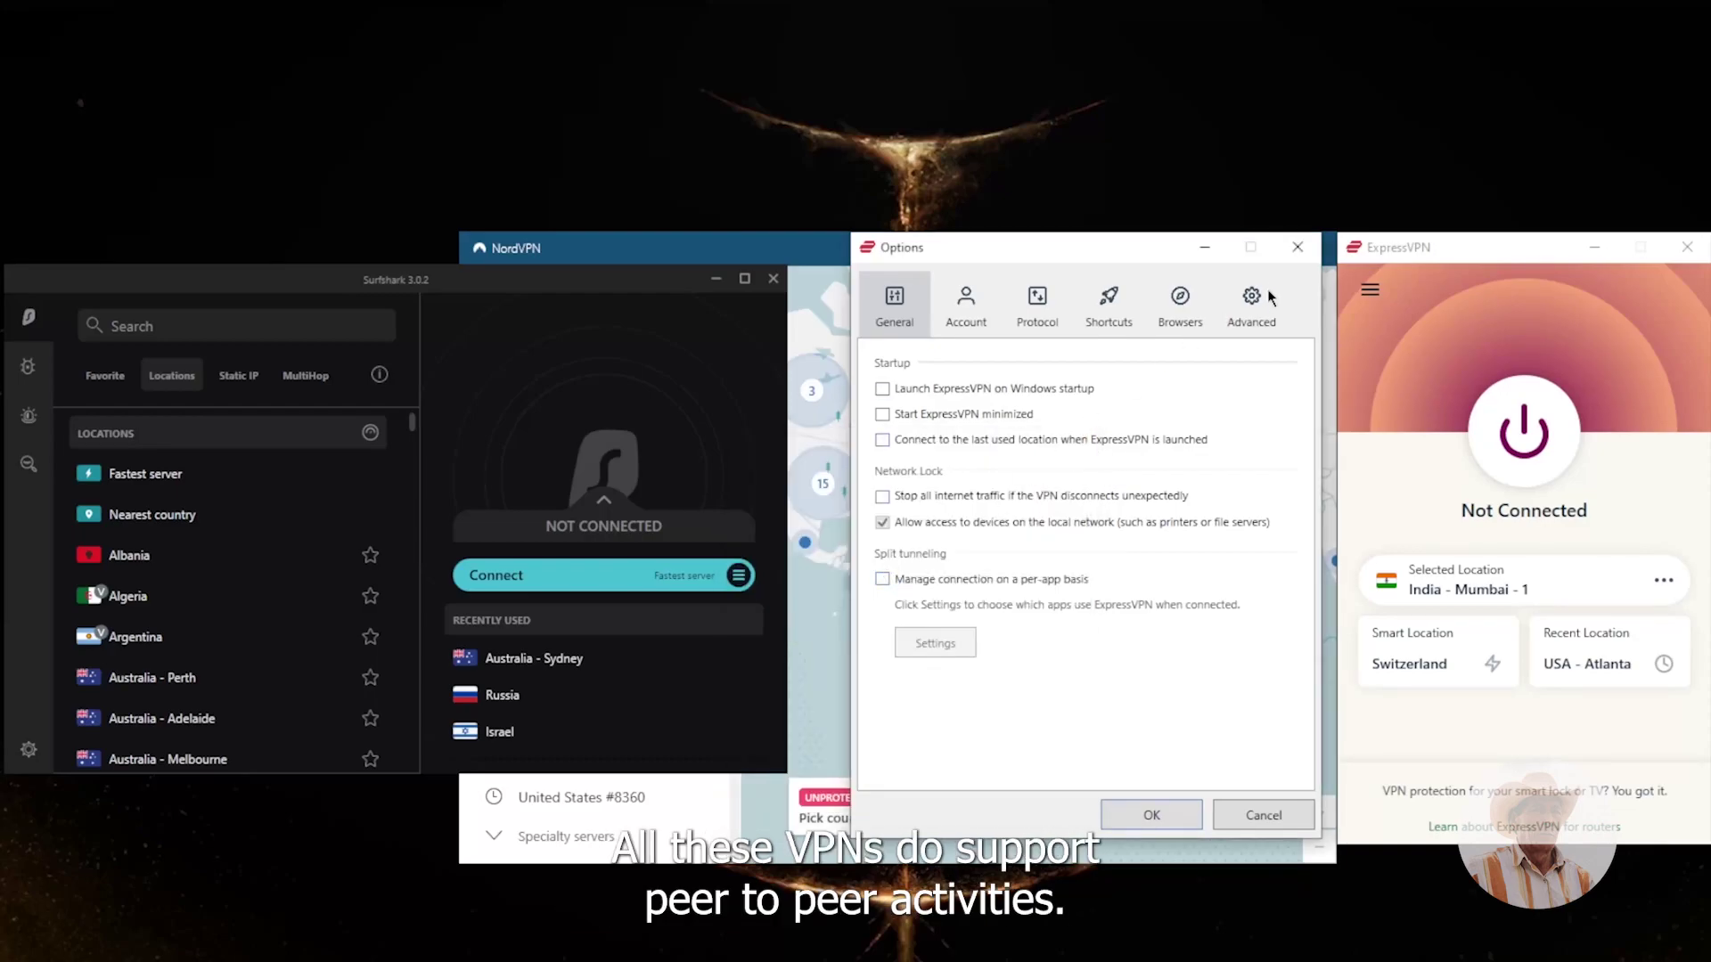
# - Reopen ExpressVPN's options and enable blocking all traffic if the VPN drops
pyautogui.click(1297, 246)
pyautogui.click(975, 544)
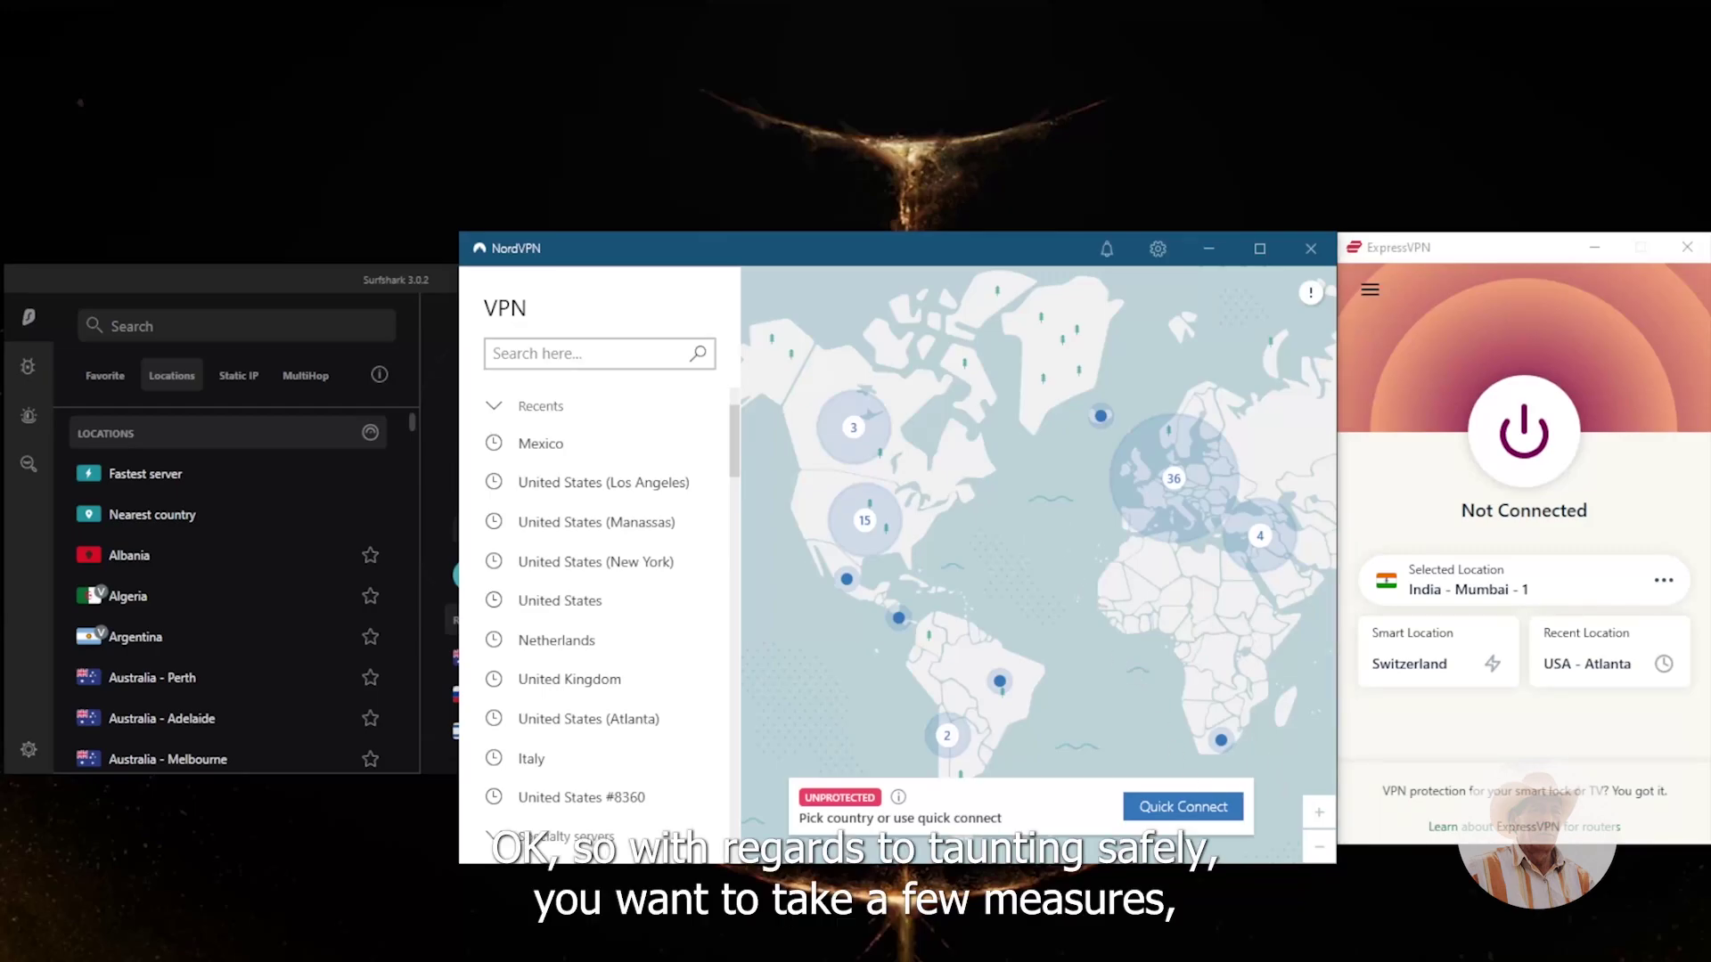
pyautogui.click(1361, 388)
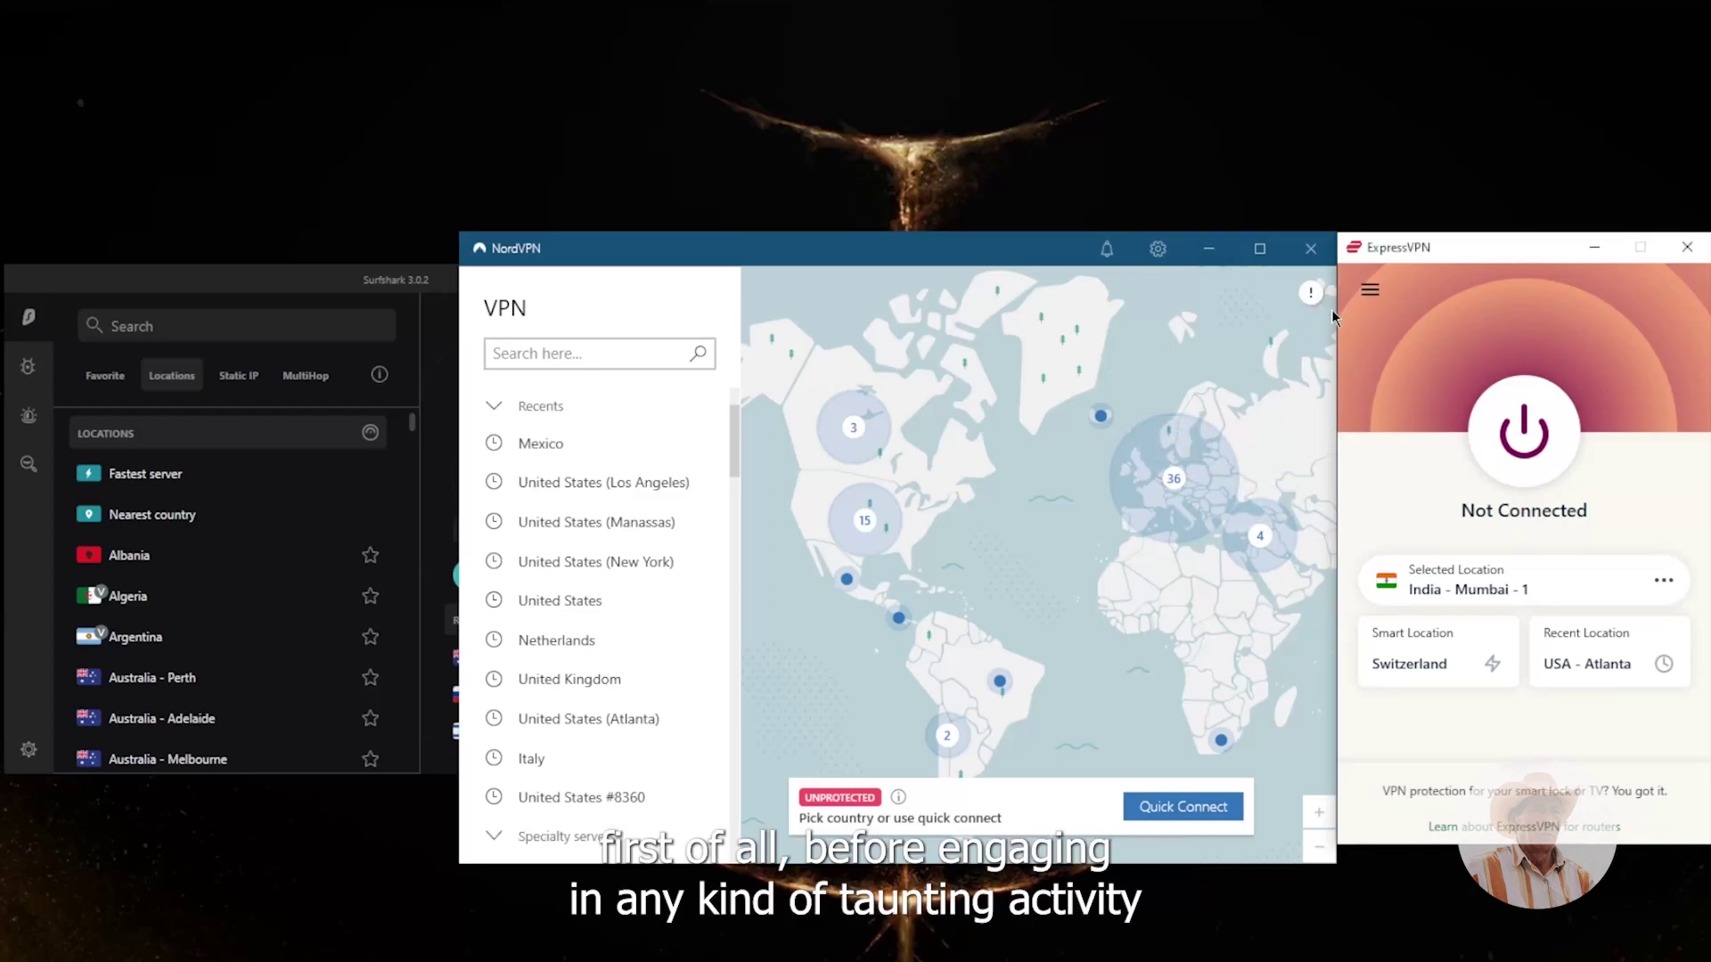
pyautogui.click(1369, 289)
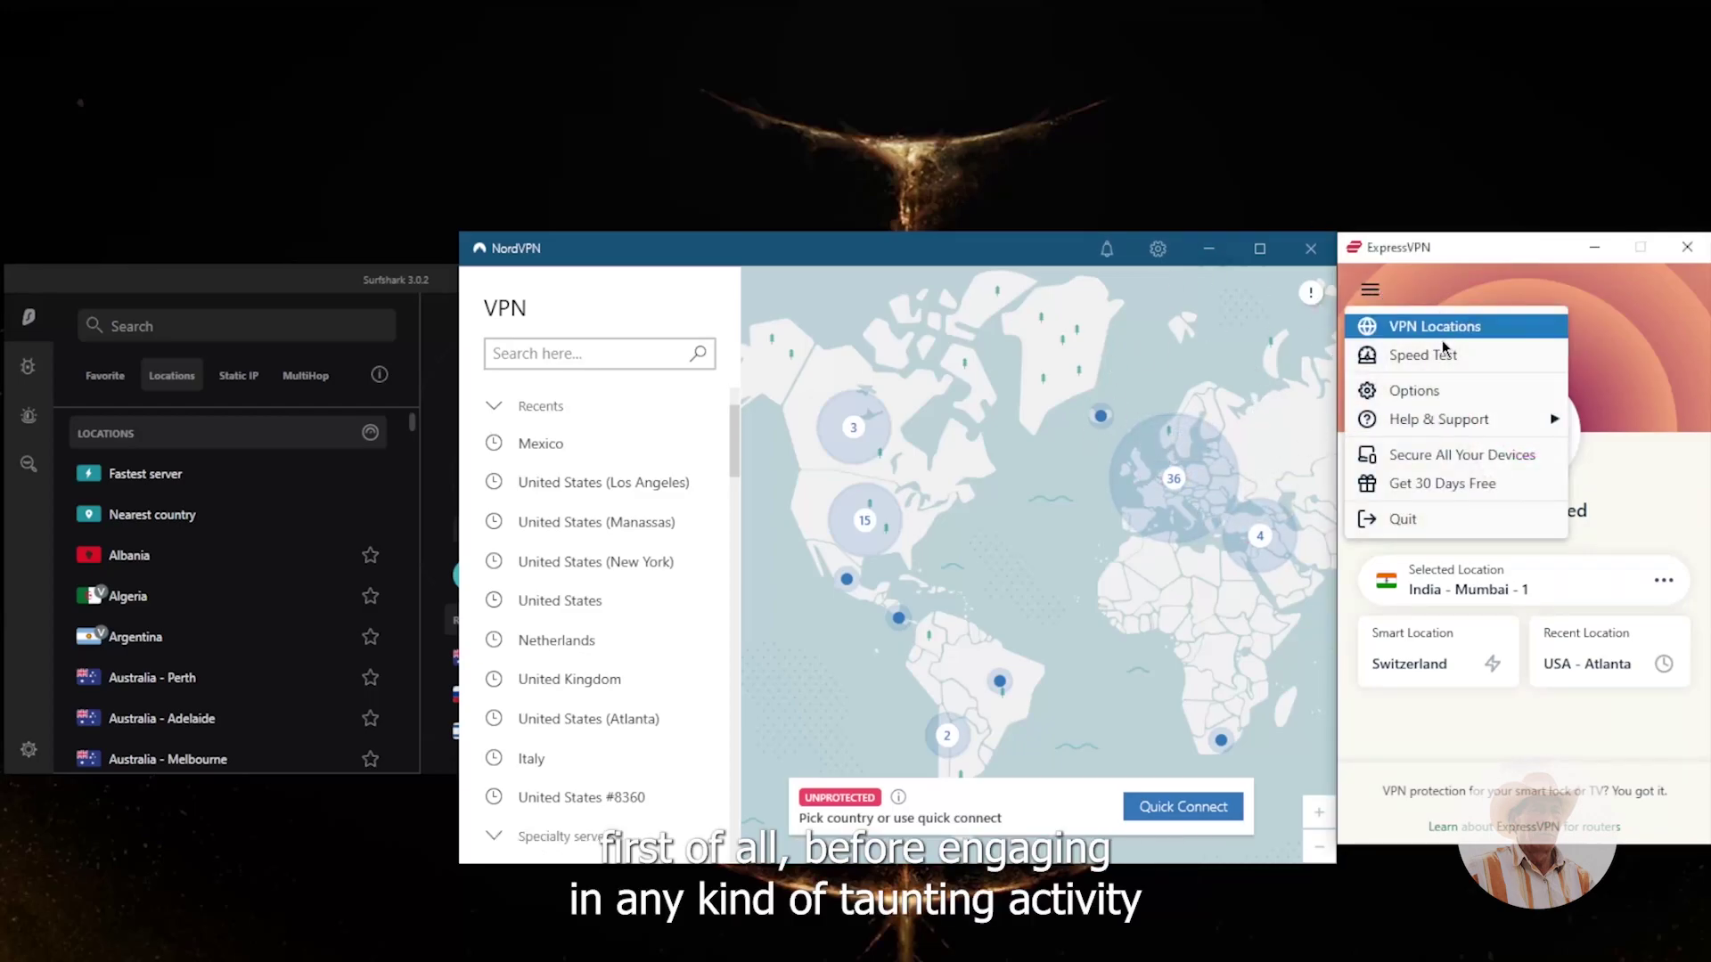
pyautogui.click(1413, 390)
pyautogui.click(890, 501)
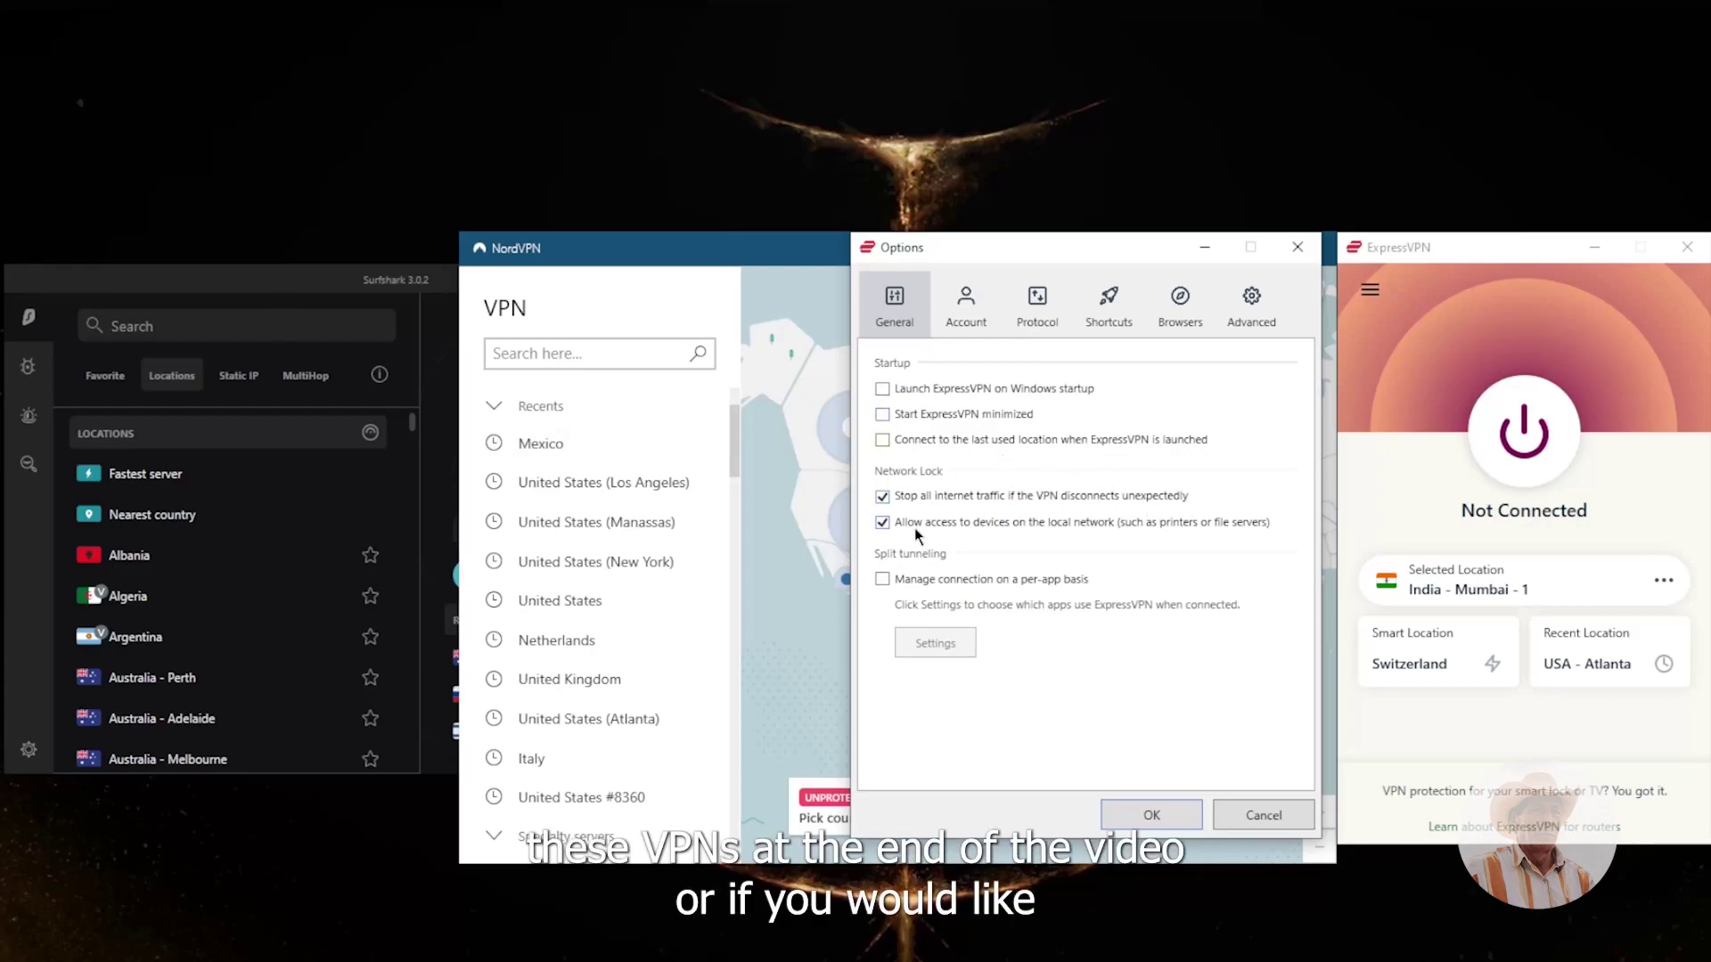
# - Try per-app split tunnelling, revert to all apps, and save with Lightway - UDP as protocol
pyautogui.click(883, 580)
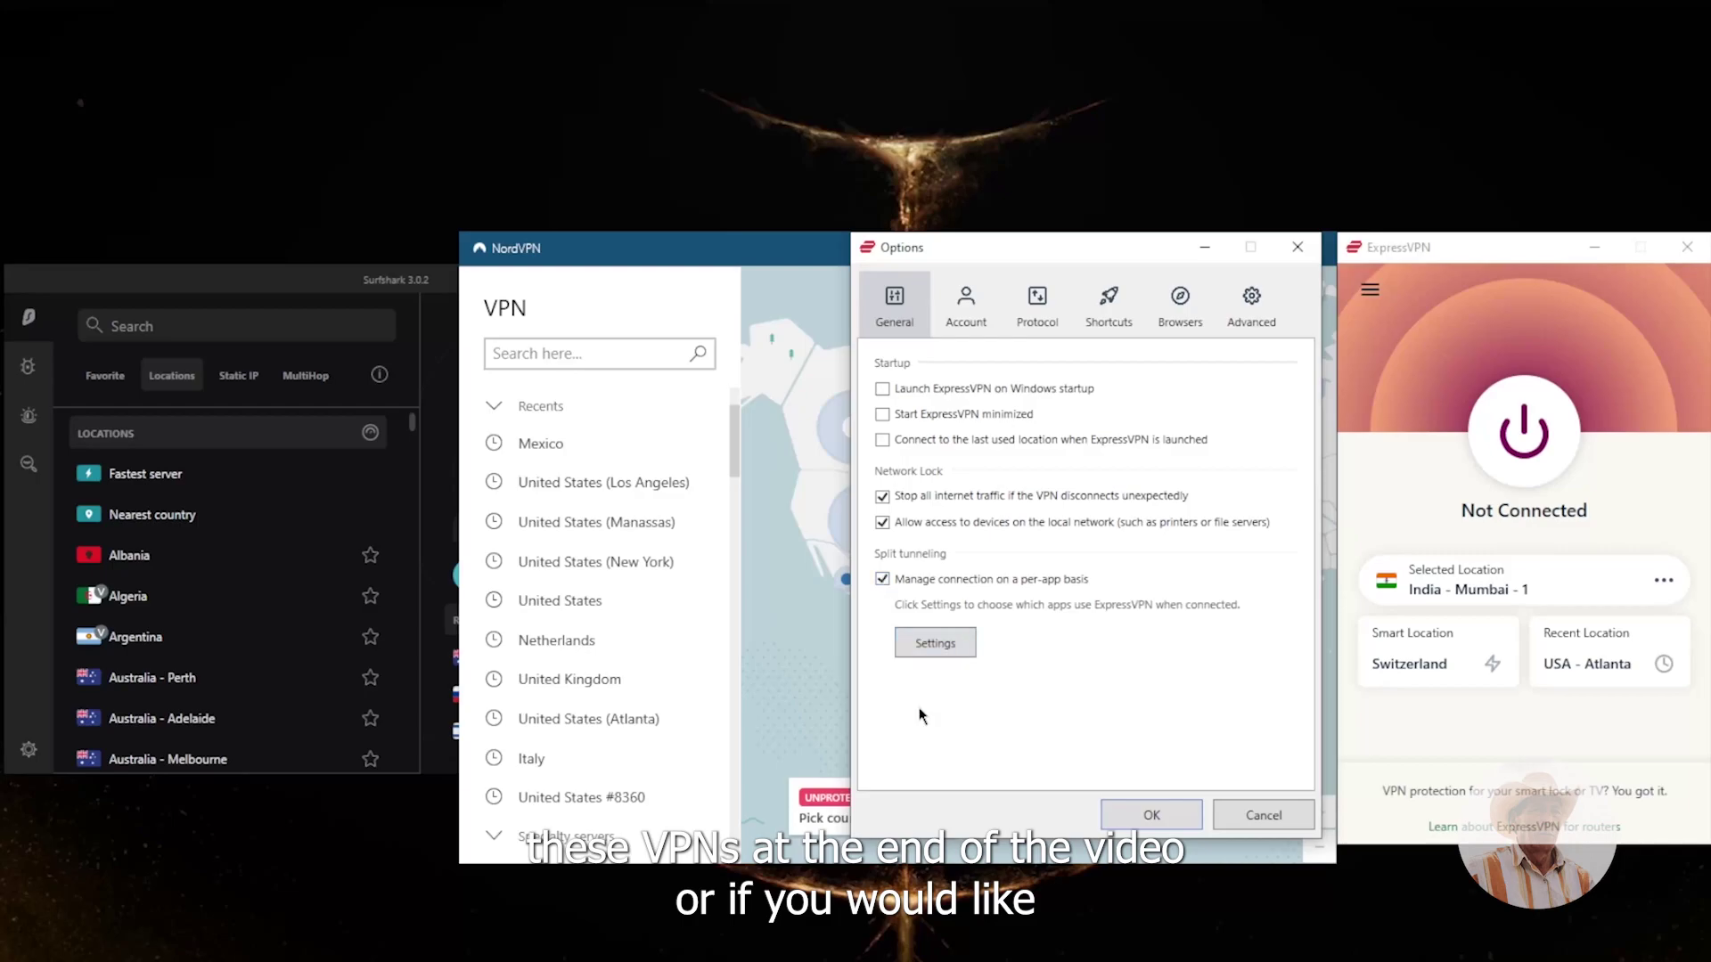
pyautogui.click(945, 642)
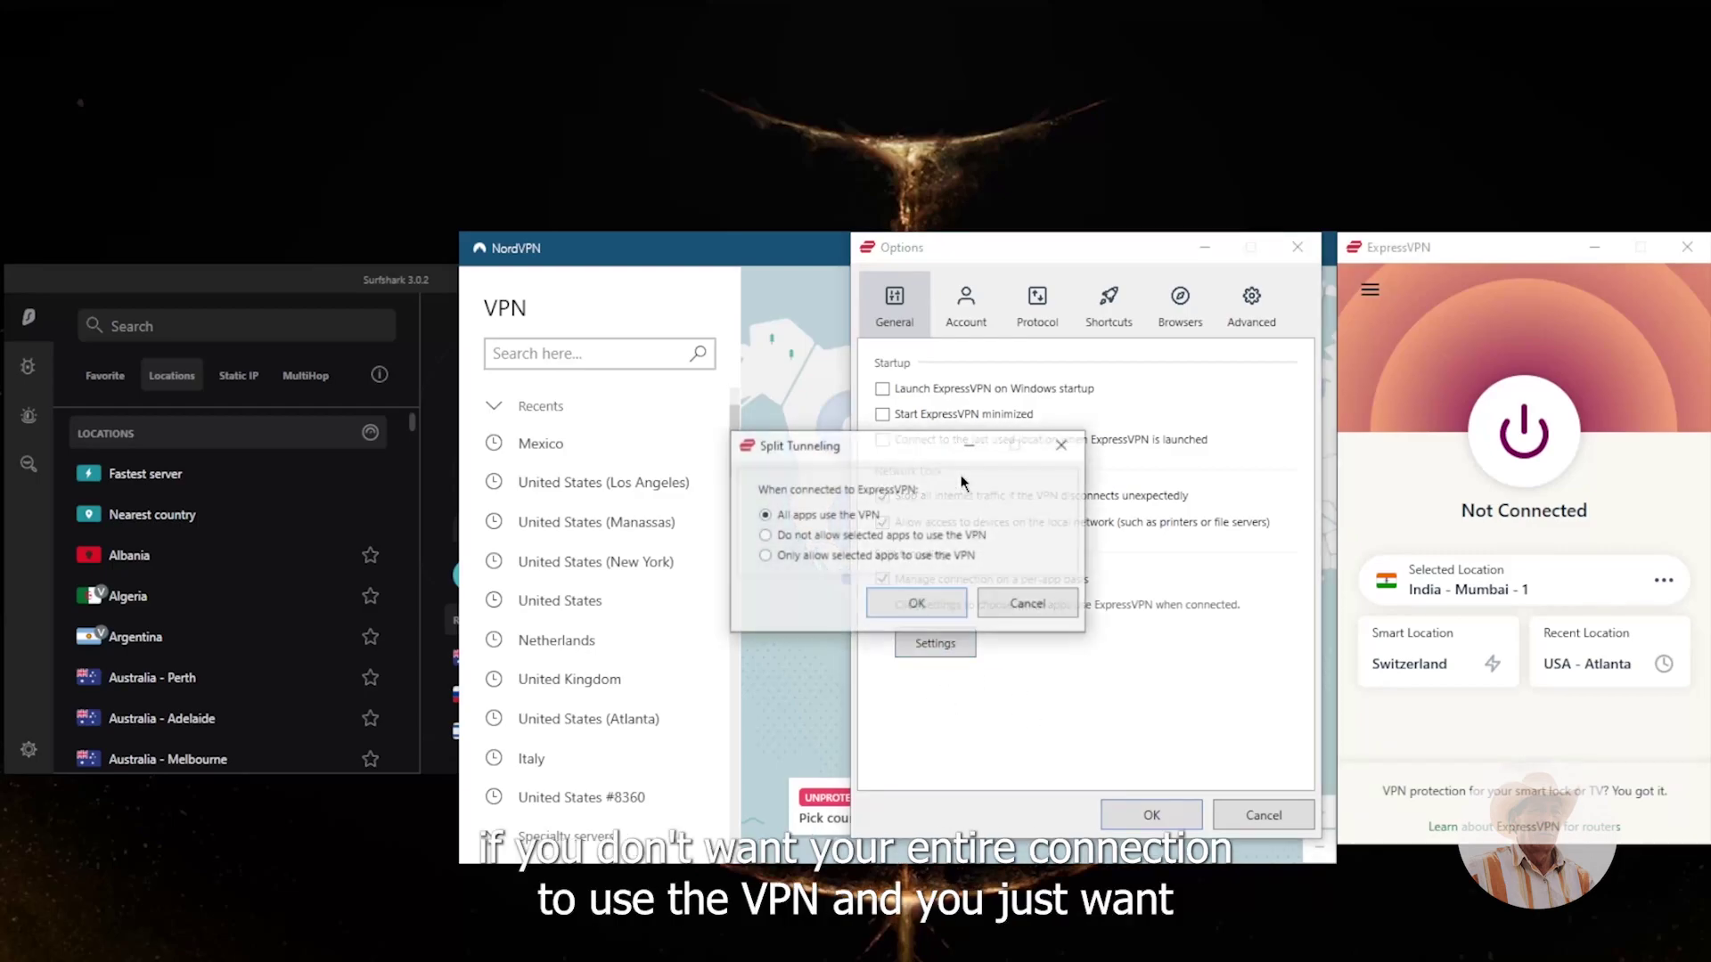
pyautogui.click(763, 555)
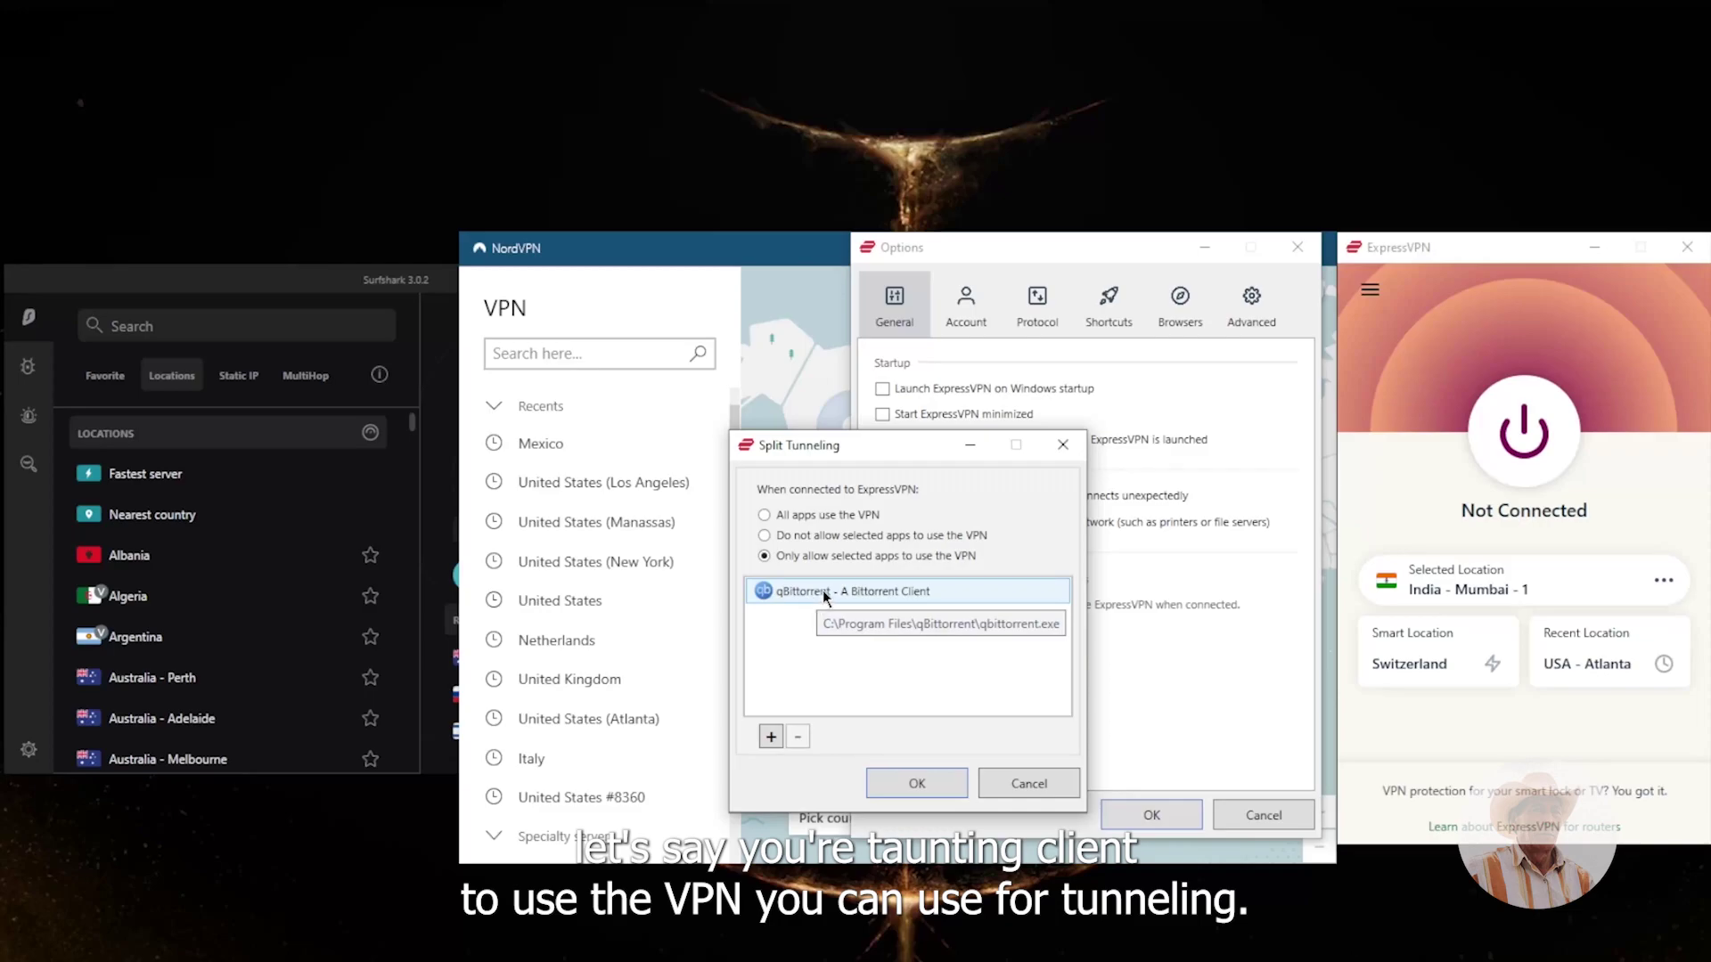
pyautogui.click(764, 515)
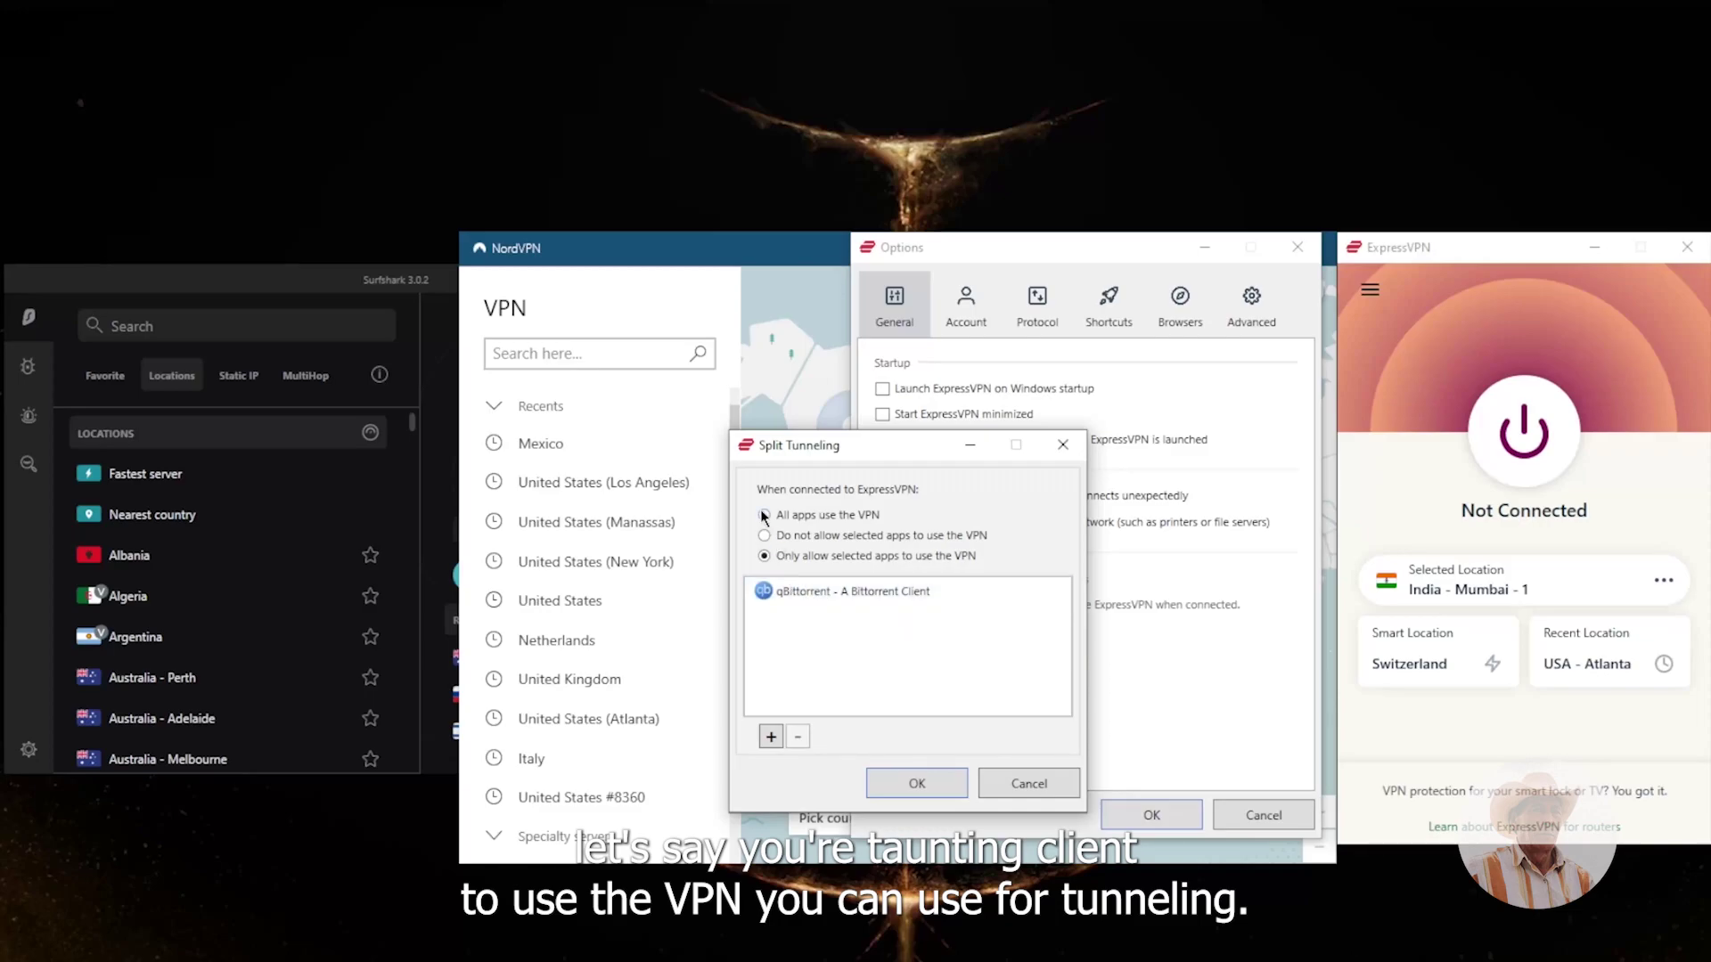
pyautogui.click(1052, 450)
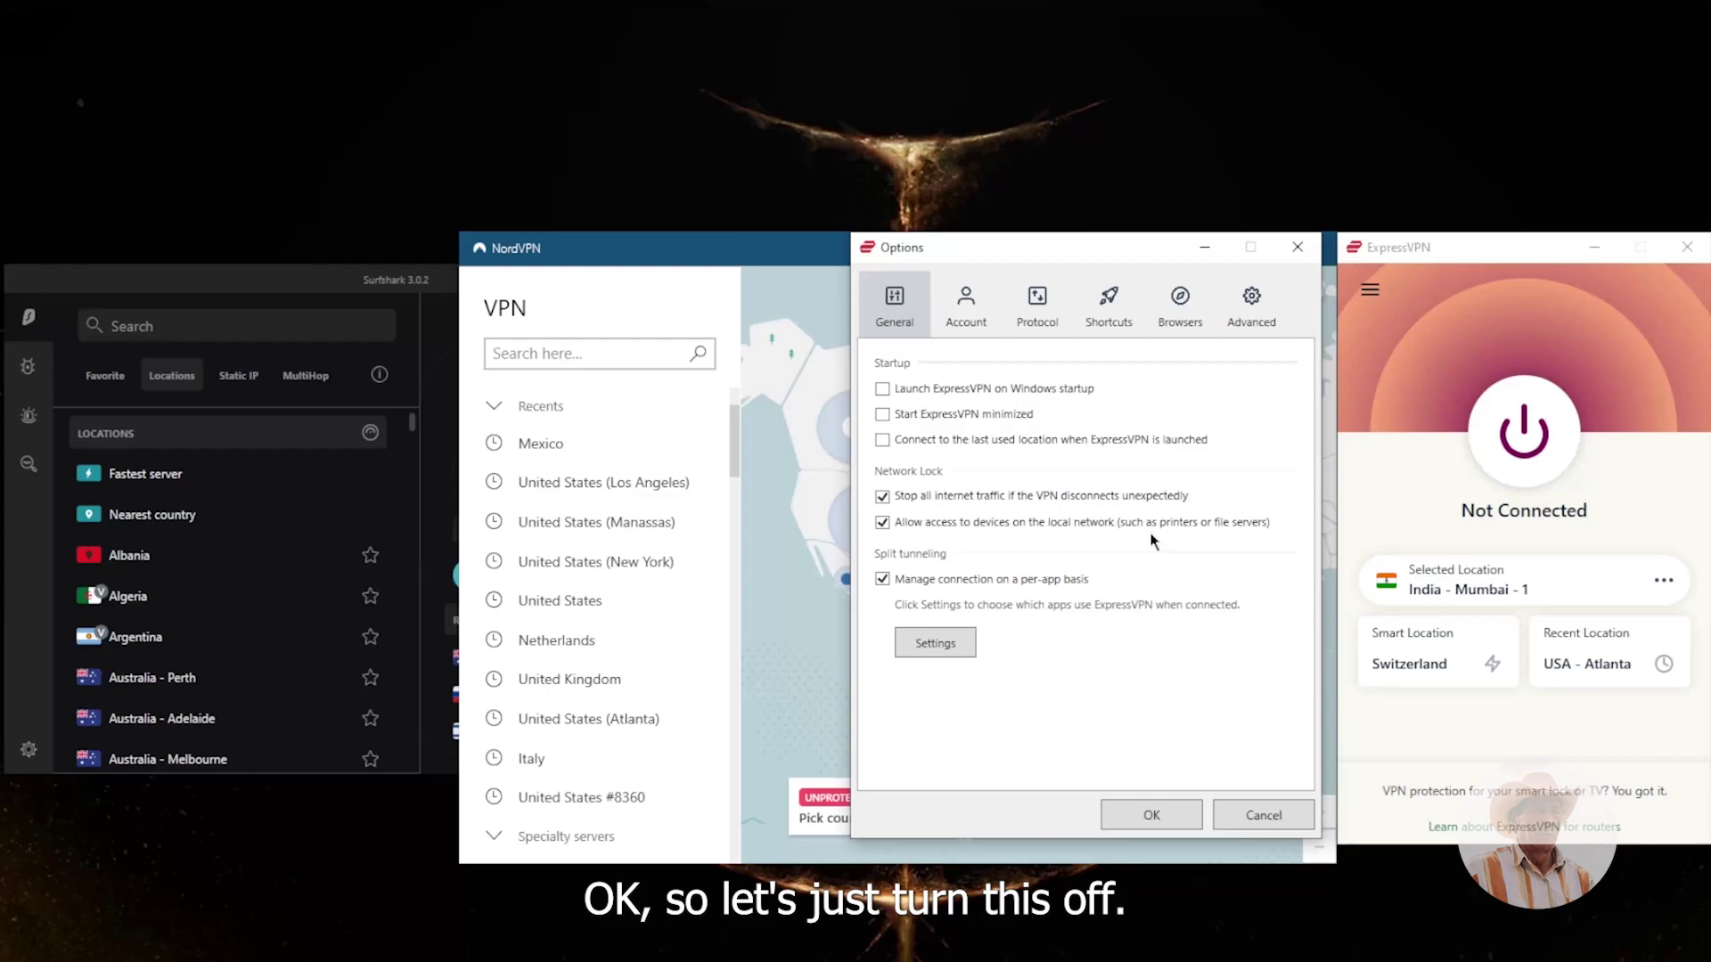
pyautogui.click(882, 580)
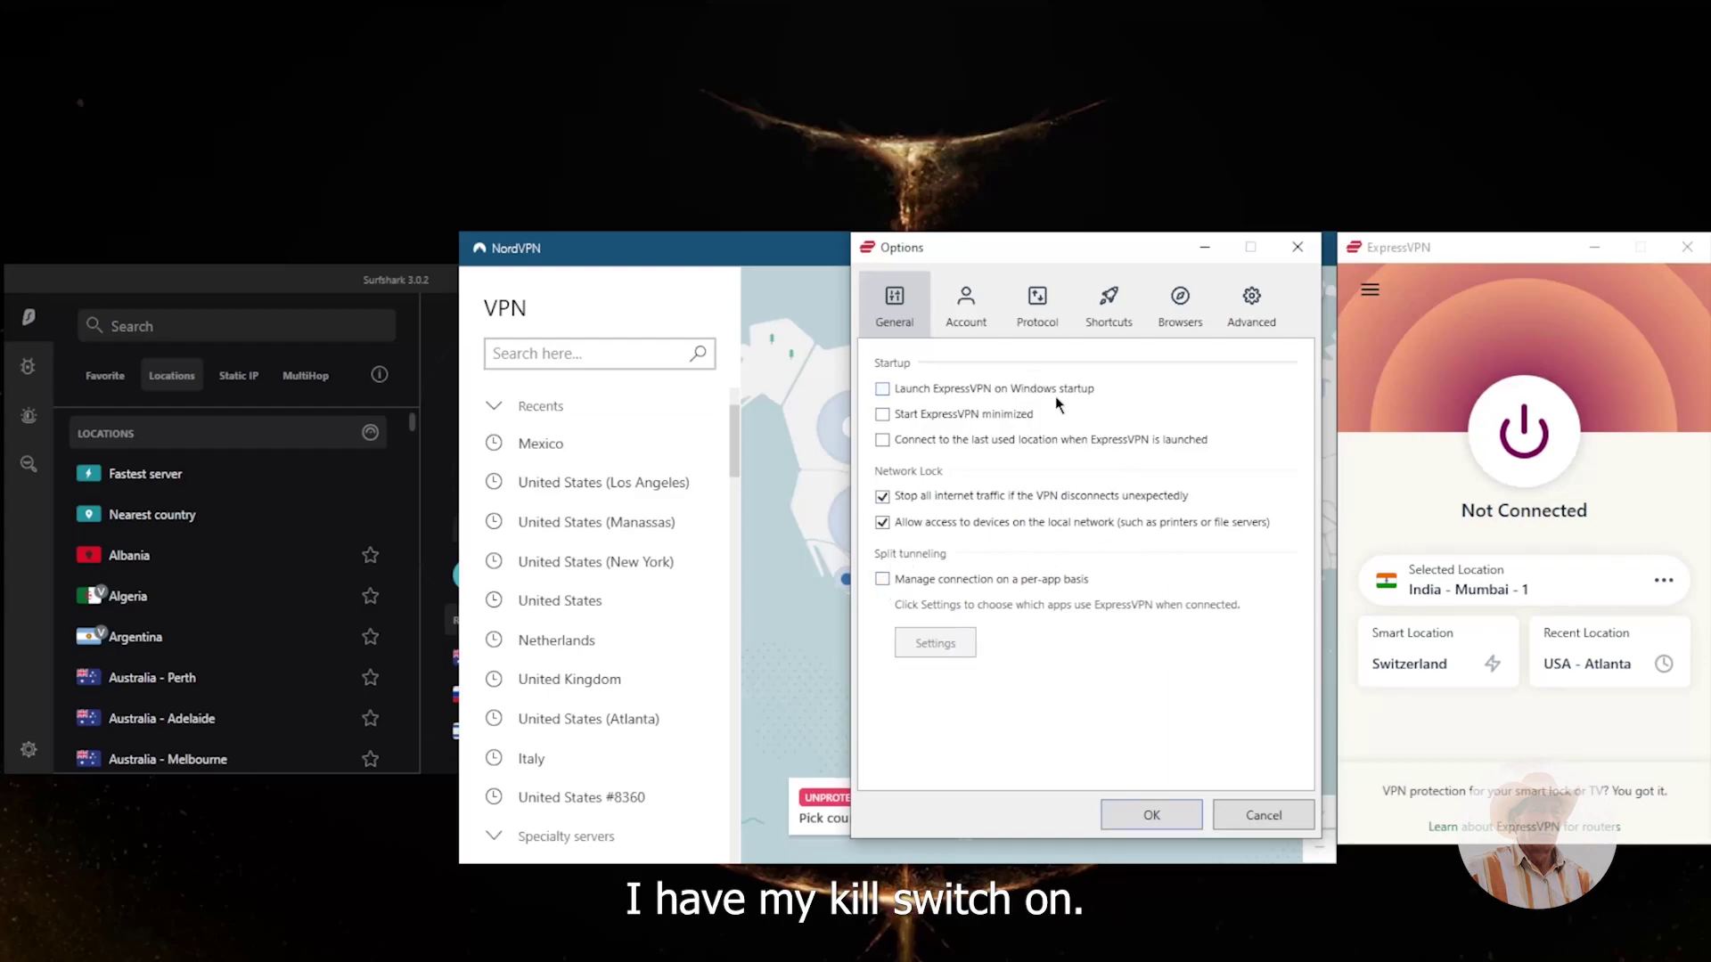
pyautogui.click(1045, 312)
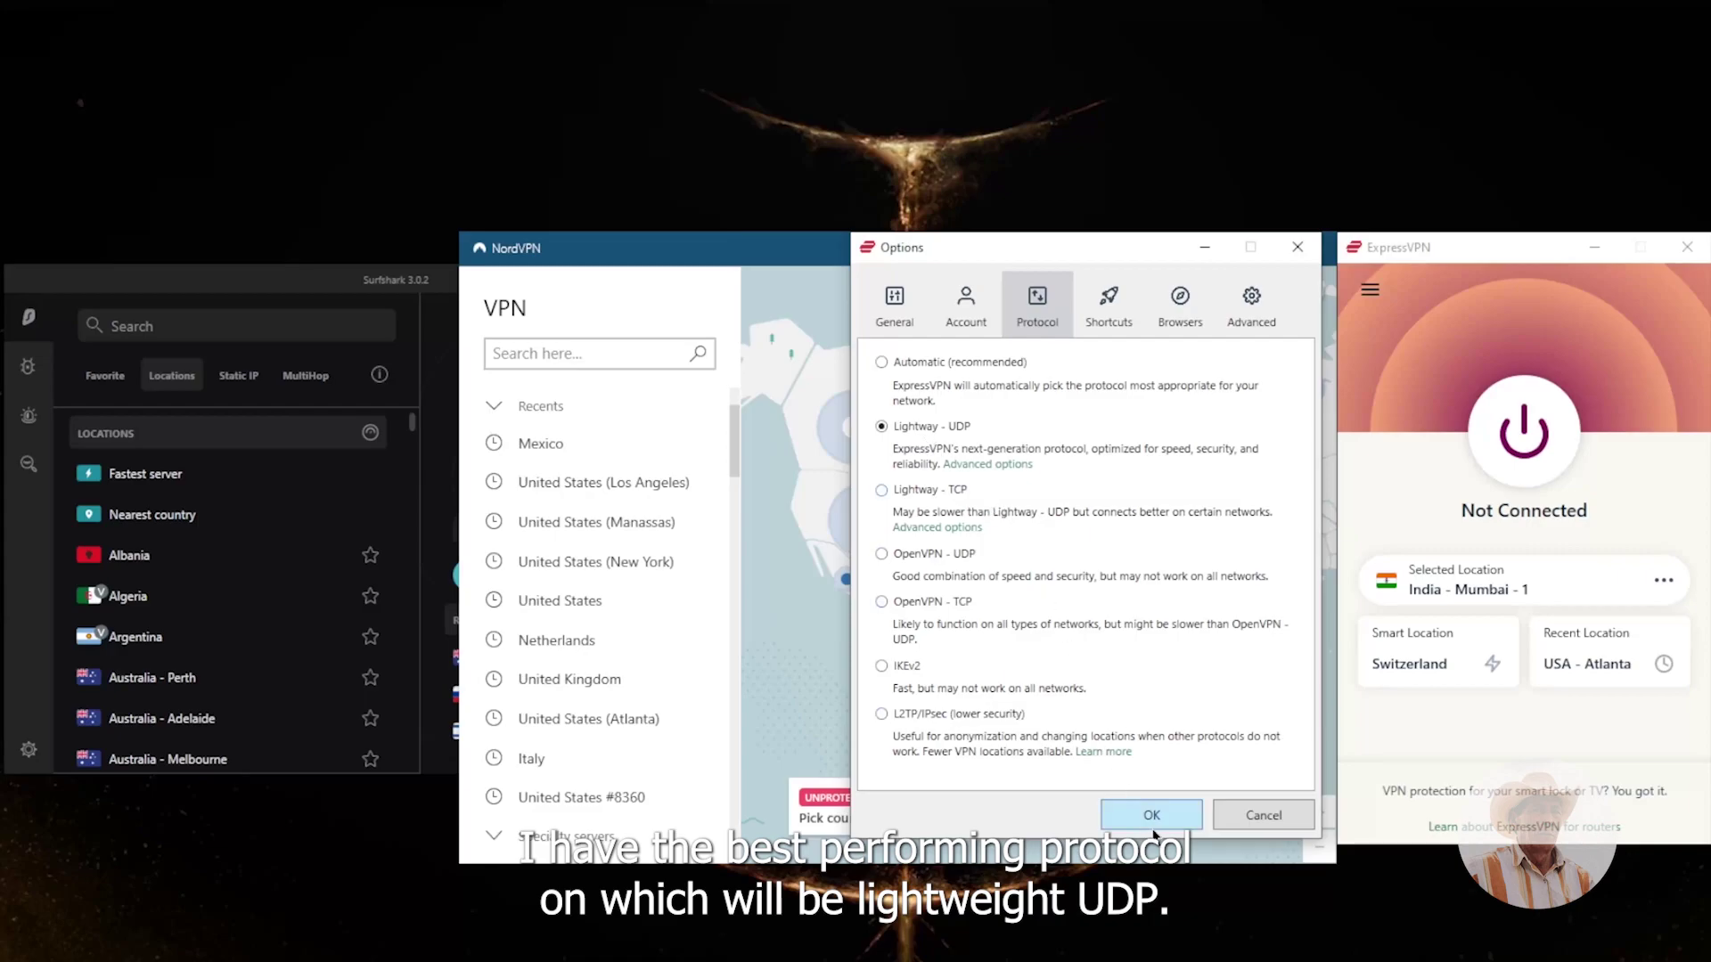
pyautogui.click(1151, 814)
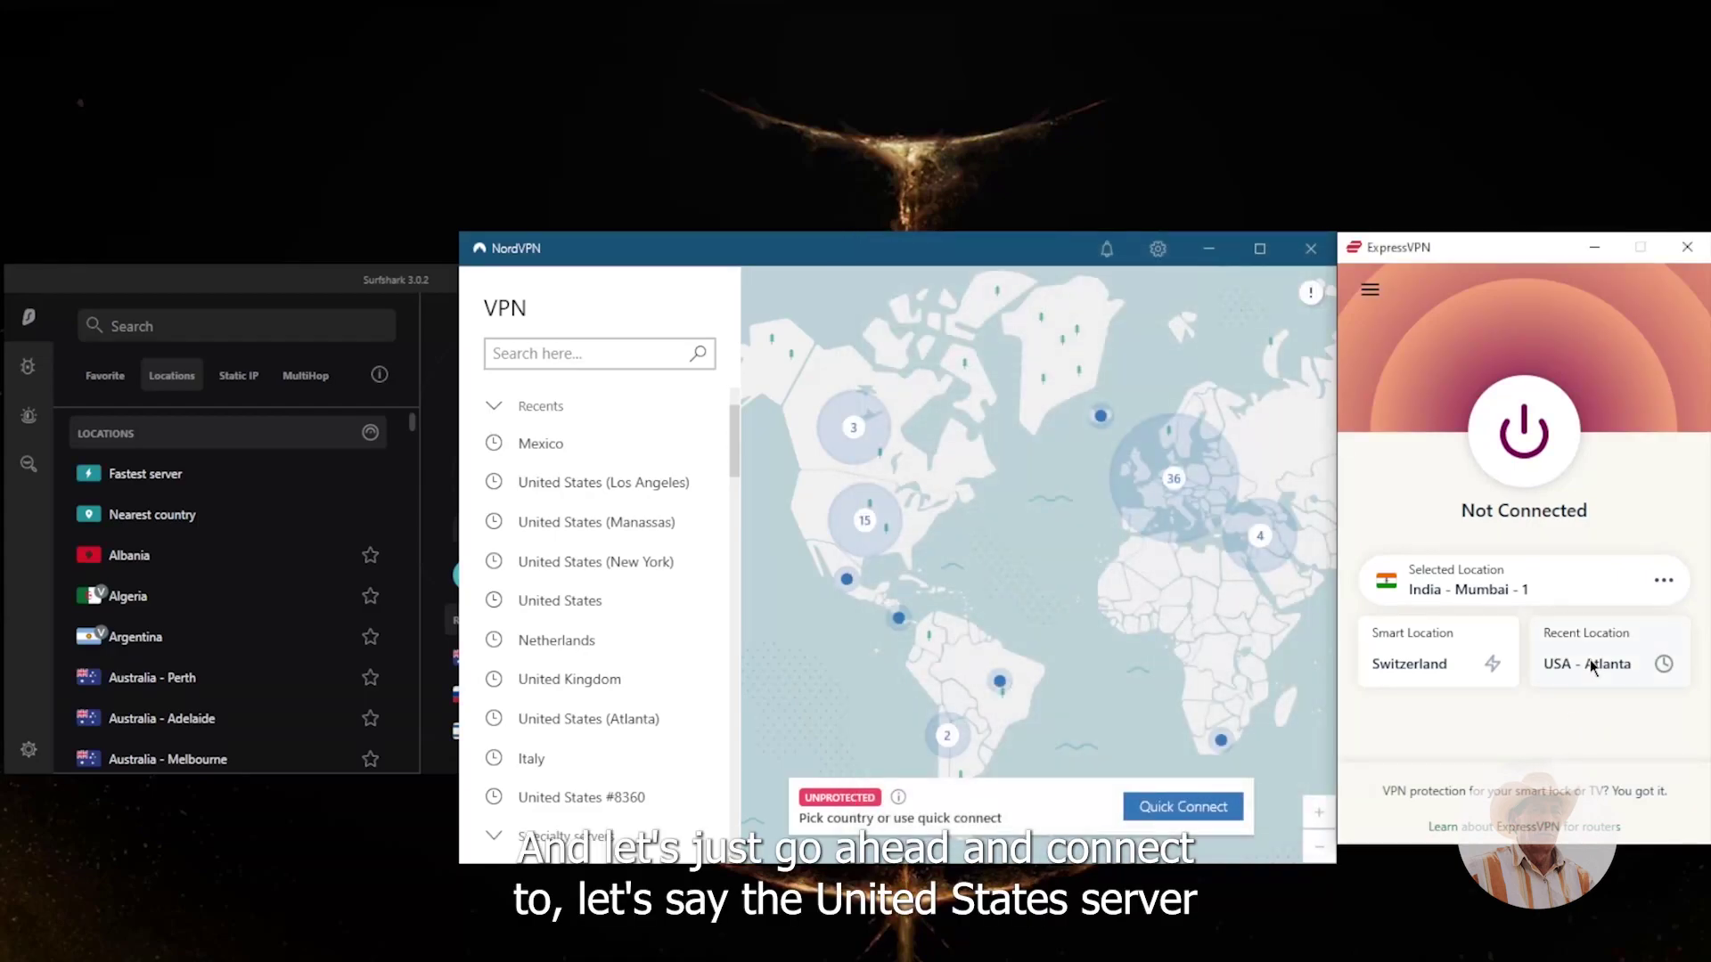
# - Connect ExpressVPN to the recent USA - Atlanta location
pyautogui.click(1590, 664)
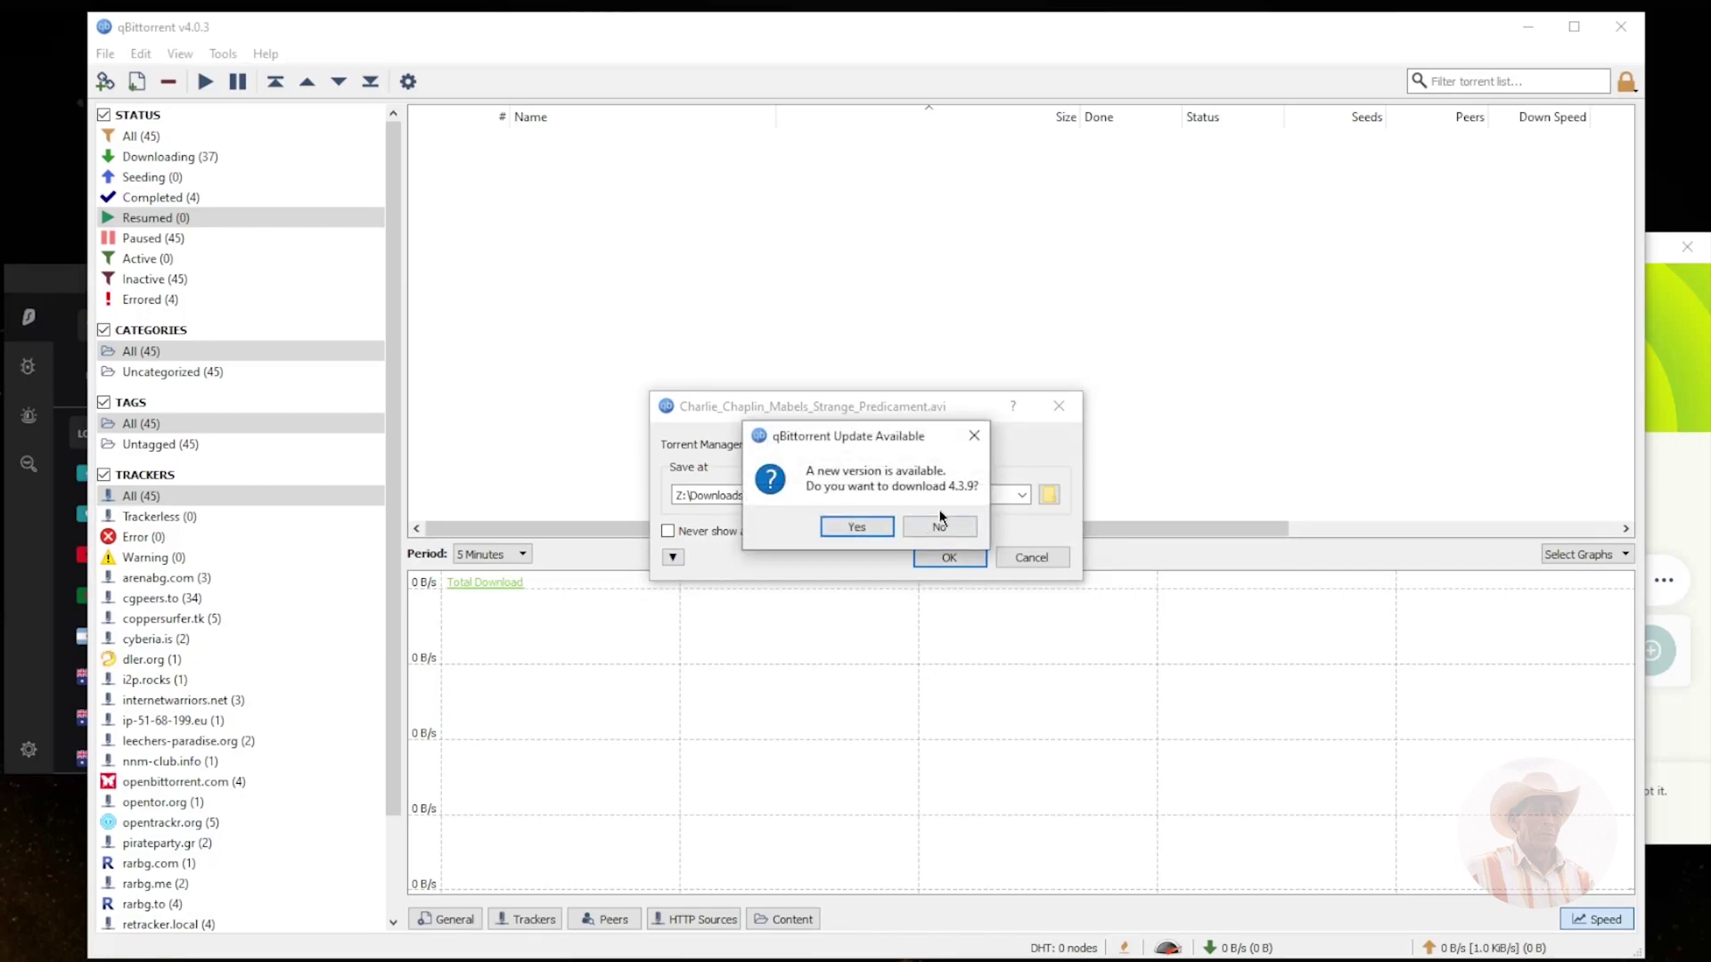
# - Decline the qBittorrent update, add the Charlie Chaplin torrent and force-resume its download
pyautogui.click(941, 524)
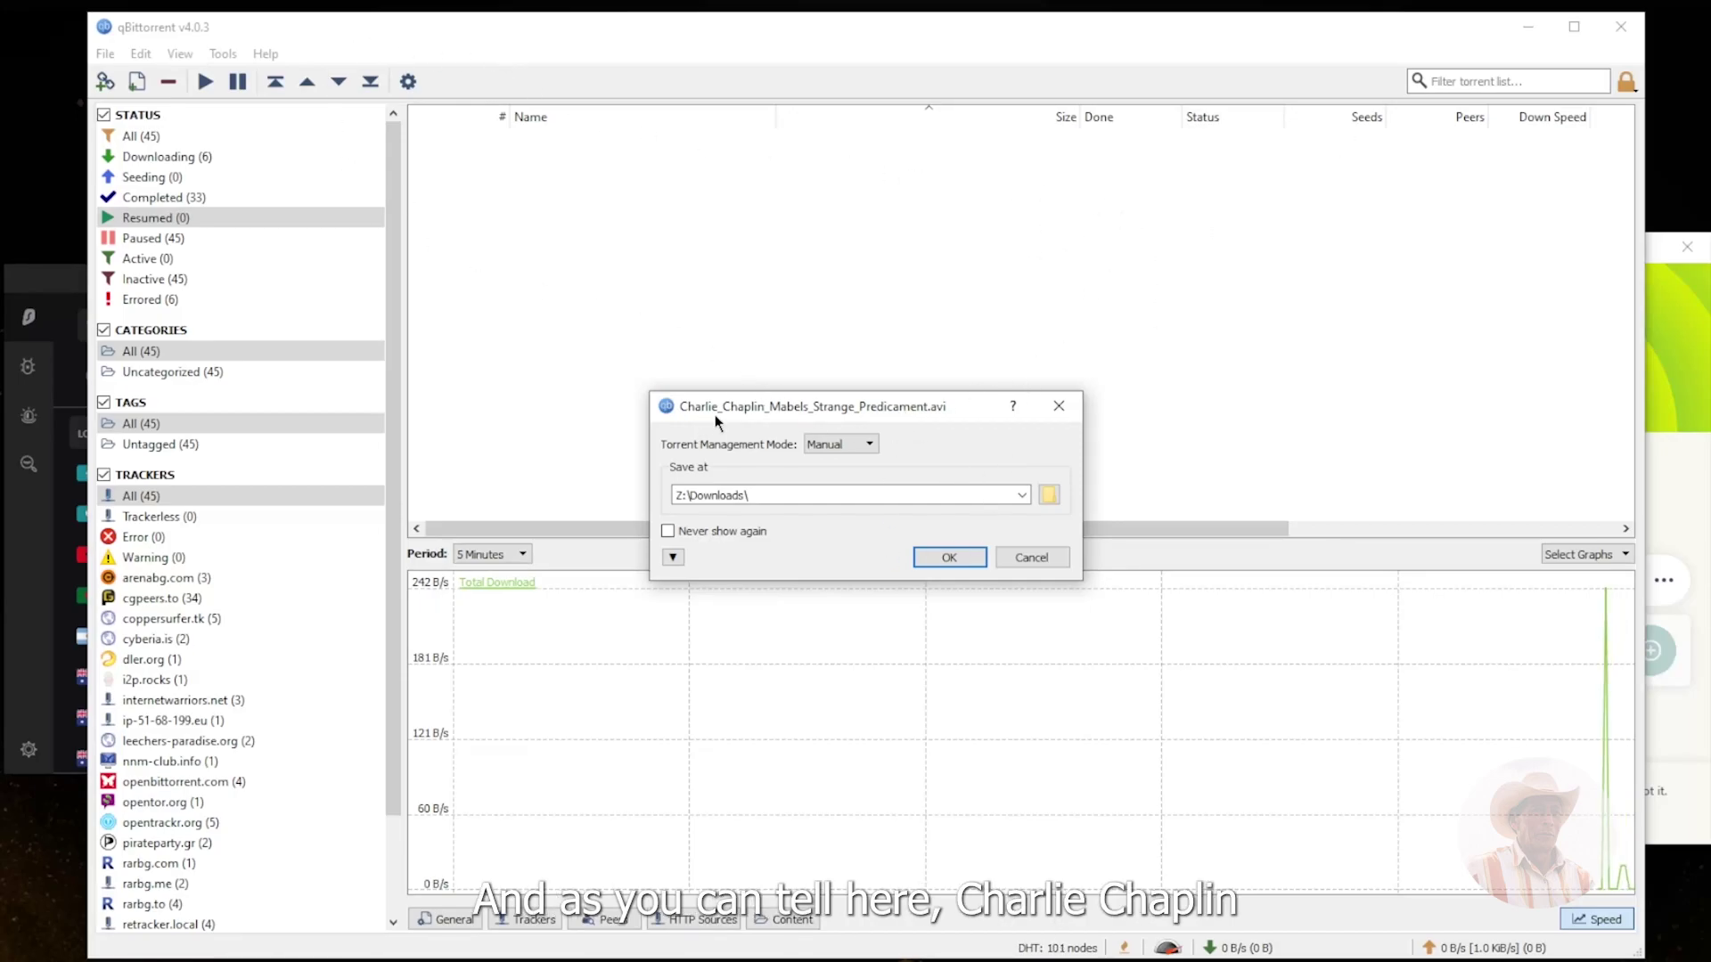
pyautogui.click(948, 560)
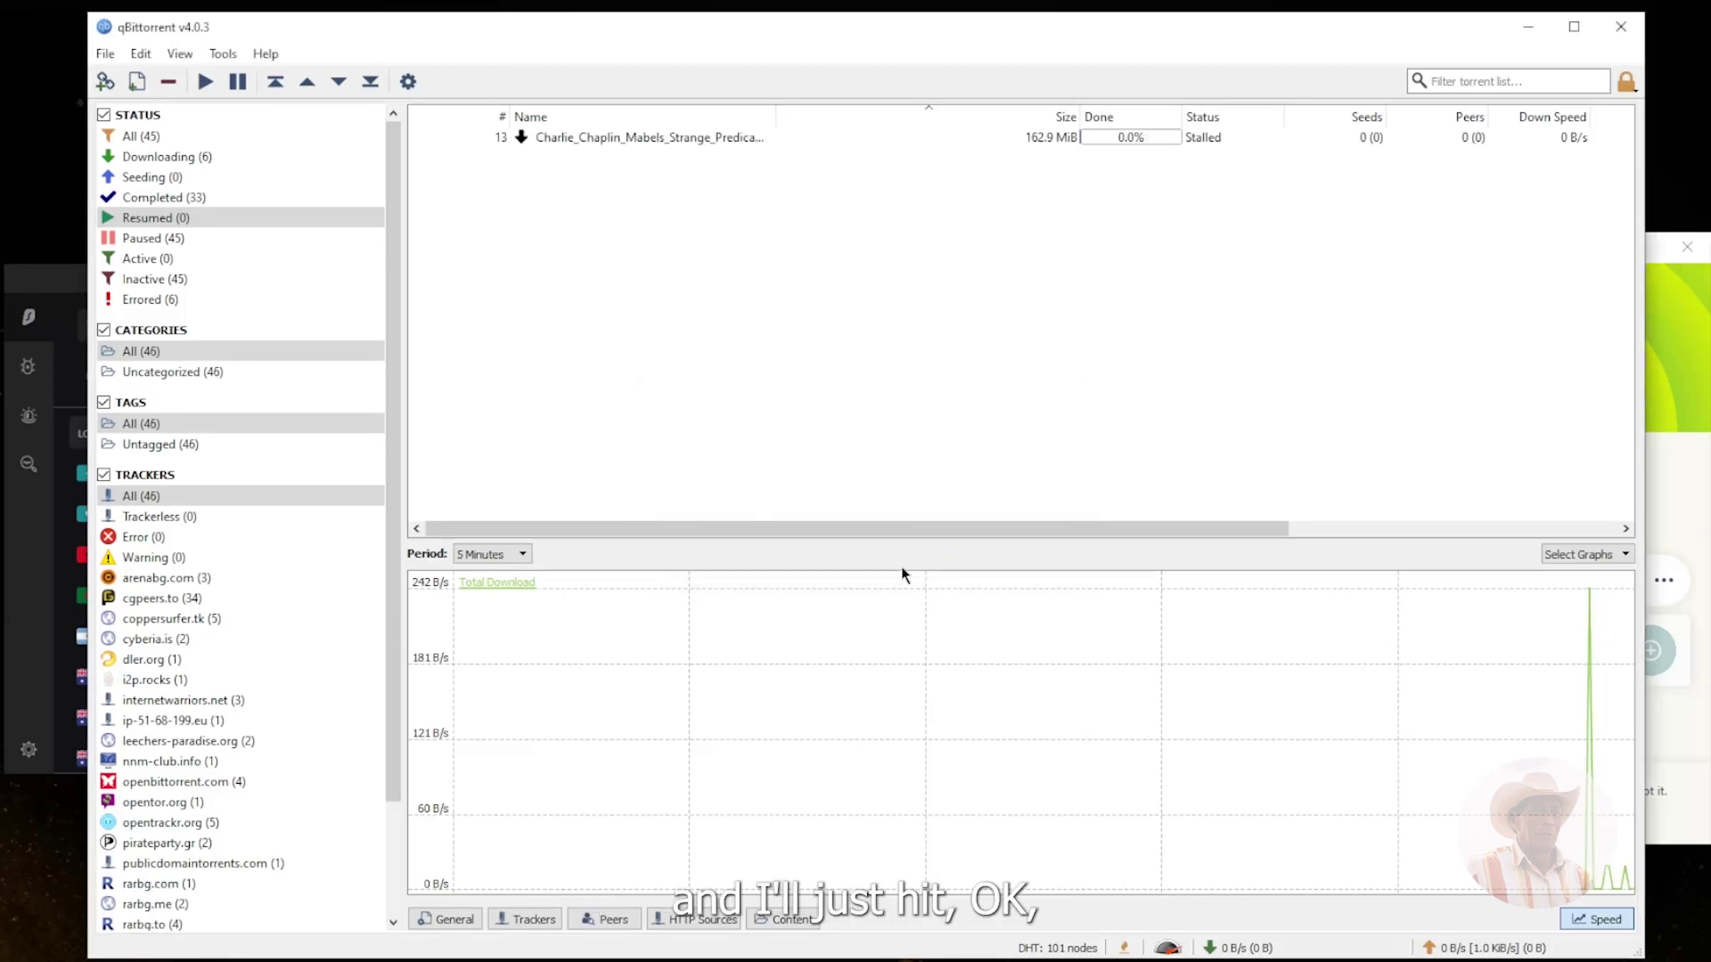
pyautogui.rightClick(612, 137)
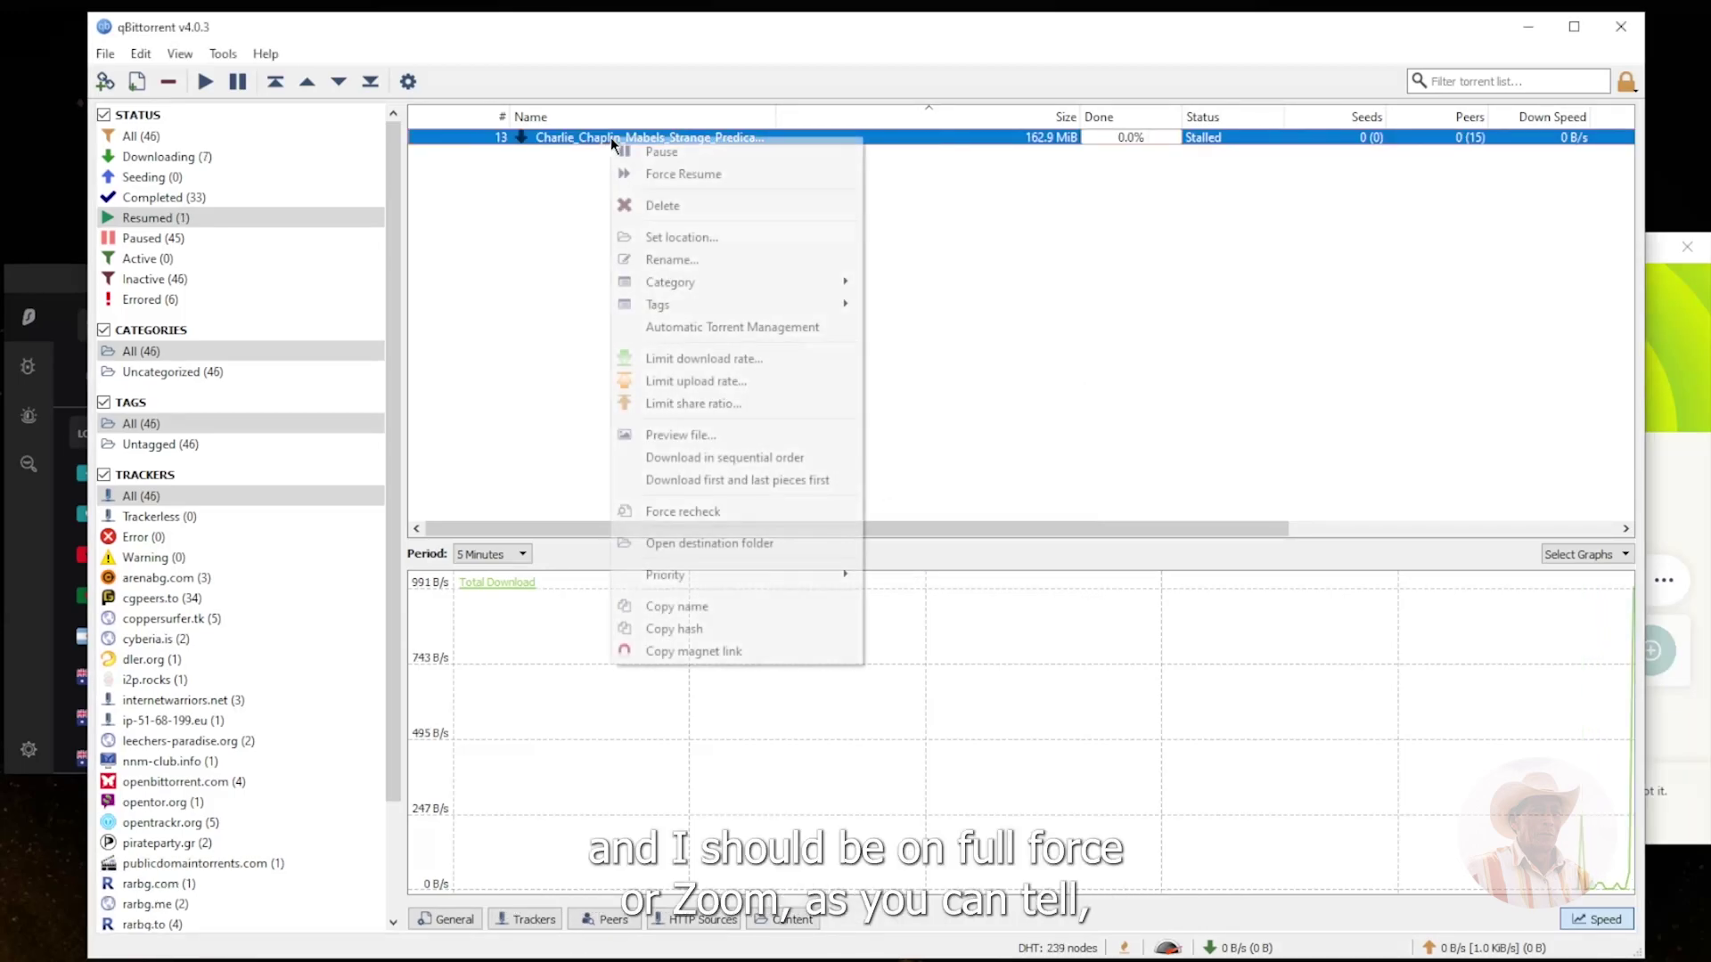
pyautogui.click(697, 175)
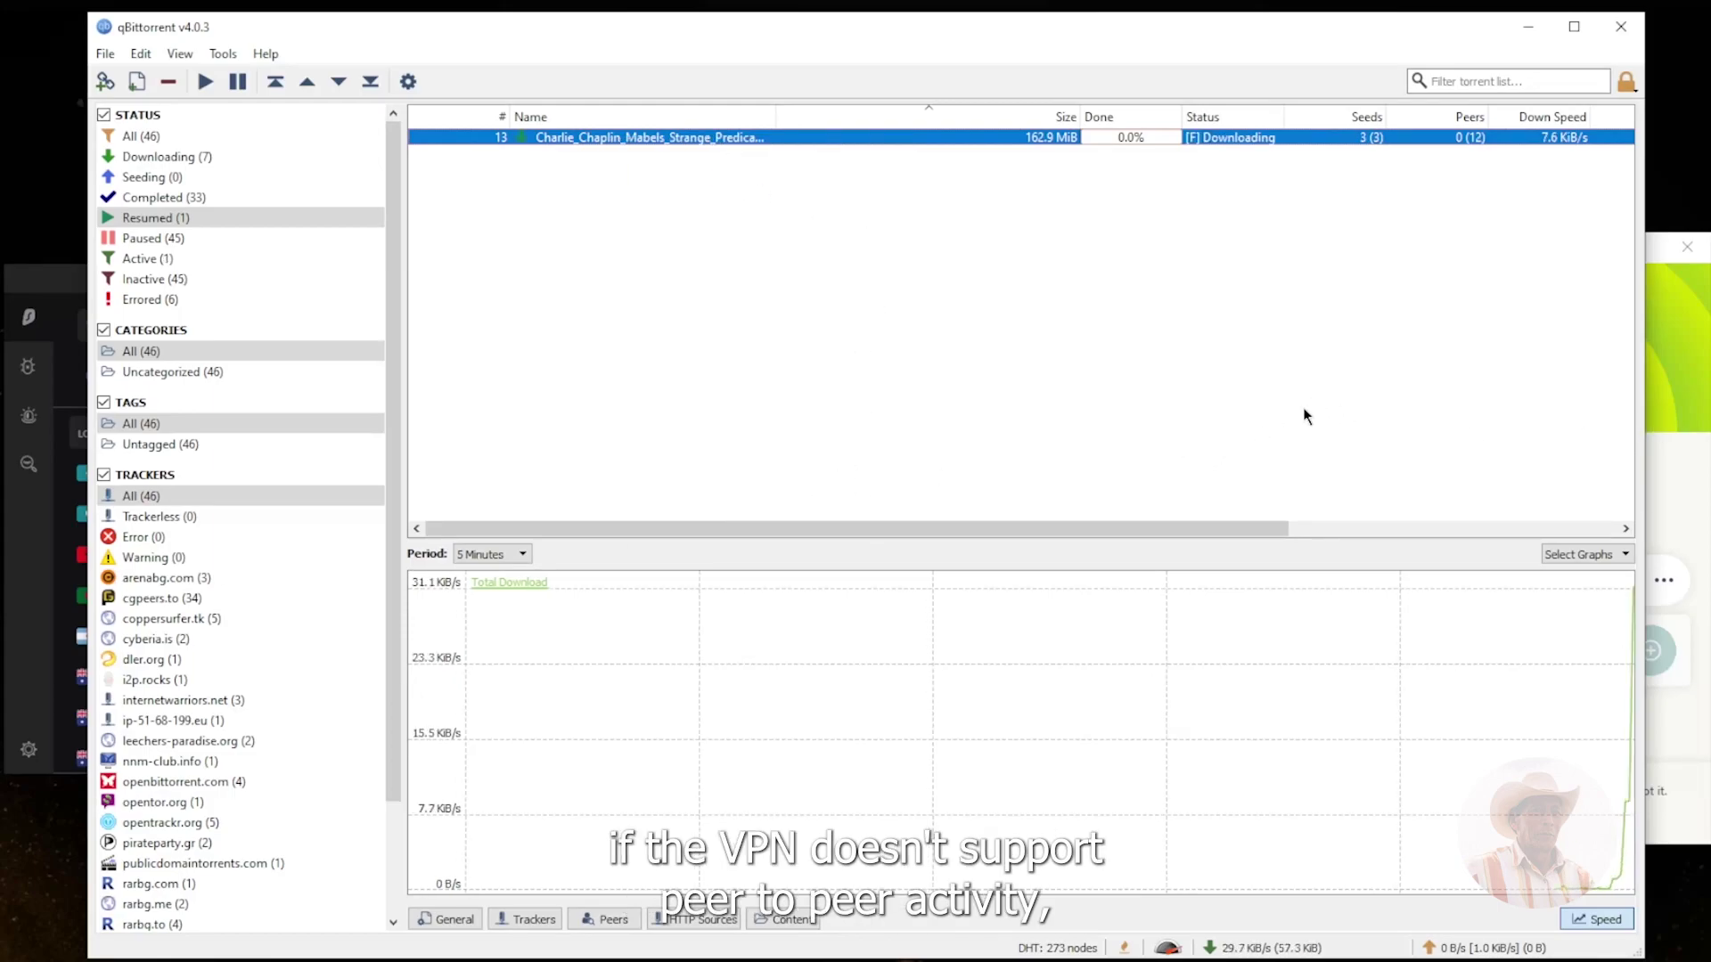
pyautogui.moveTo(1137, 527); pyautogui.dragTo(1468, 517)
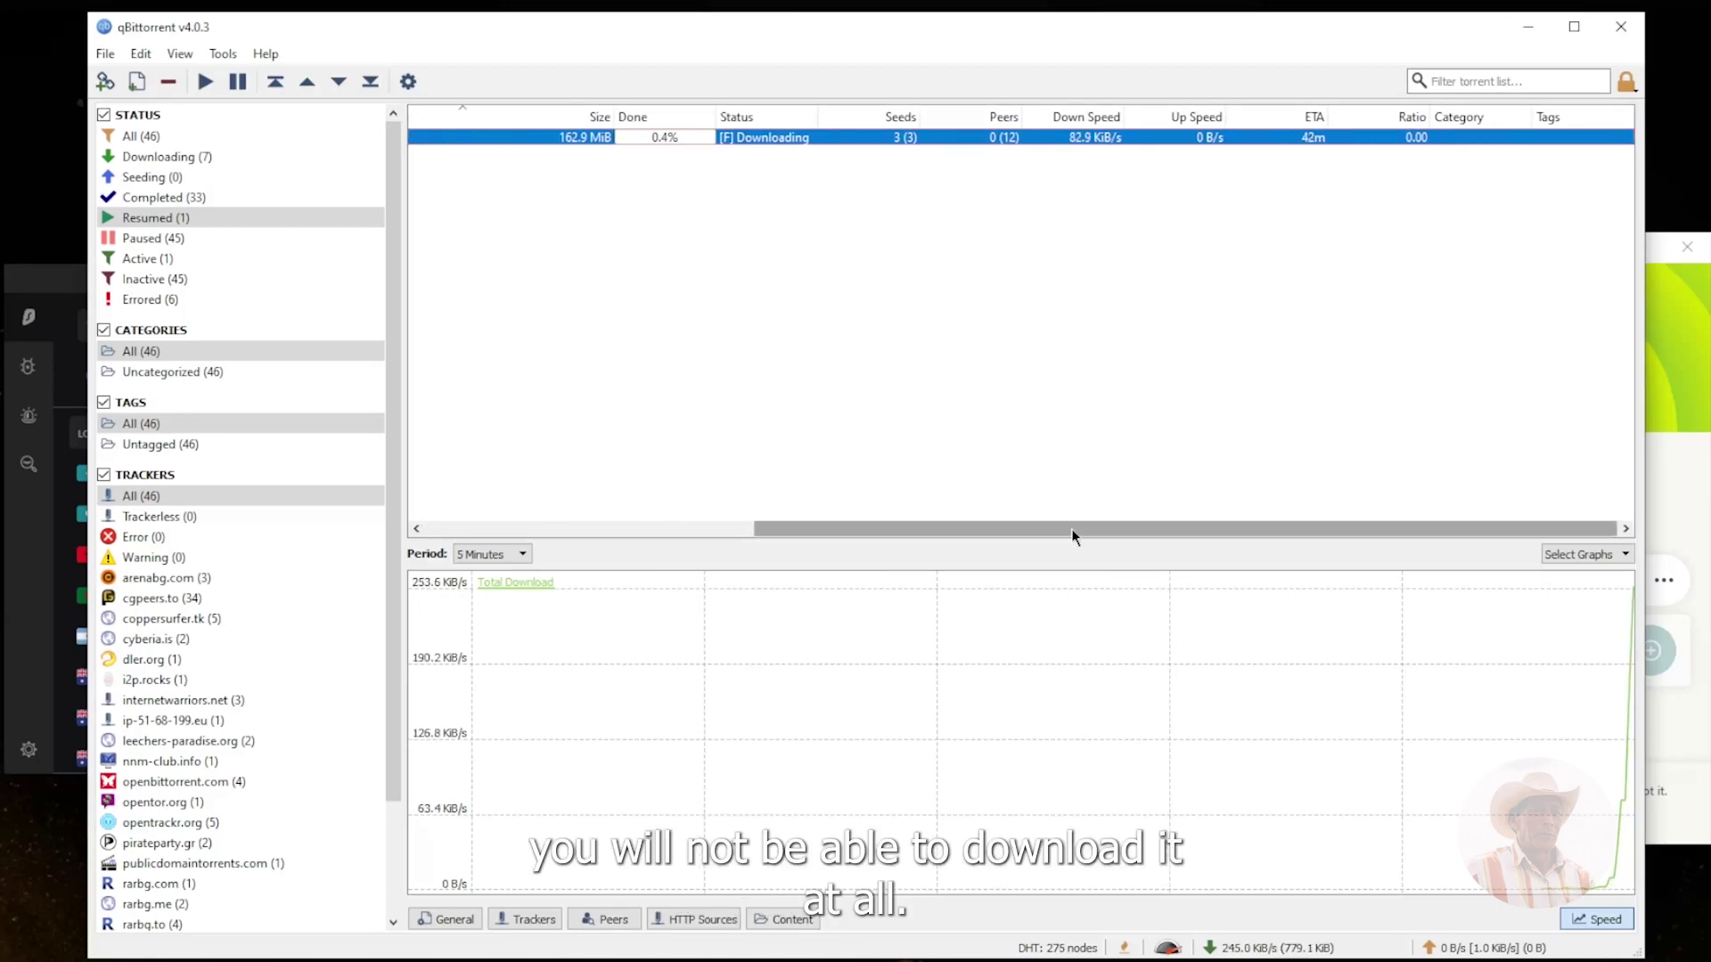
pyautogui.moveTo(1073, 535); pyautogui.dragTo(1111, 527)
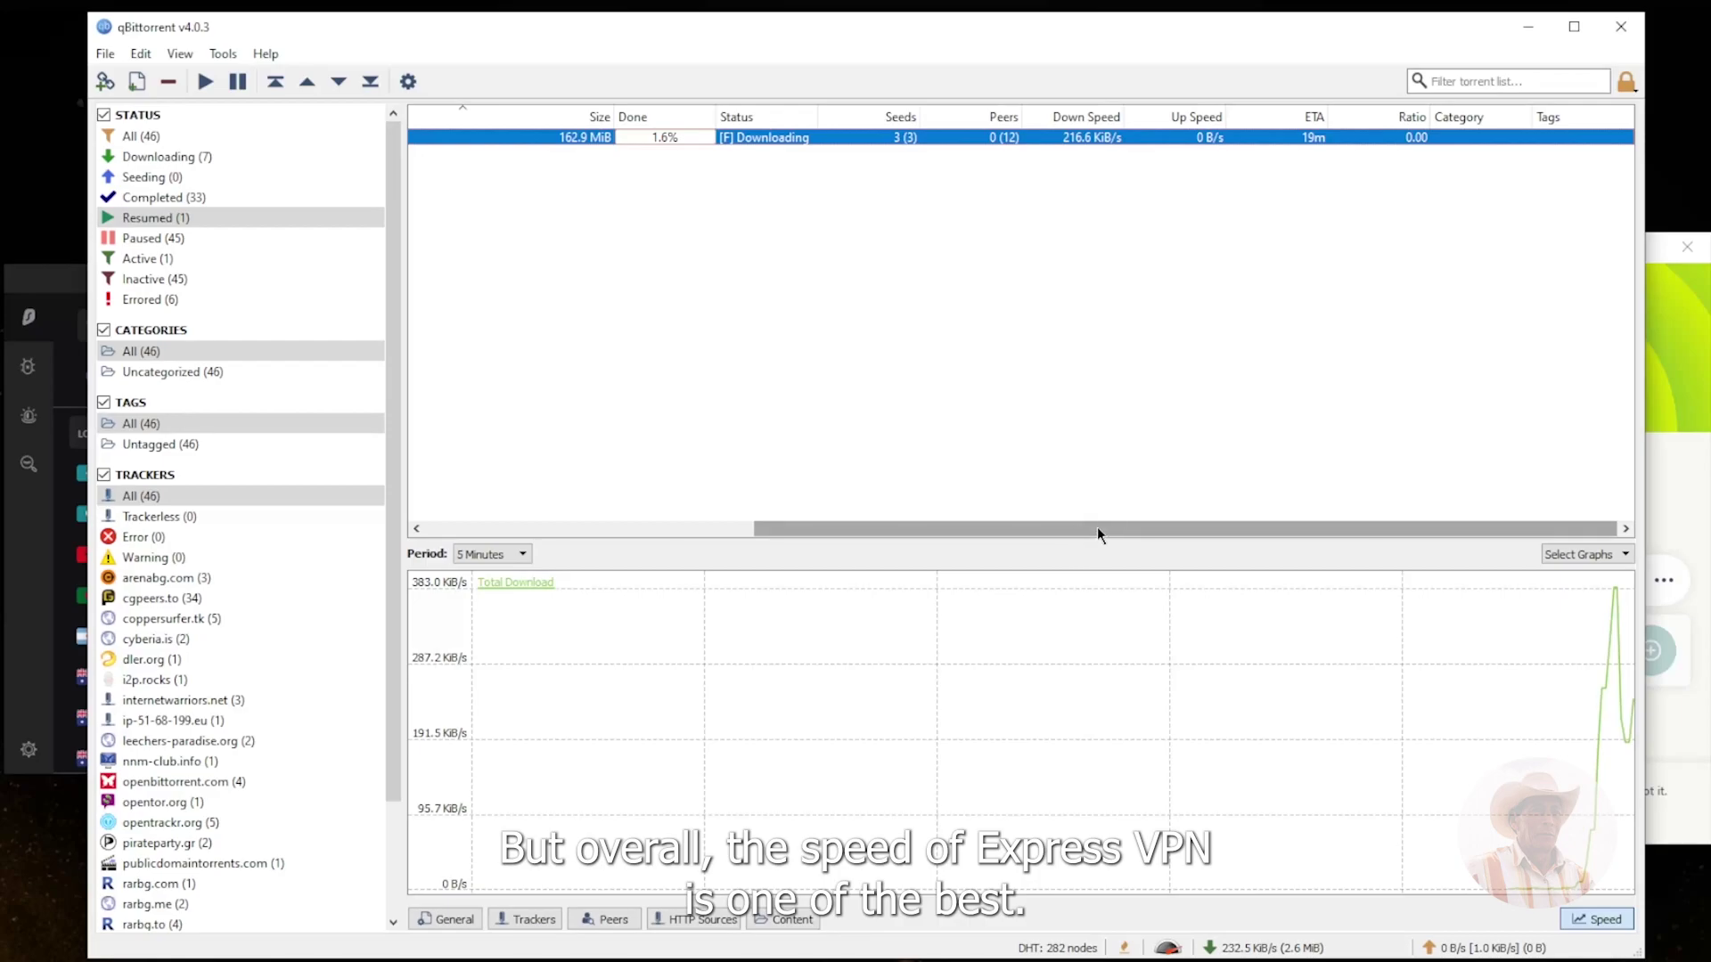
pyautogui.hotkey('alt', 'Tab')
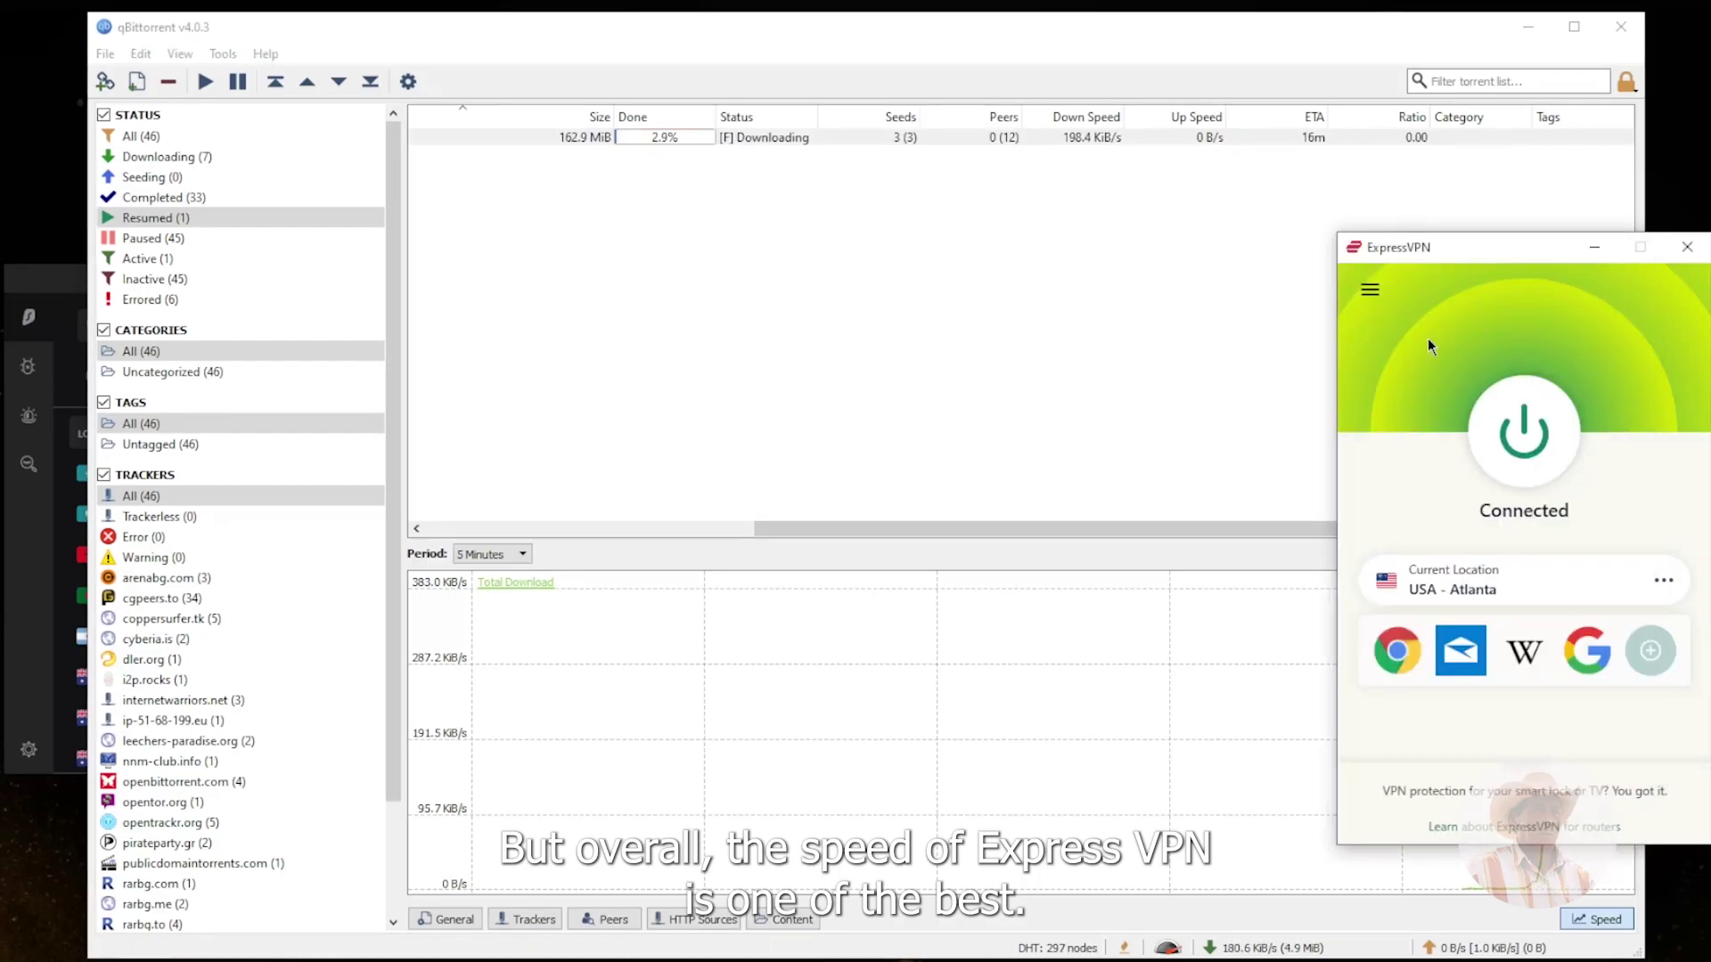
# - Raise the ExpressVPN, NordVPN and Surfshark windows in turn while connected to USA - Atlanta
pyautogui.click(1388, 667)
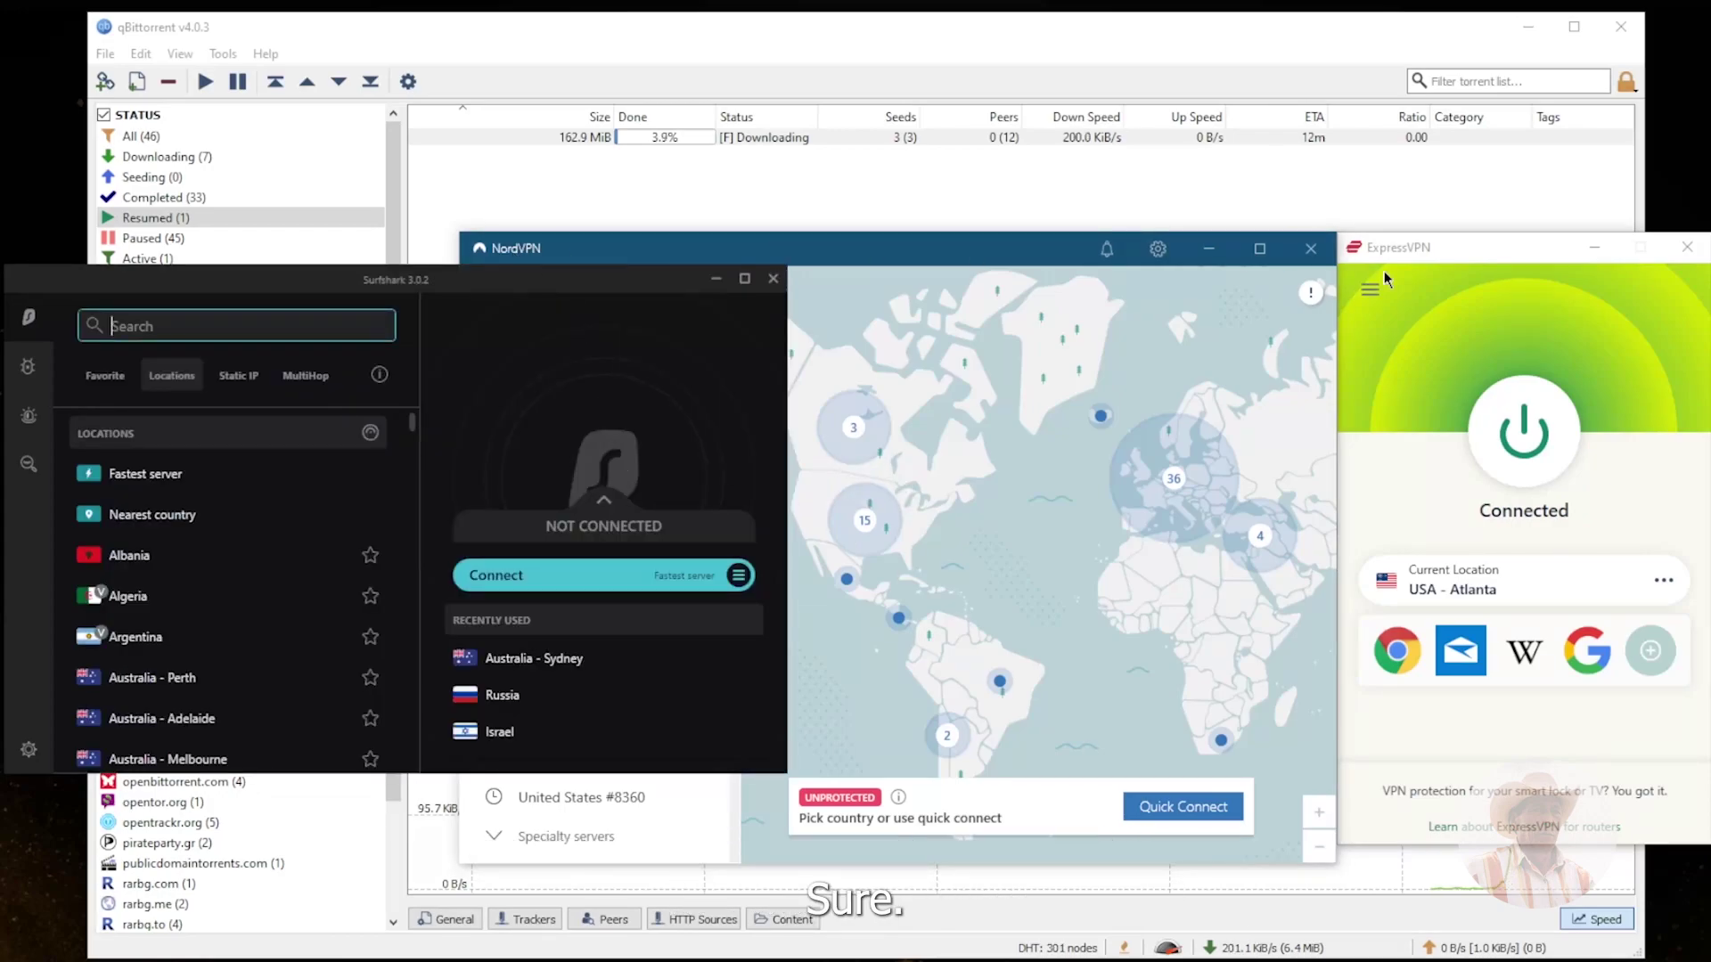
pyautogui.click(1395, 254)
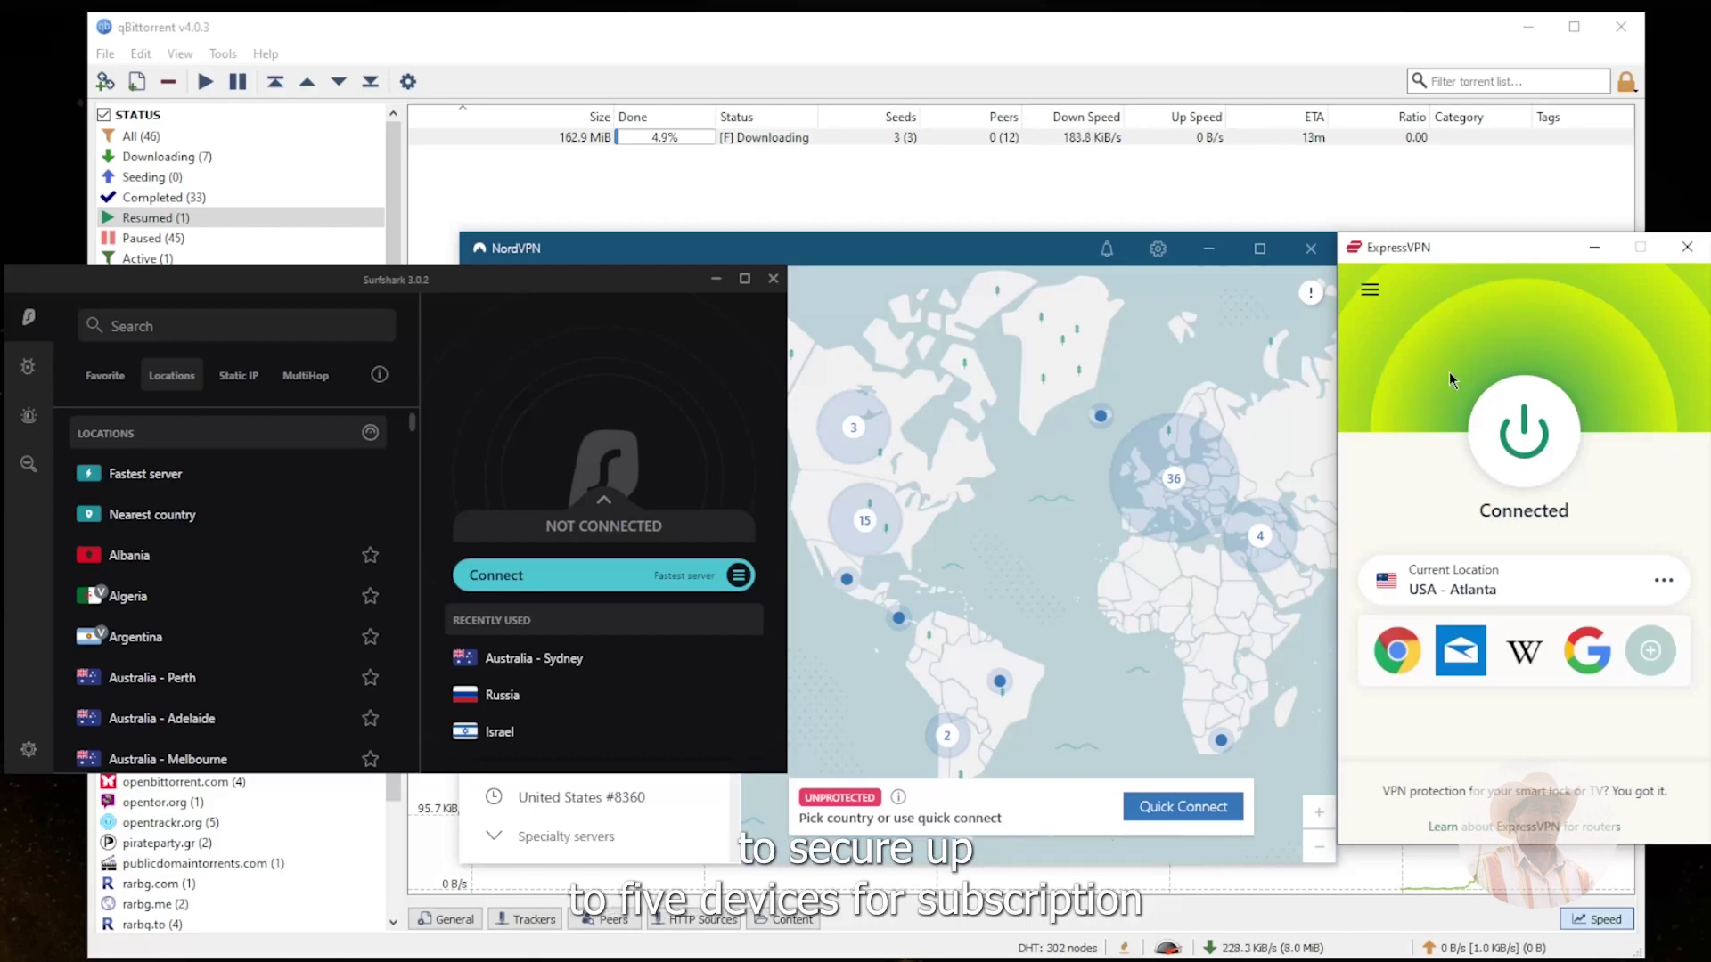
pyautogui.click(1247, 392)
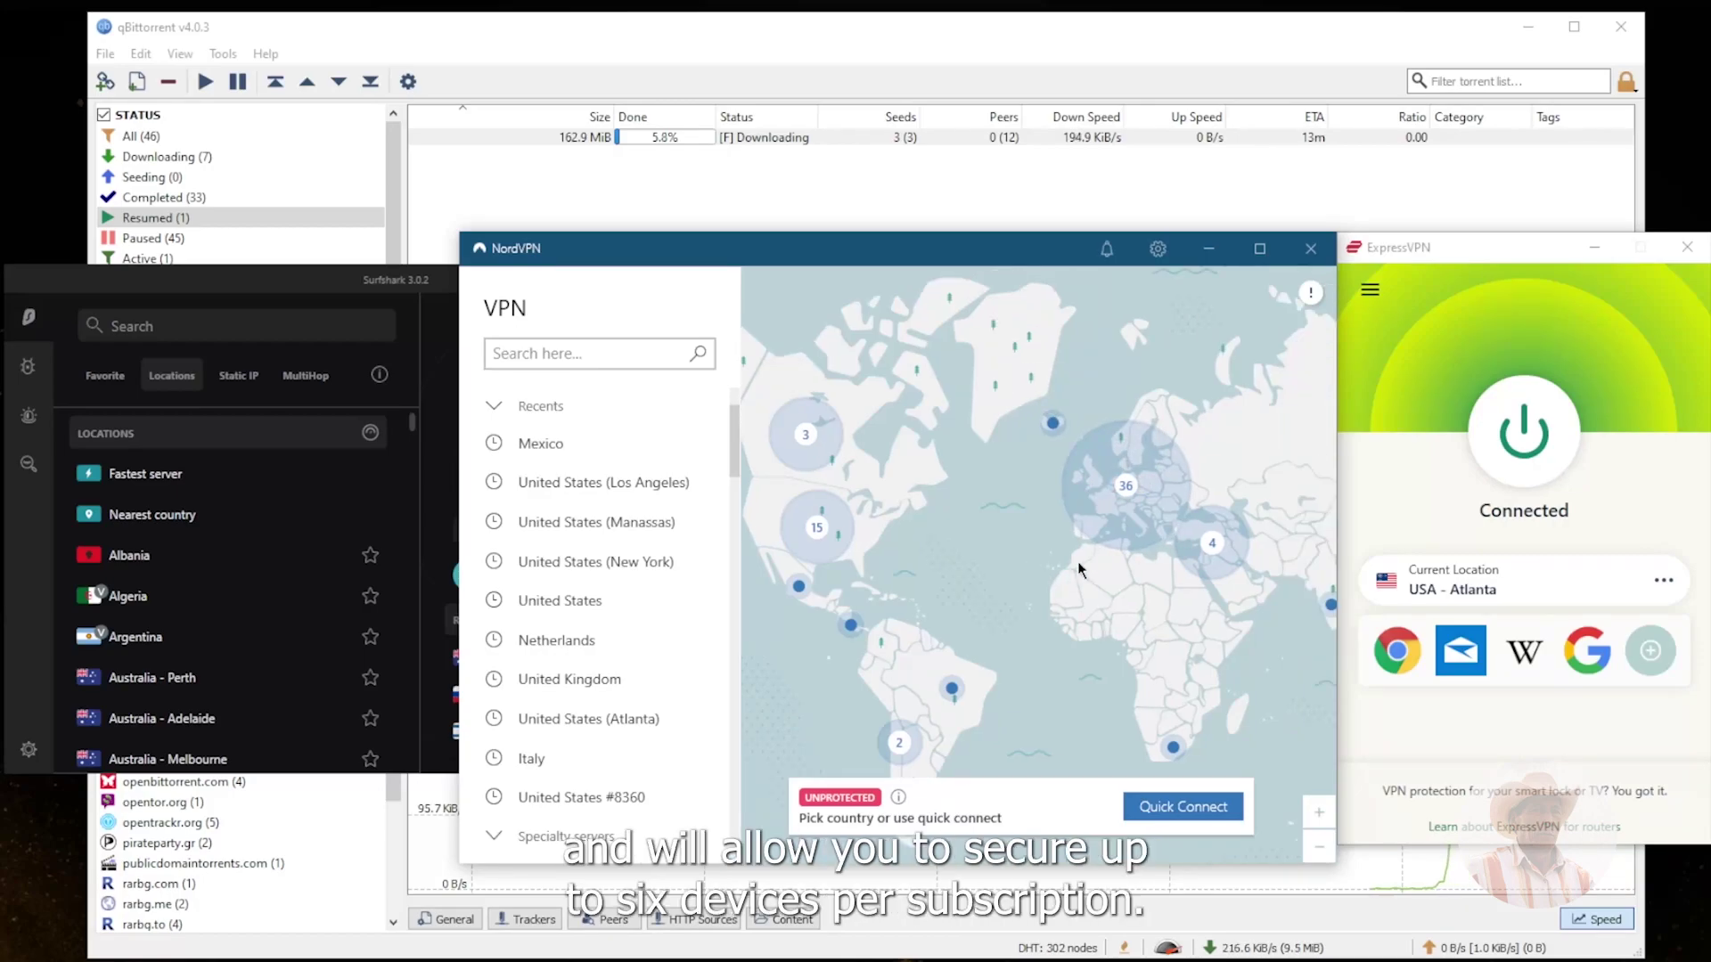
pyautogui.click(401, 285)
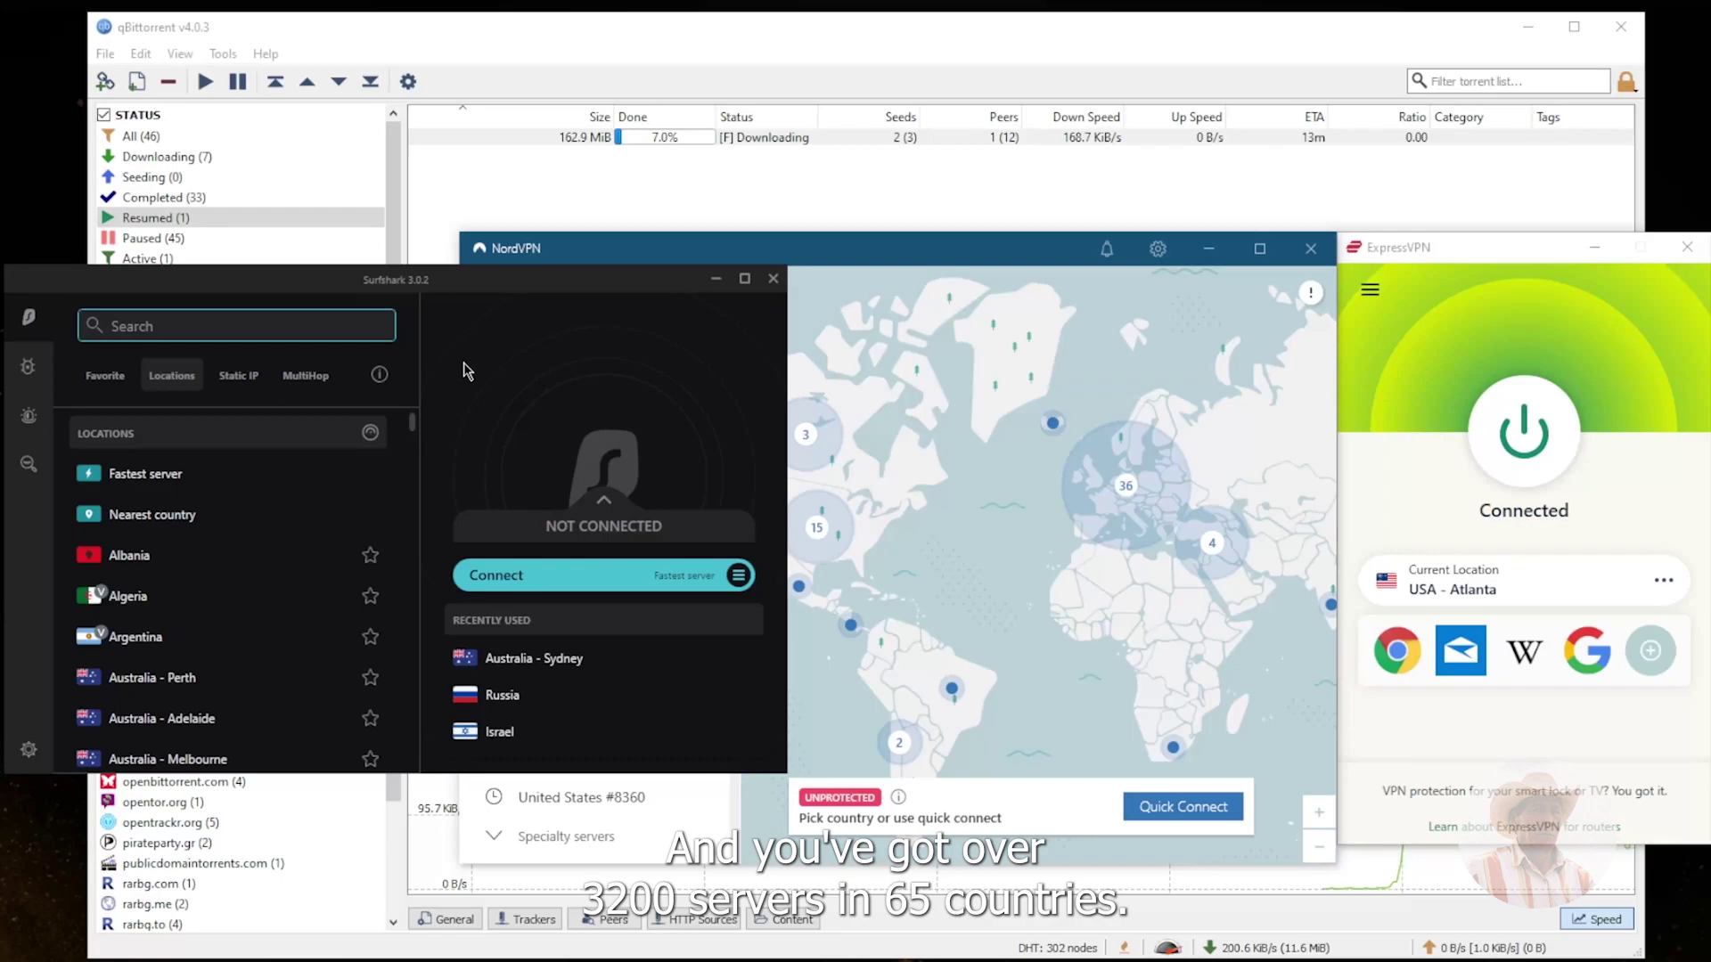
# - Browse NordVPN's Auto-connect, Kill Switch, Split tunneling and Advanced settings pages
pyautogui.click(918, 257)
pyautogui.click(1157, 249)
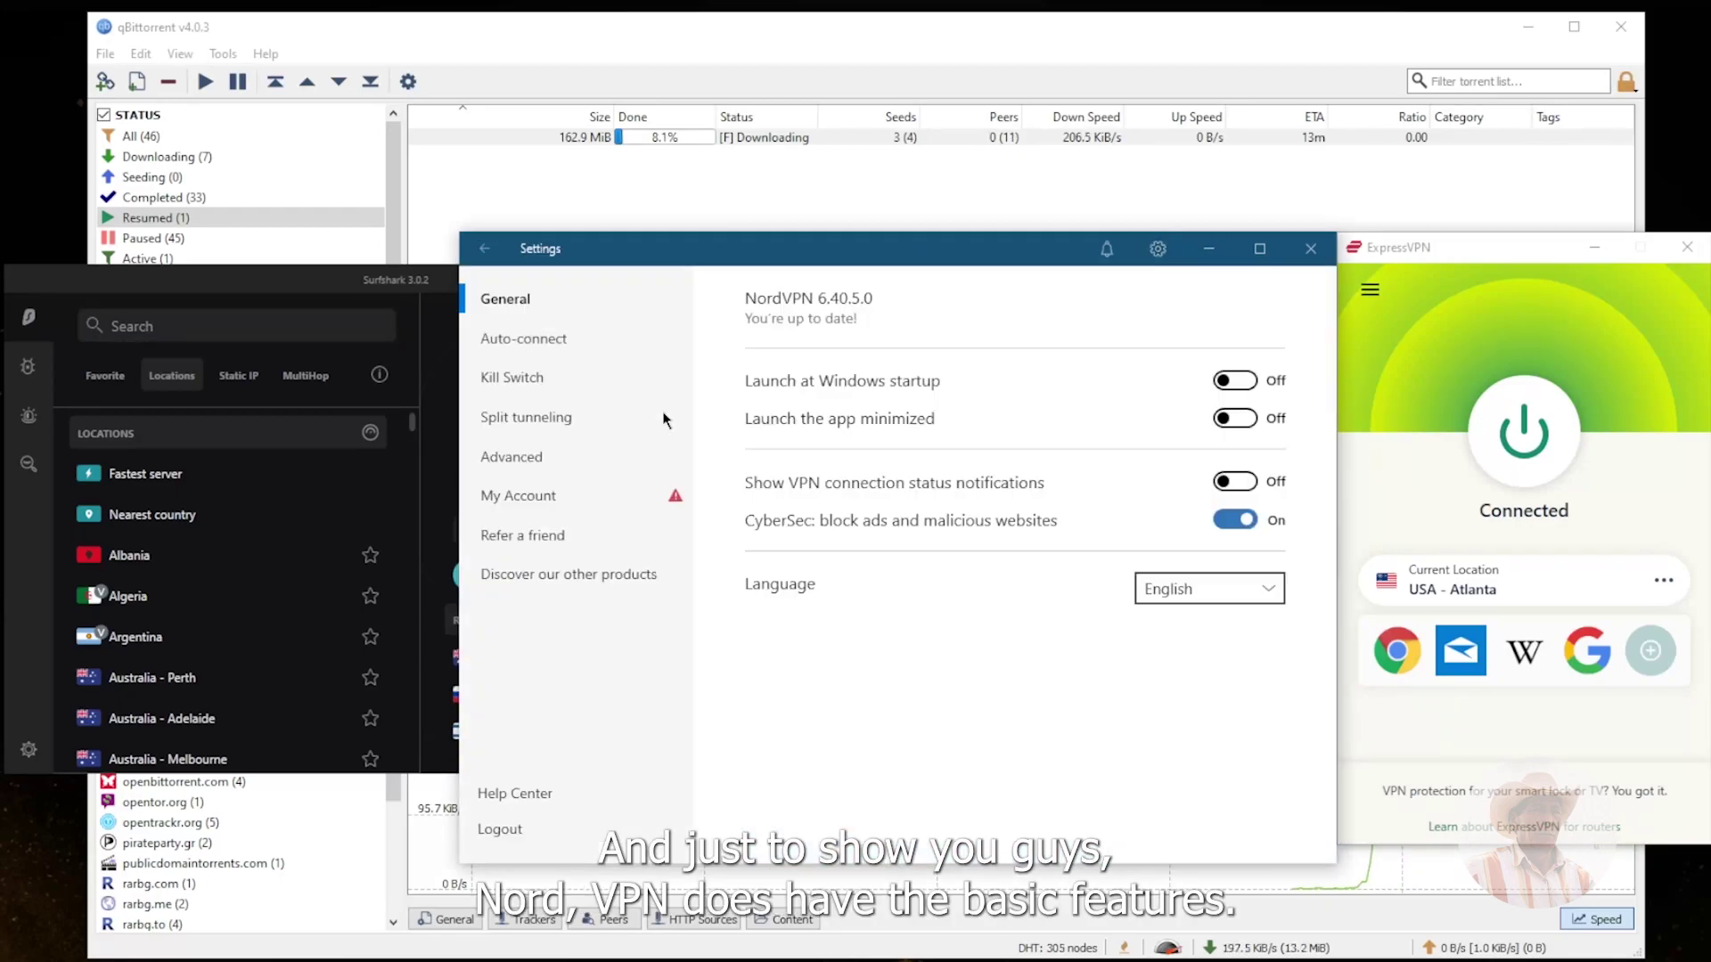
pyautogui.click(527, 350)
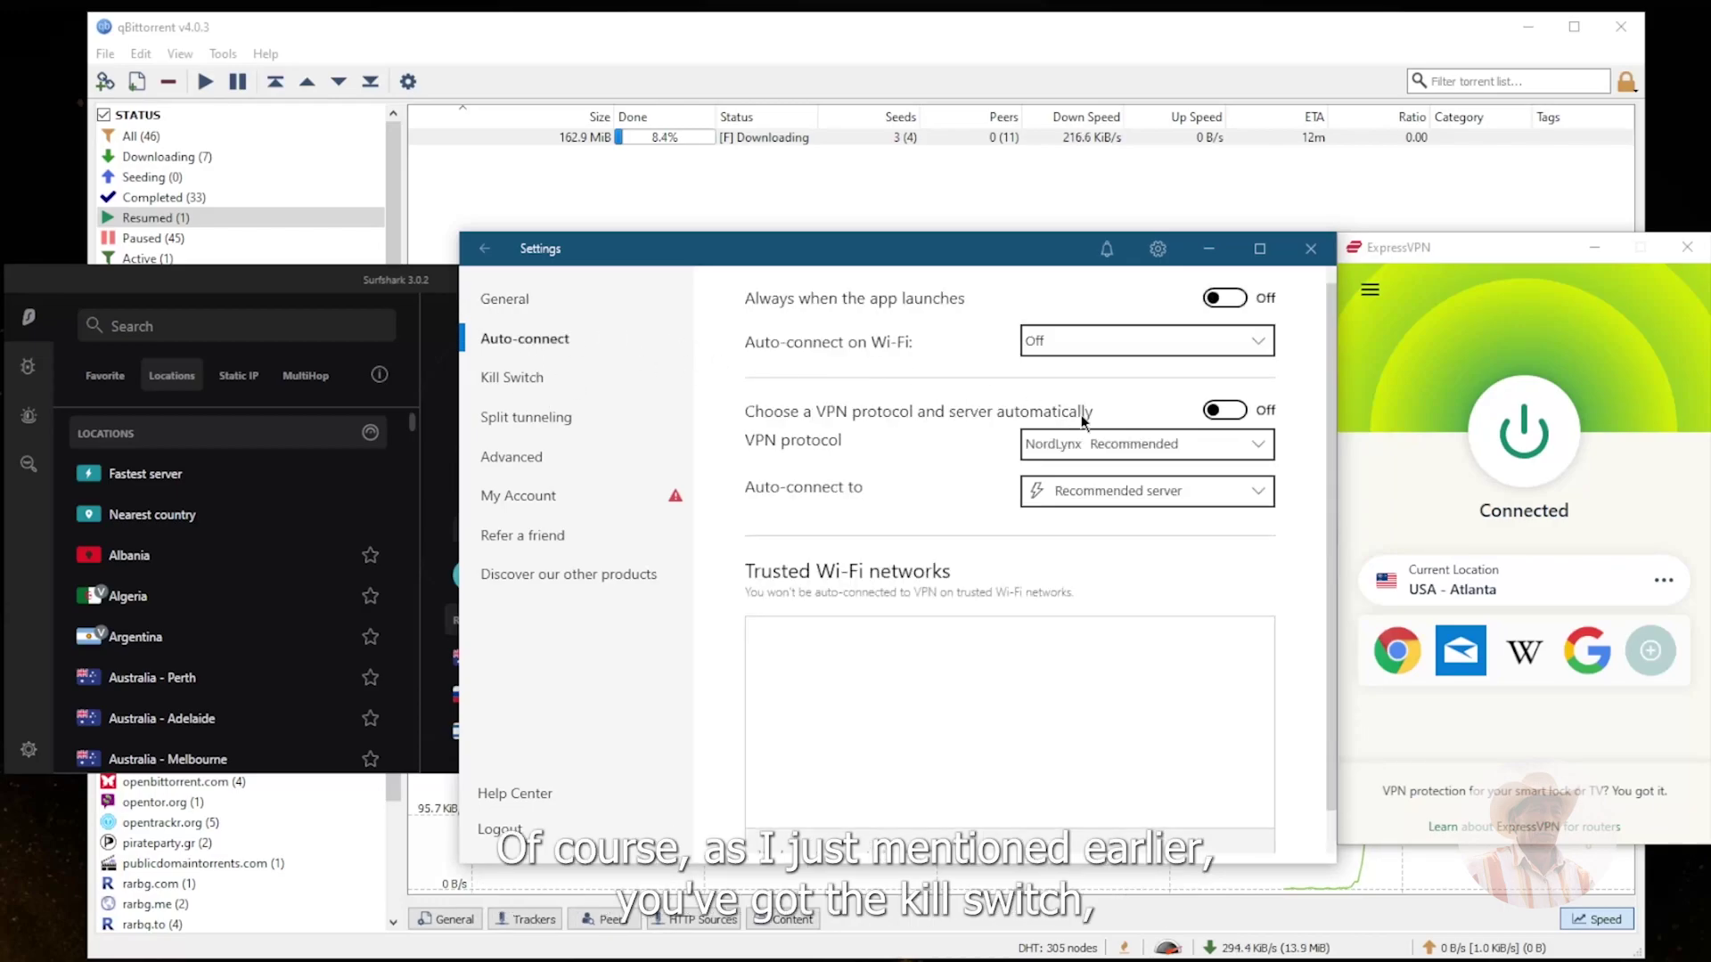
pyautogui.click(513, 382)
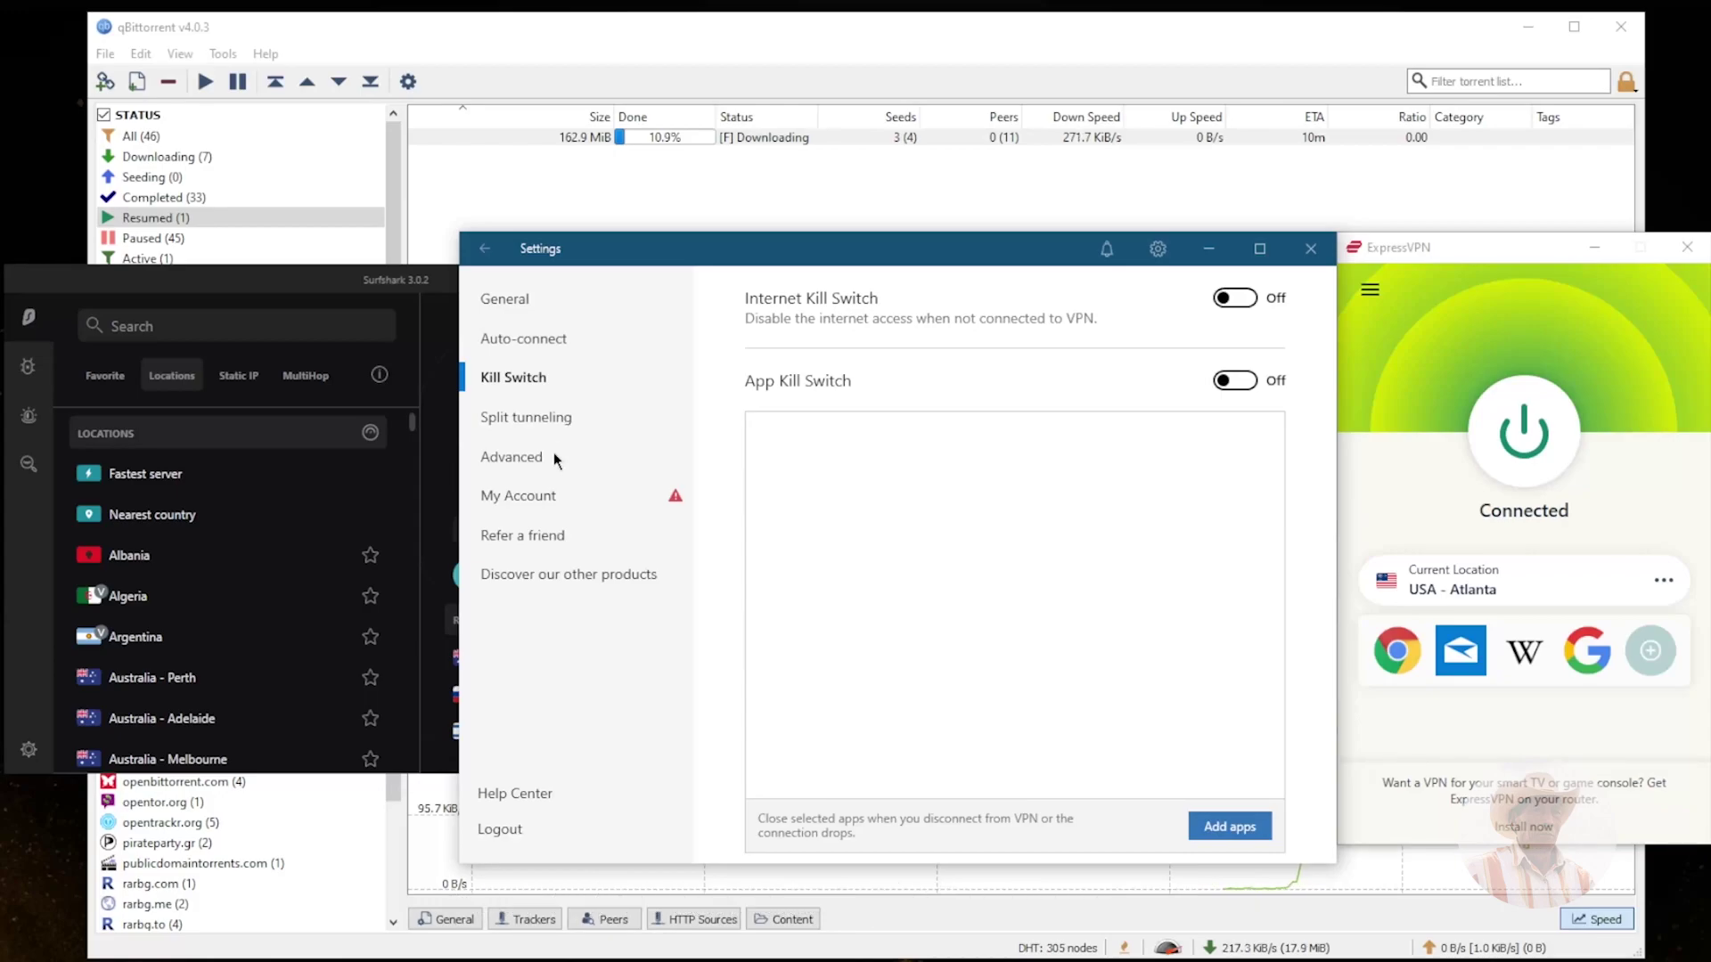
pyautogui.click(554, 427)
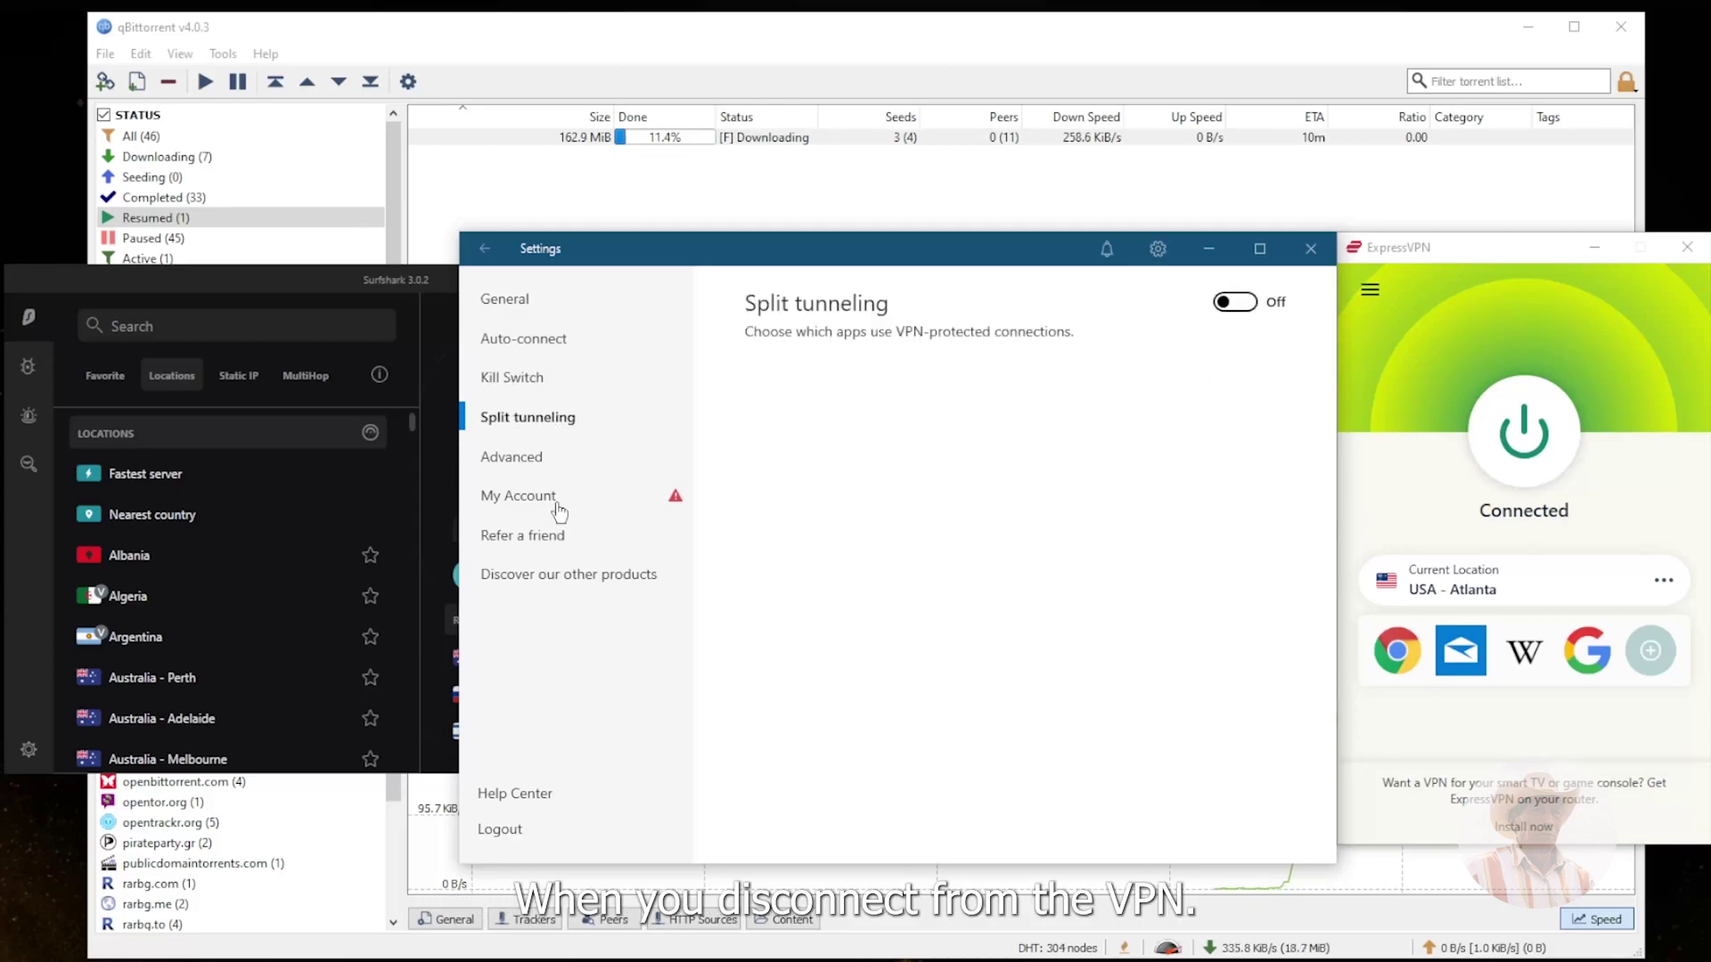
pyautogui.click(526, 463)
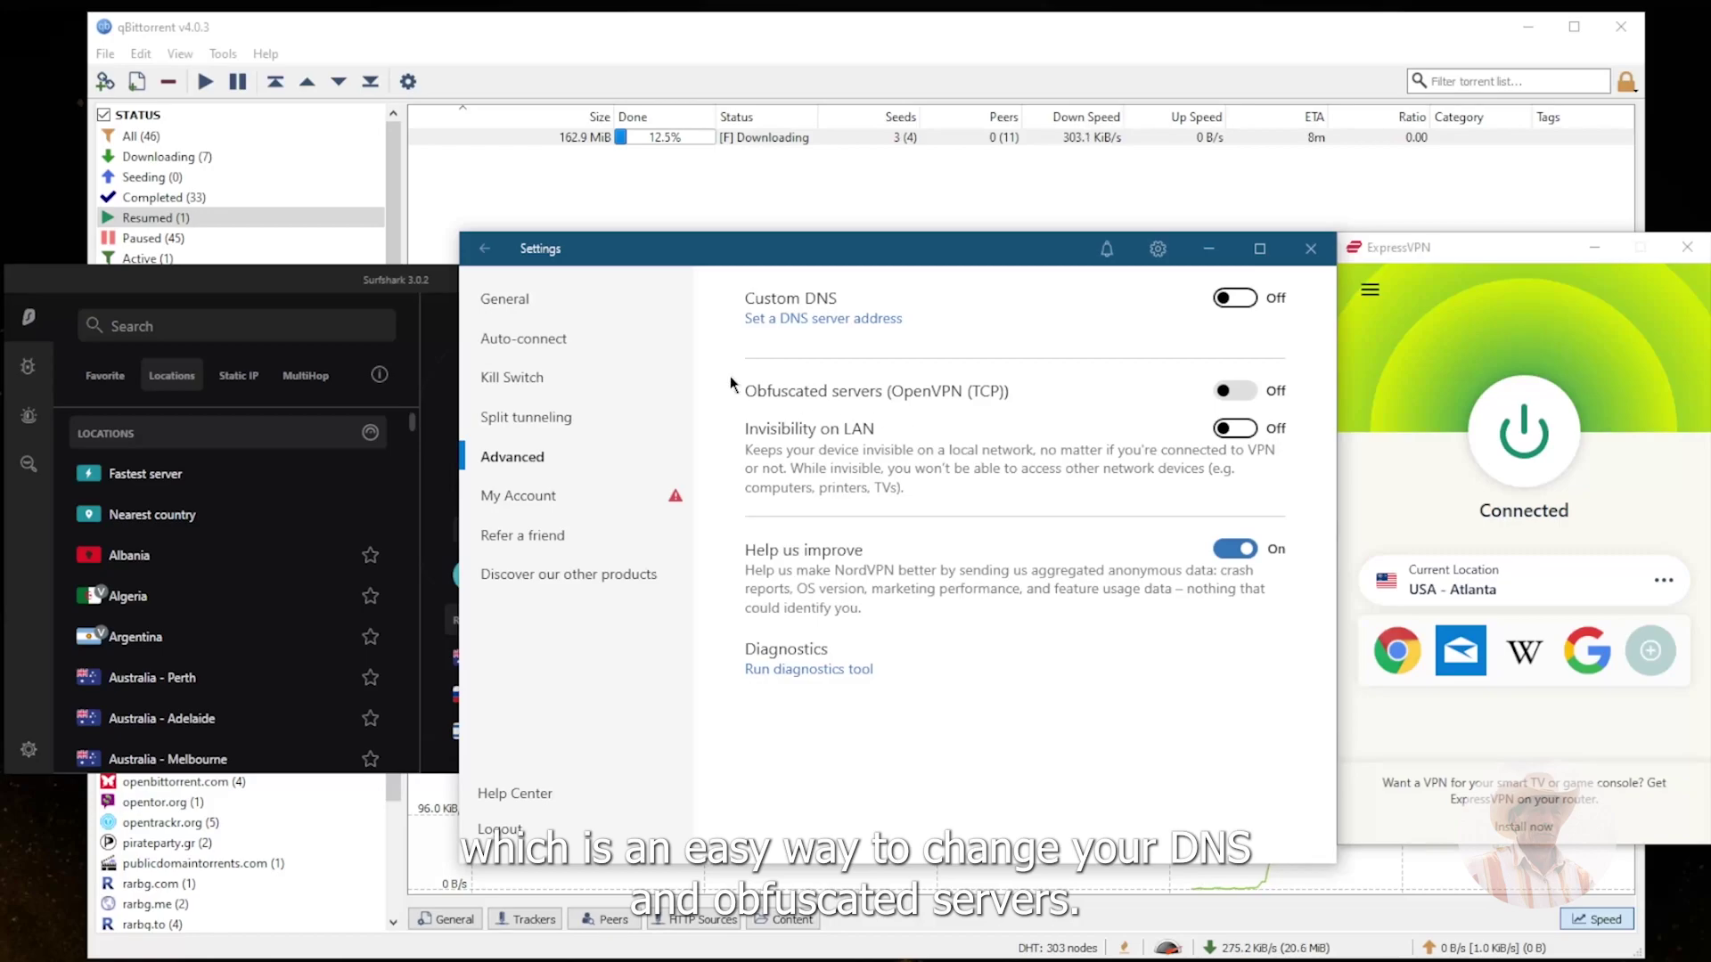
# - Set NordVPN's auto-connect protocol to OpenVPN (UDP), then scroll to the Dedicated IP and Double VPN servers
pyautogui.click(484, 250)
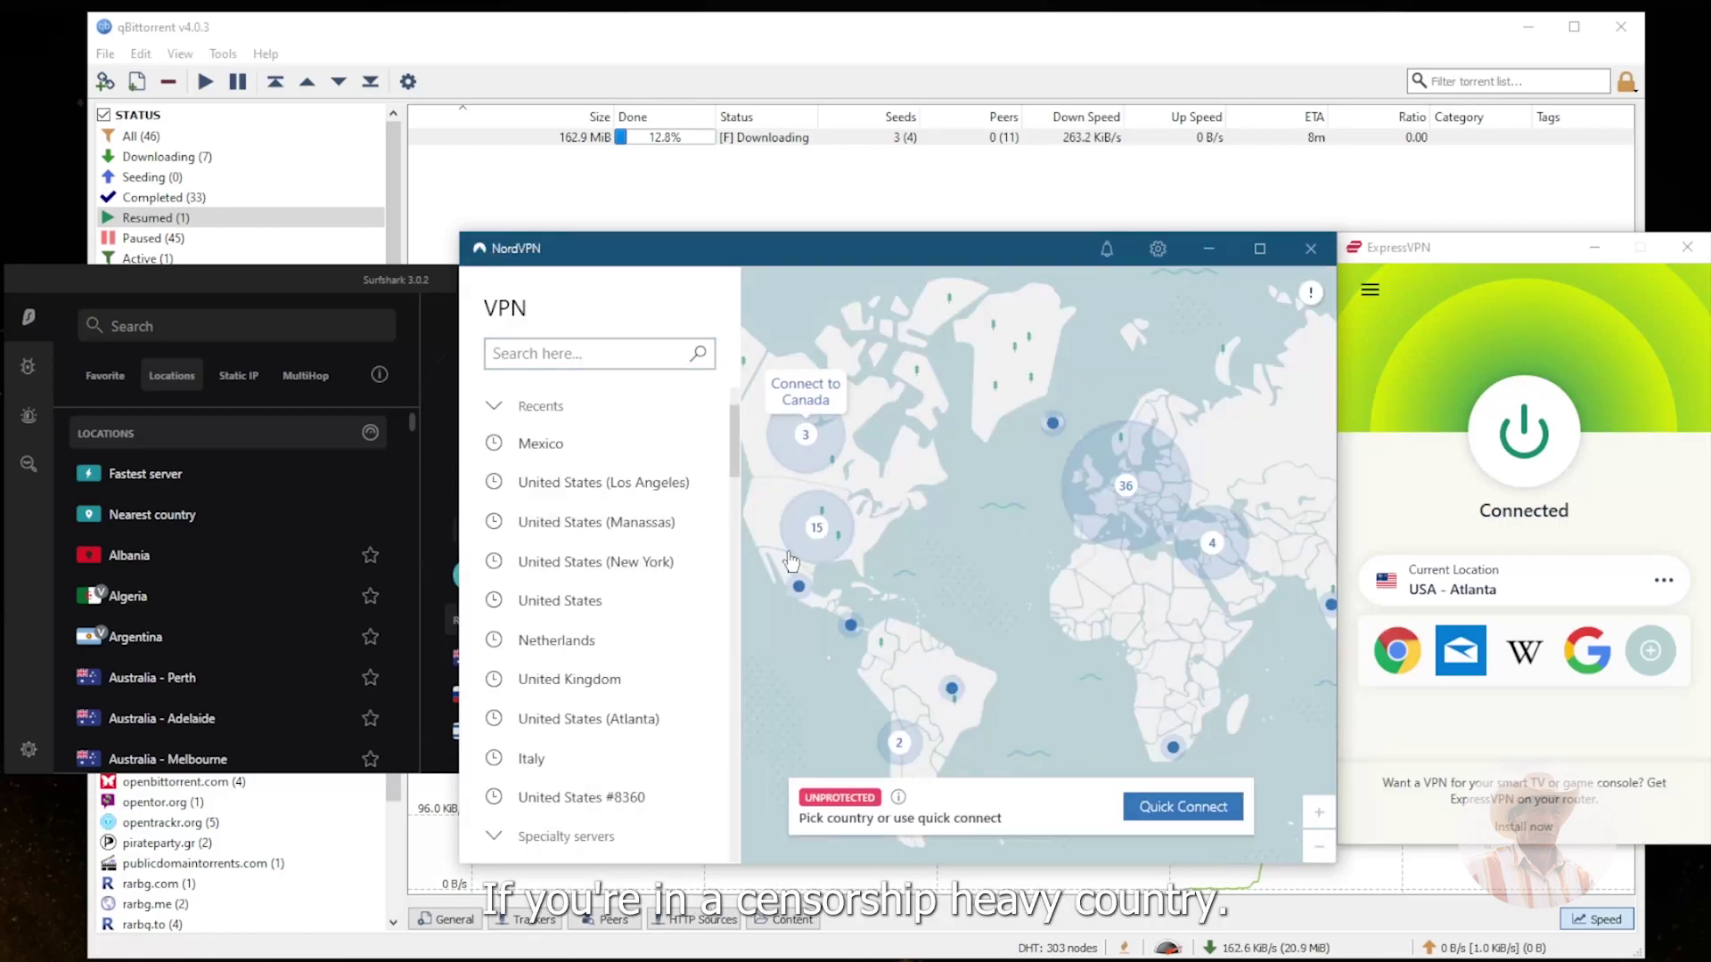
pyautogui.scroll(-3, 626, 615)
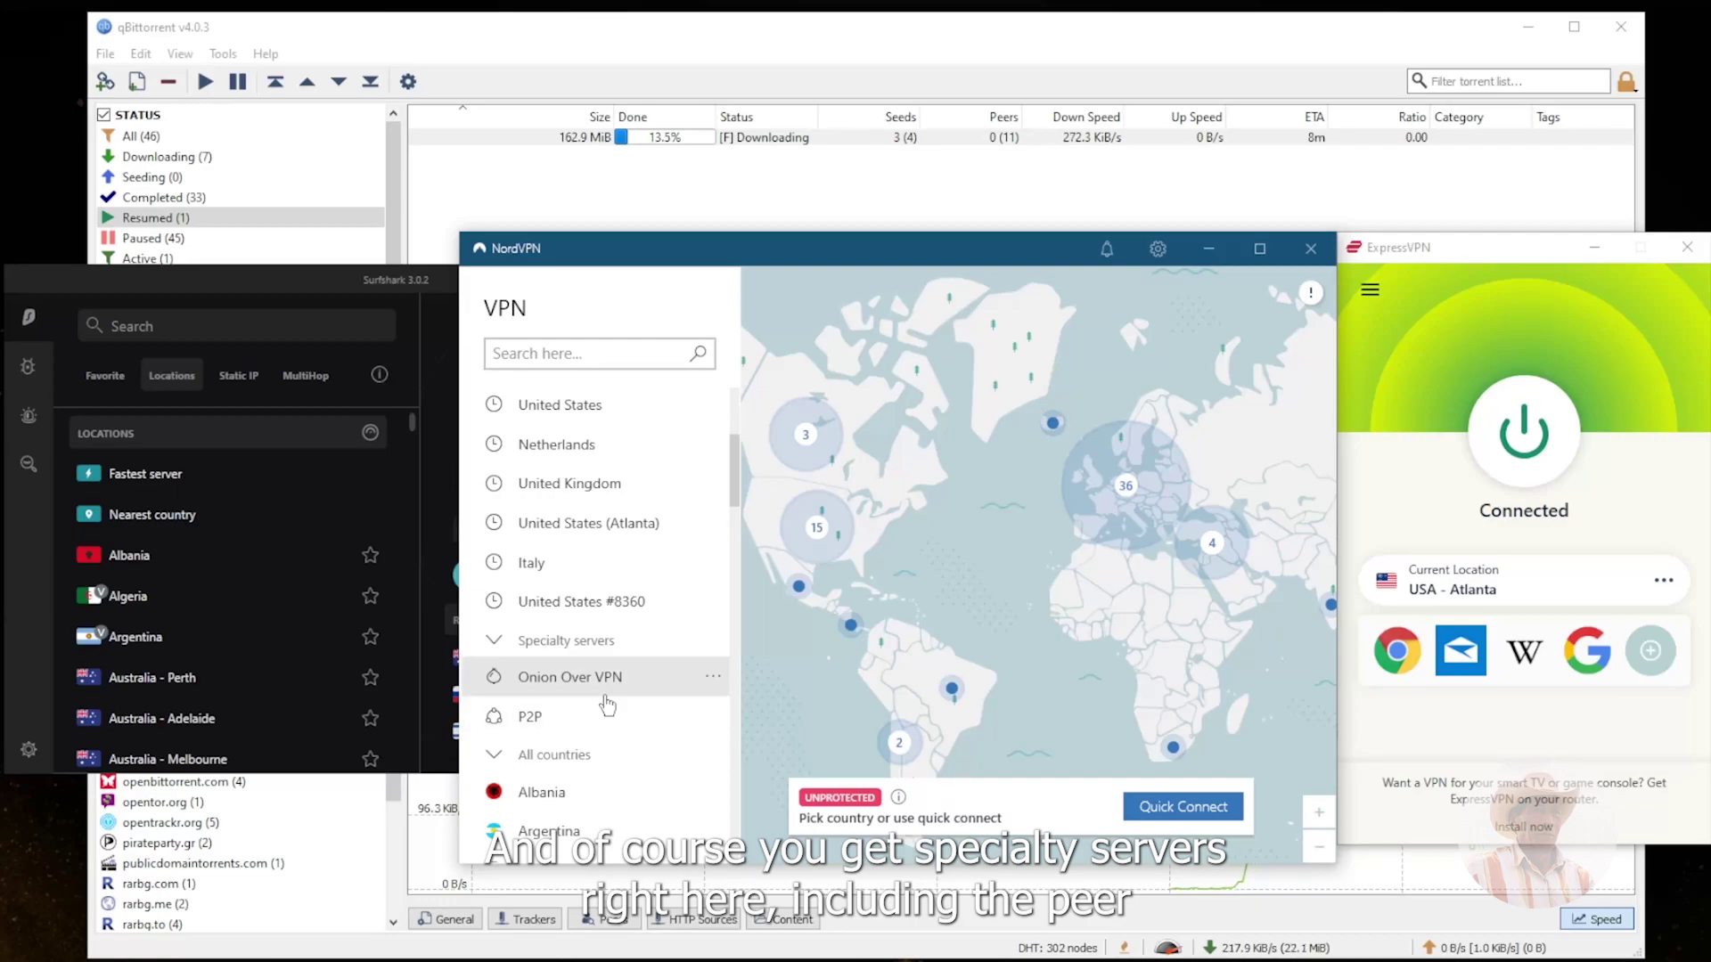
pyautogui.click(1158, 249)
pyautogui.click(508, 344)
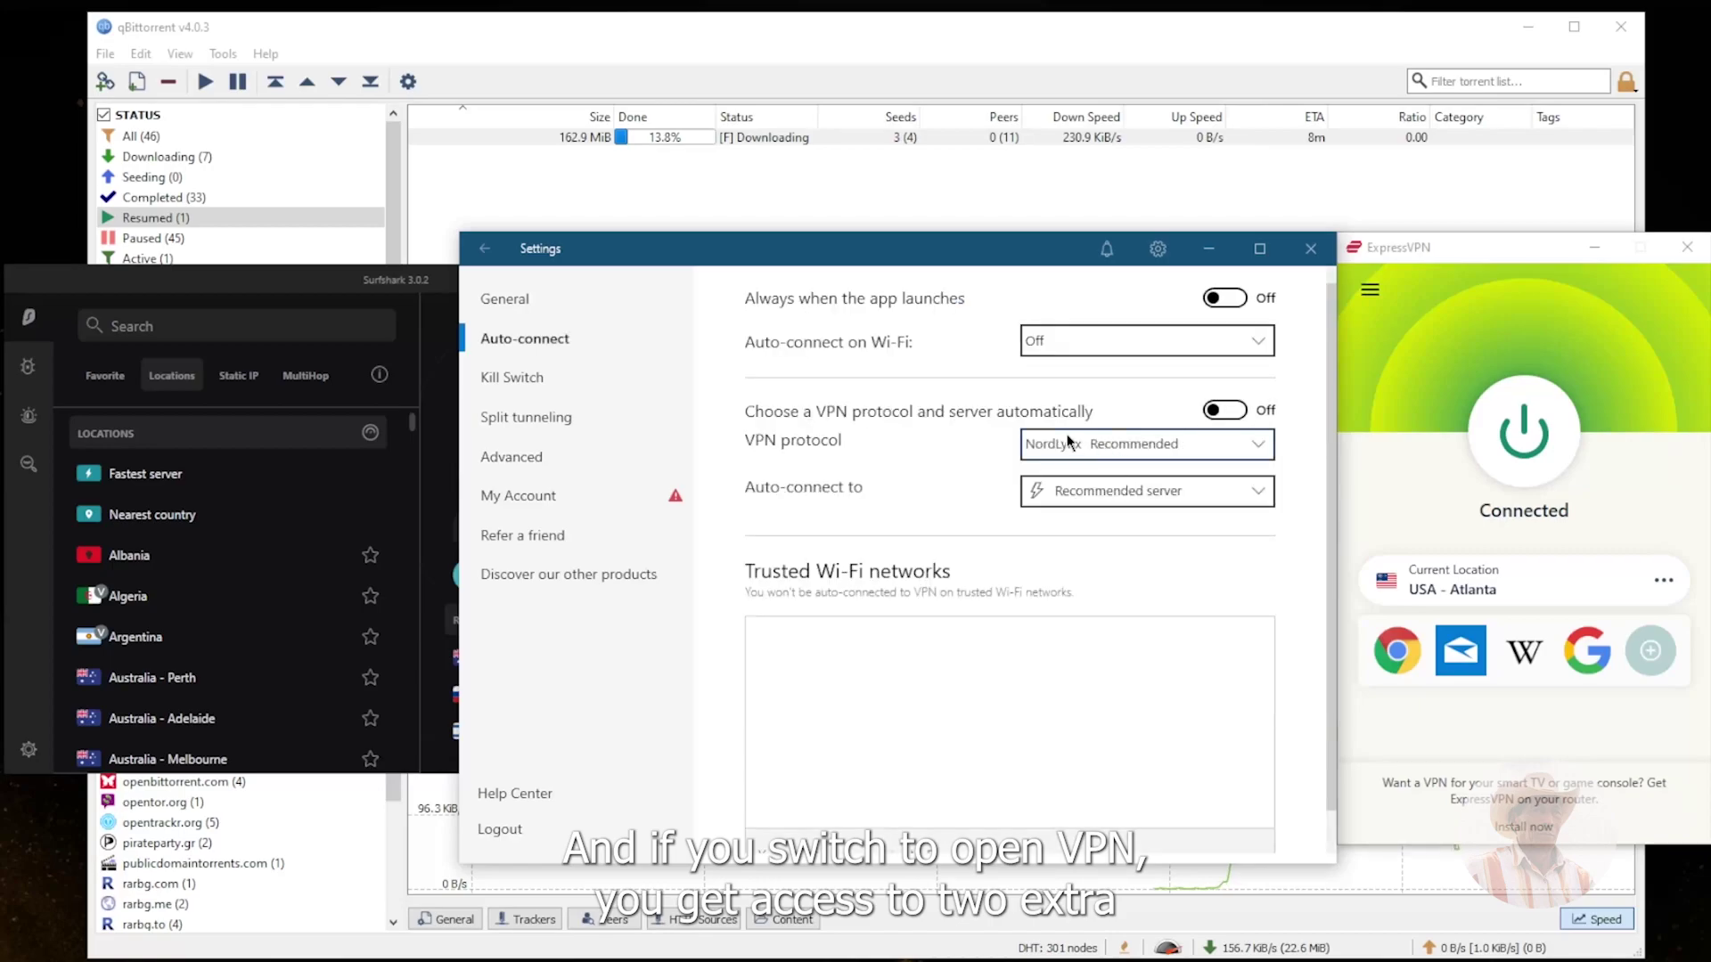
pyautogui.click(1136, 443)
pyautogui.click(1105, 508)
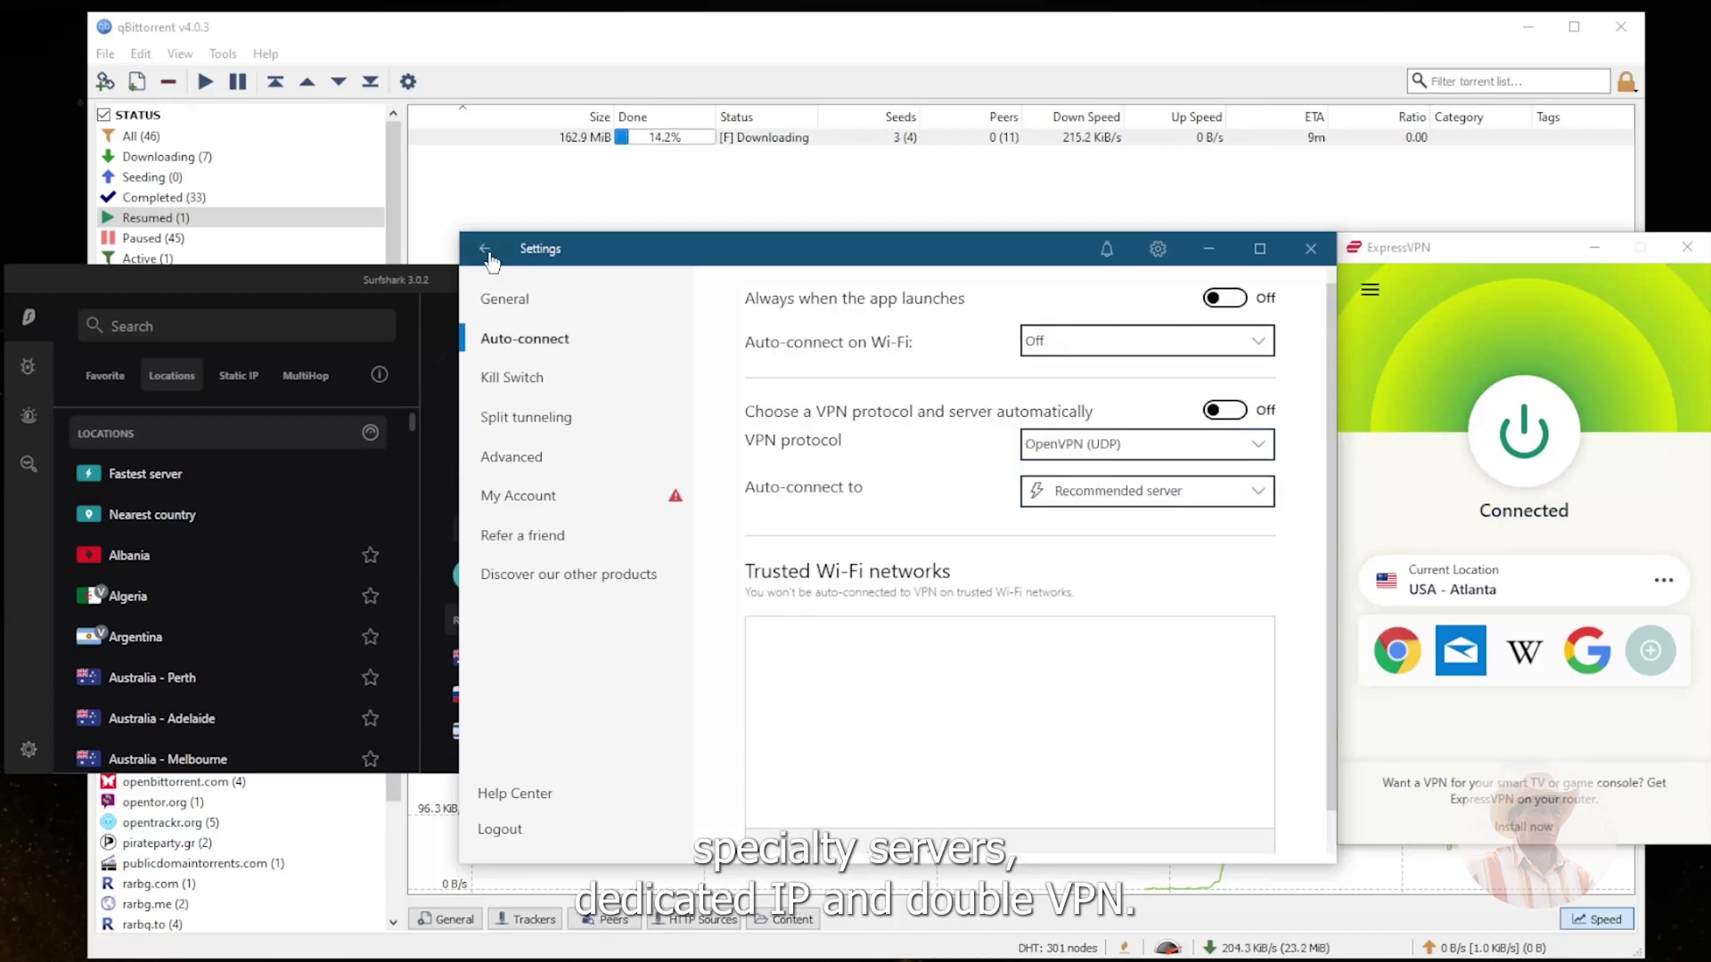
pyautogui.click(484, 250)
pyautogui.scroll(-3, 628, 745)
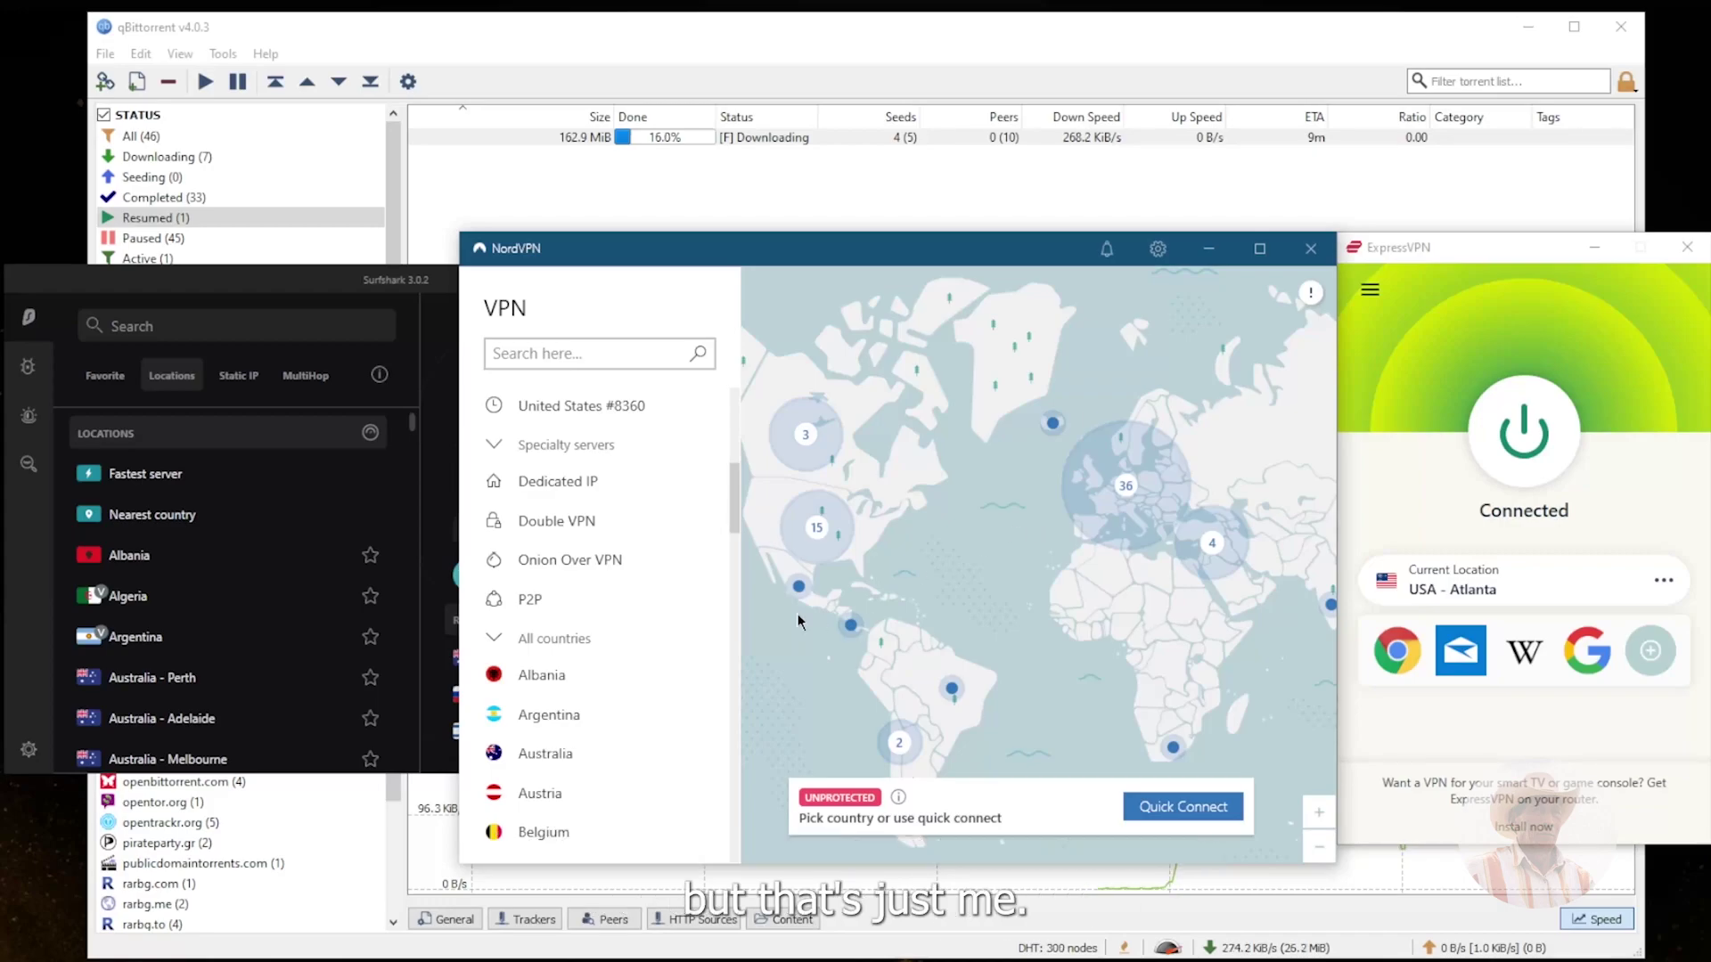
# - Check Surfshark's Static IP servers and NordVPN's Double VPN, ending on Surfshark's MultiHop routes
pyautogui.click(441, 303)
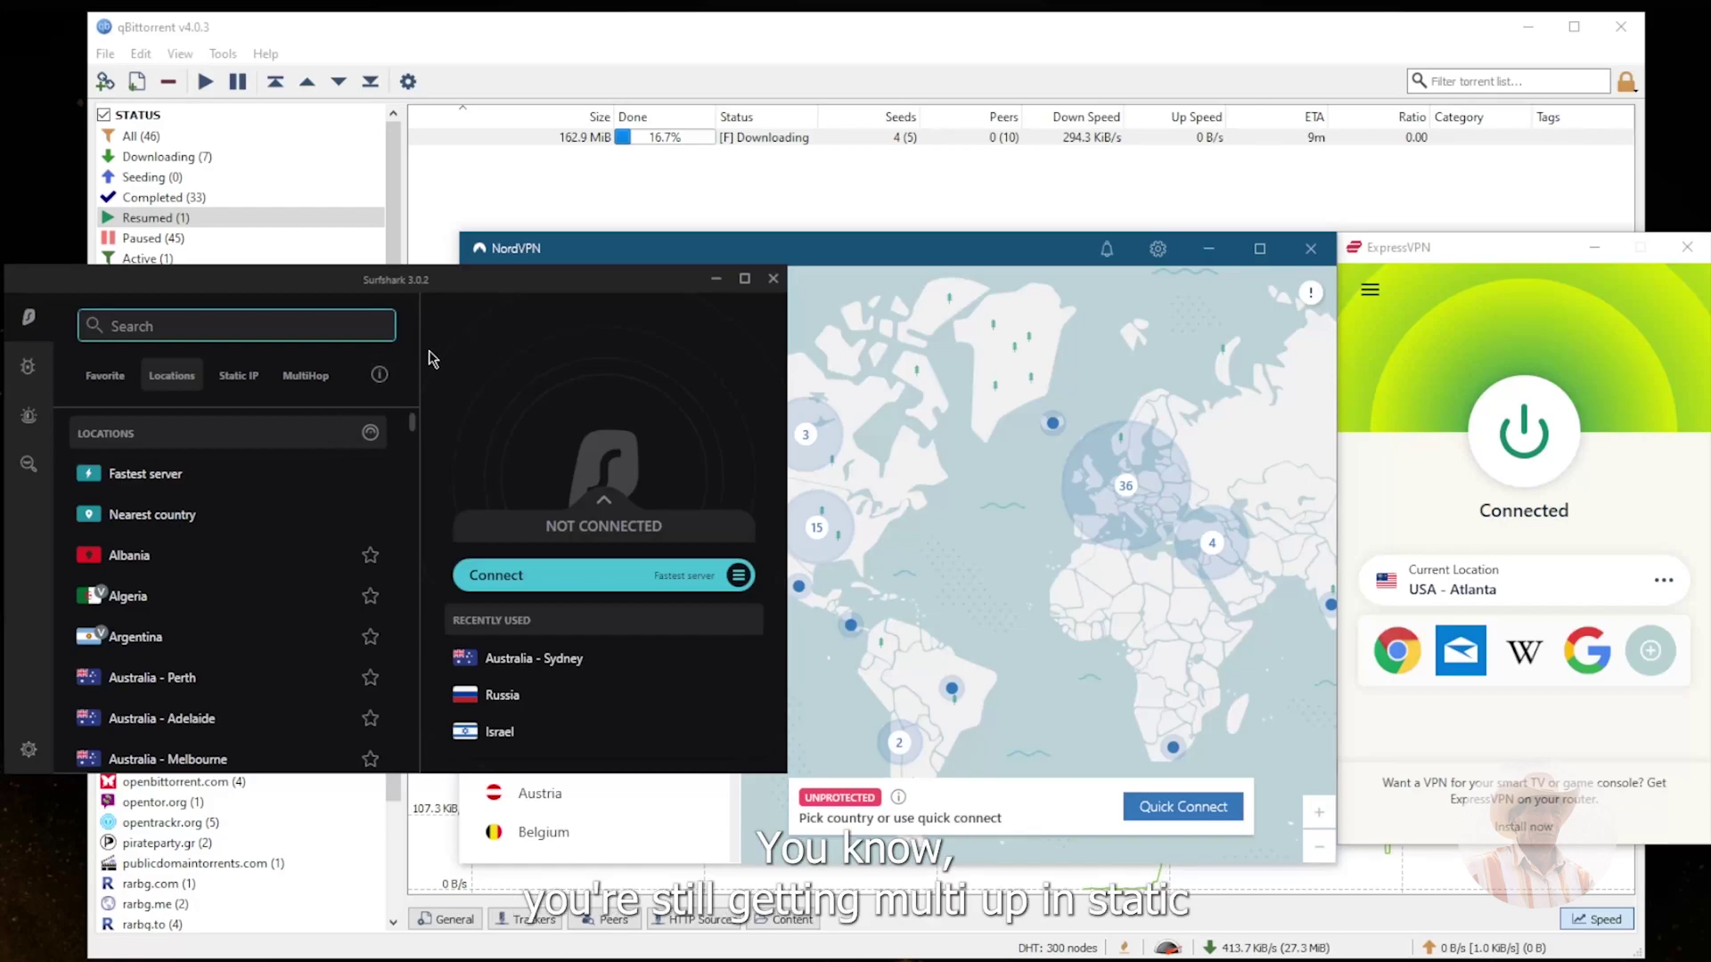
pyautogui.click(323, 381)
pyautogui.click(239, 377)
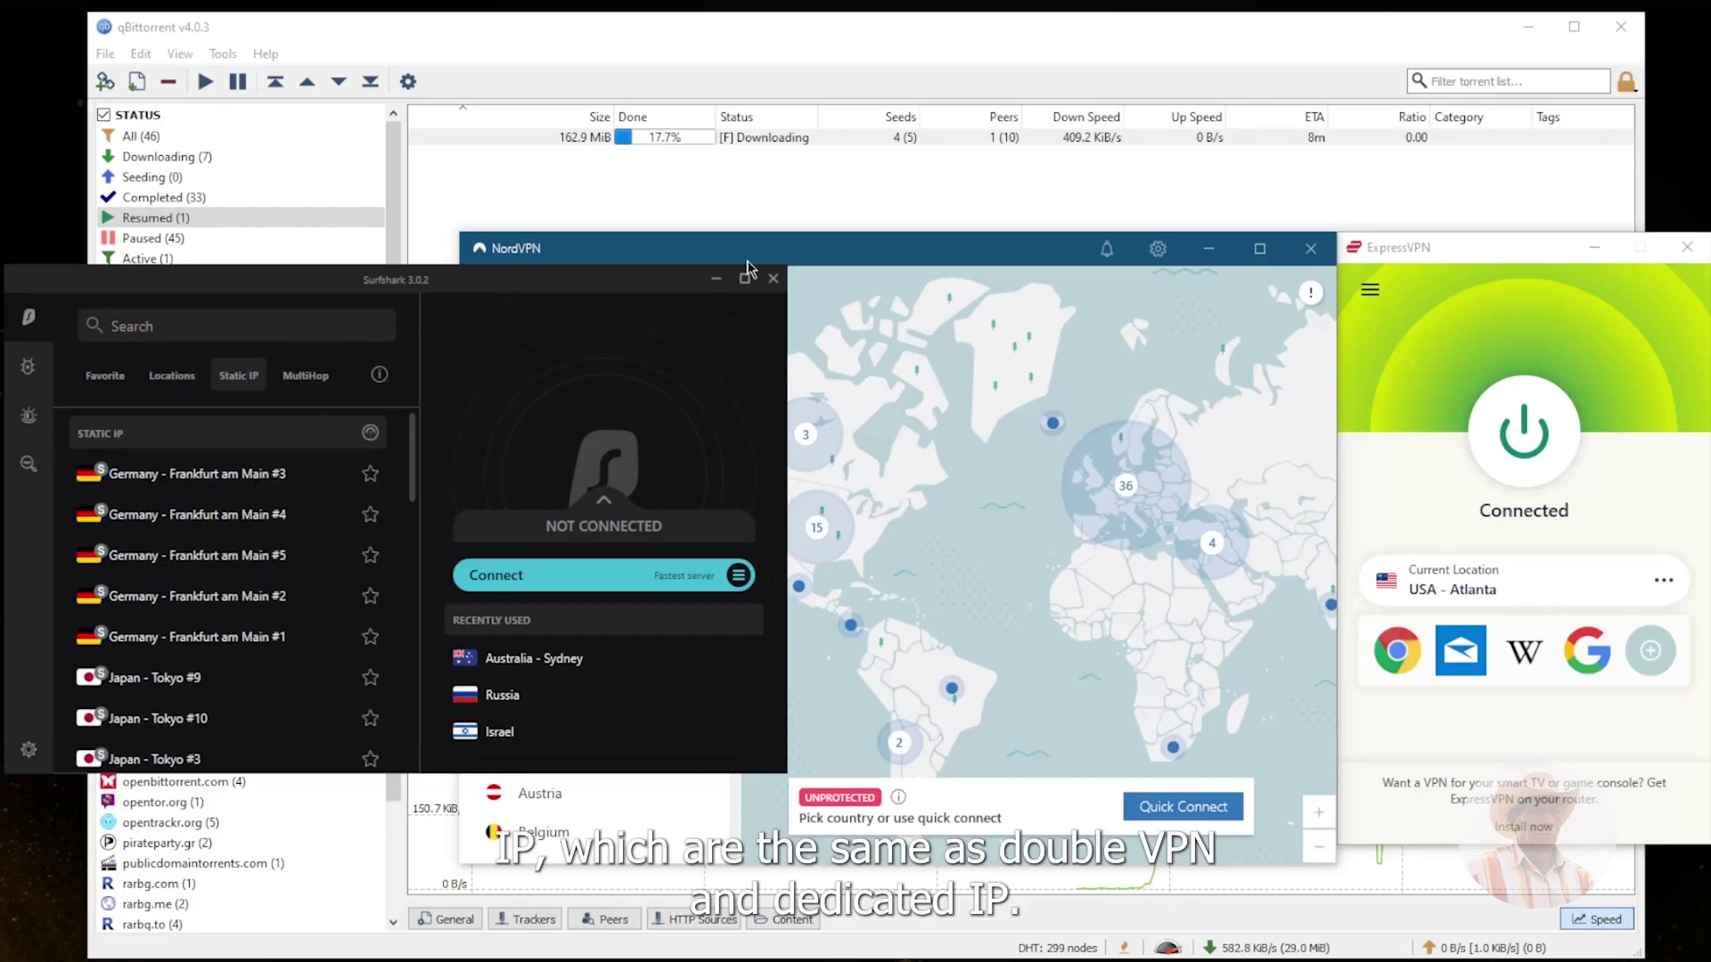
pyautogui.click(753, 260)
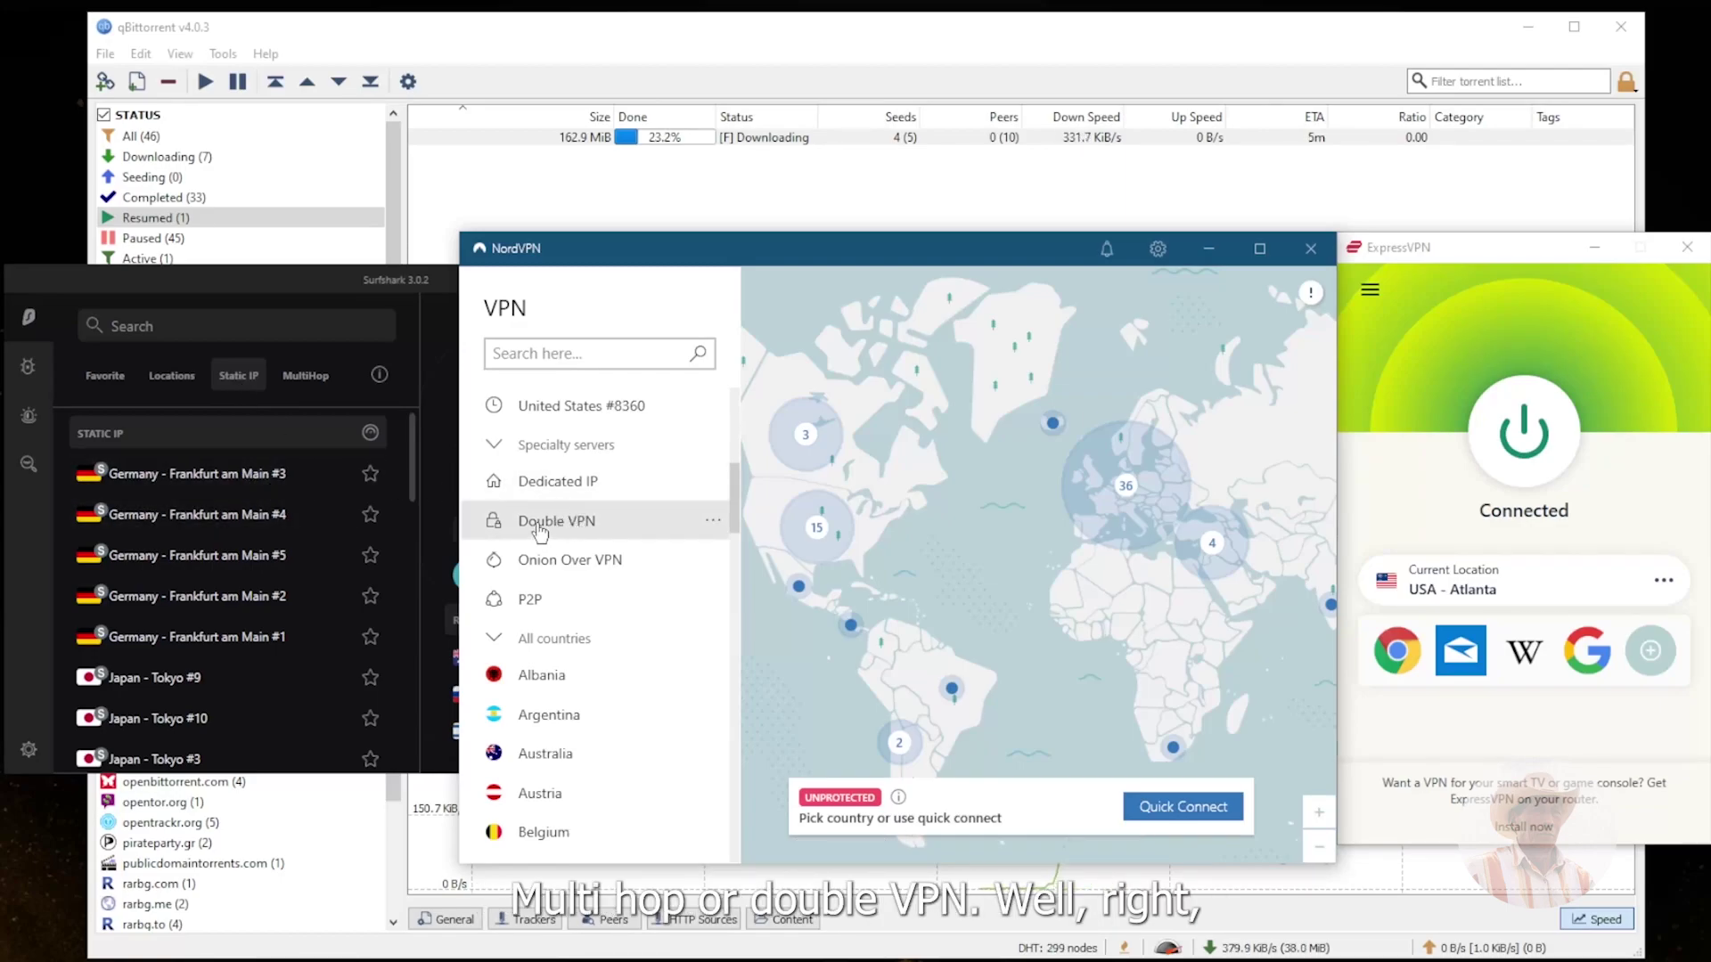
pyautogui.click(281, 373)
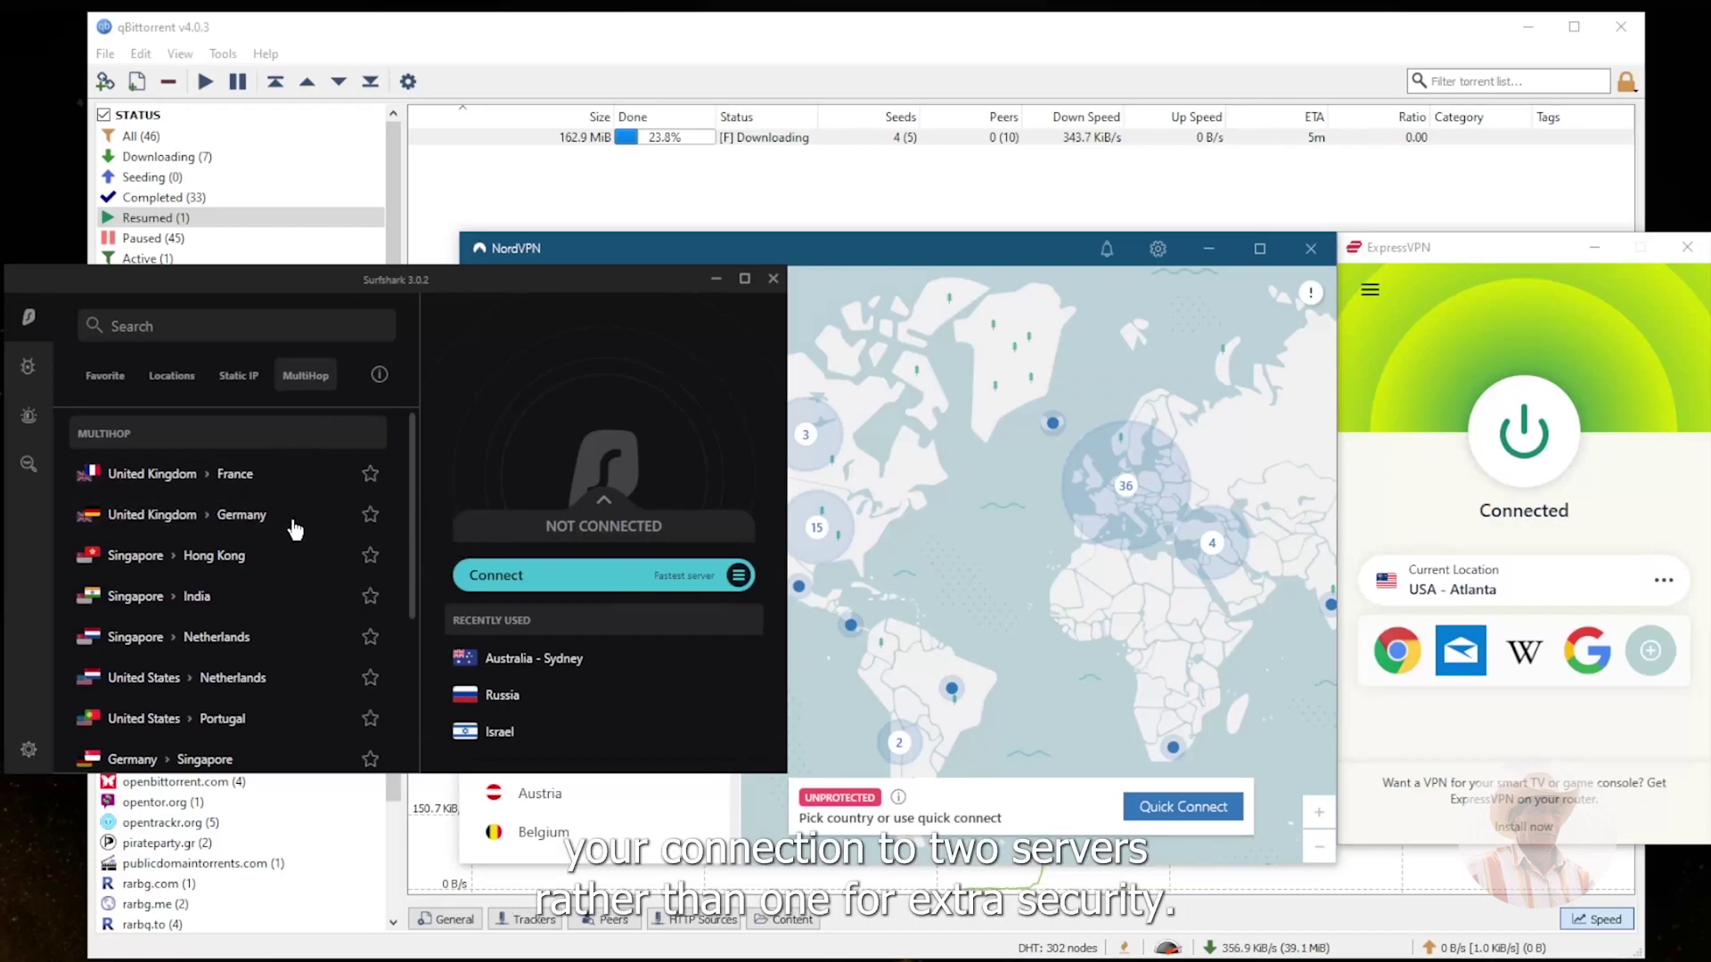
# - Review Surfshark's Connectivity settings and its Whitelister split-tunneling options
pyautogui.click(45, 752)
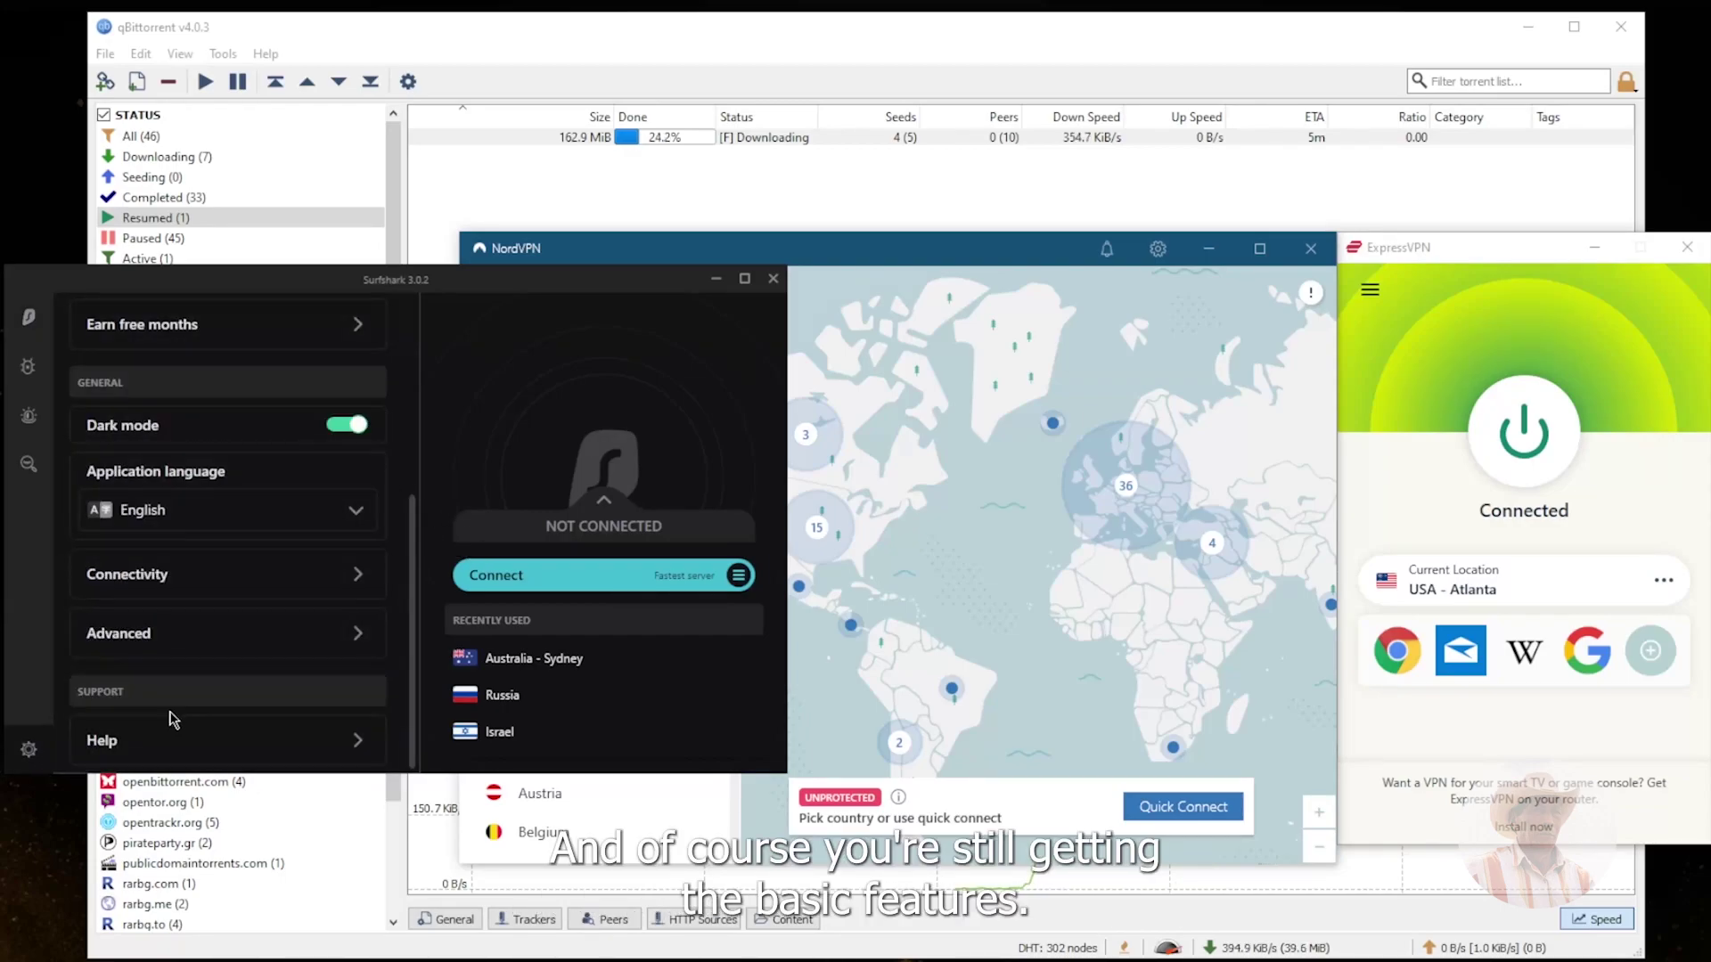
pyautogui.click(210, 565)
pyautogui.scroll(-1, 209, 499)
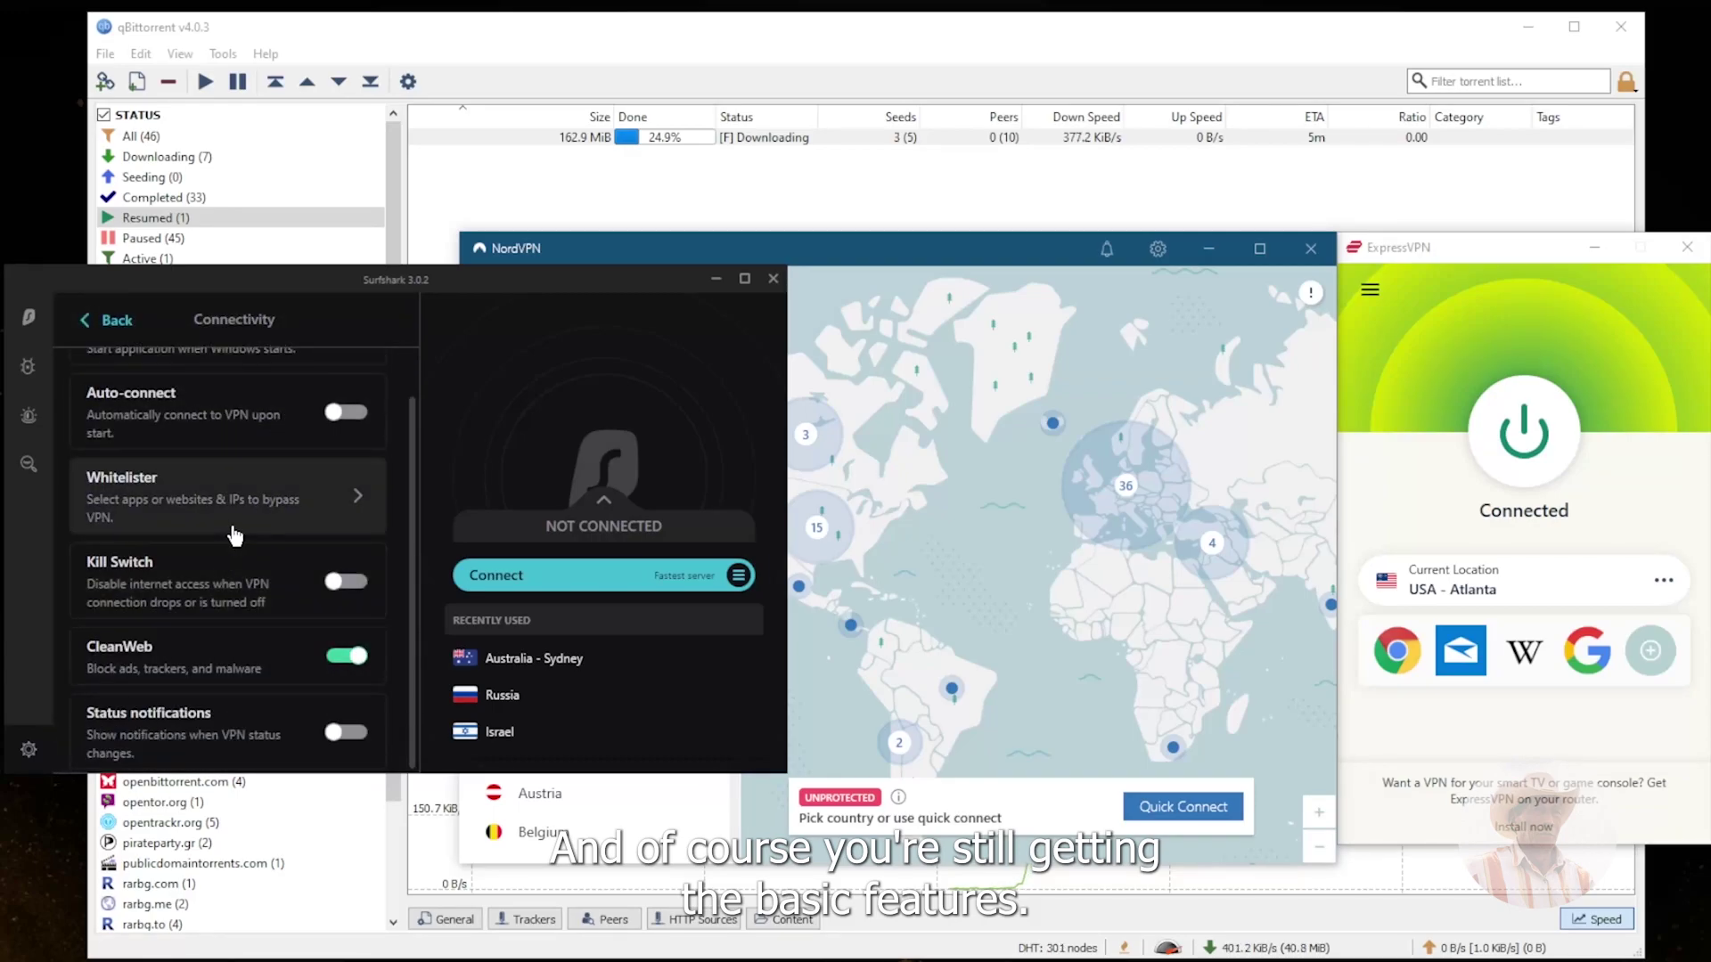
pyautogui.click(233, 504)
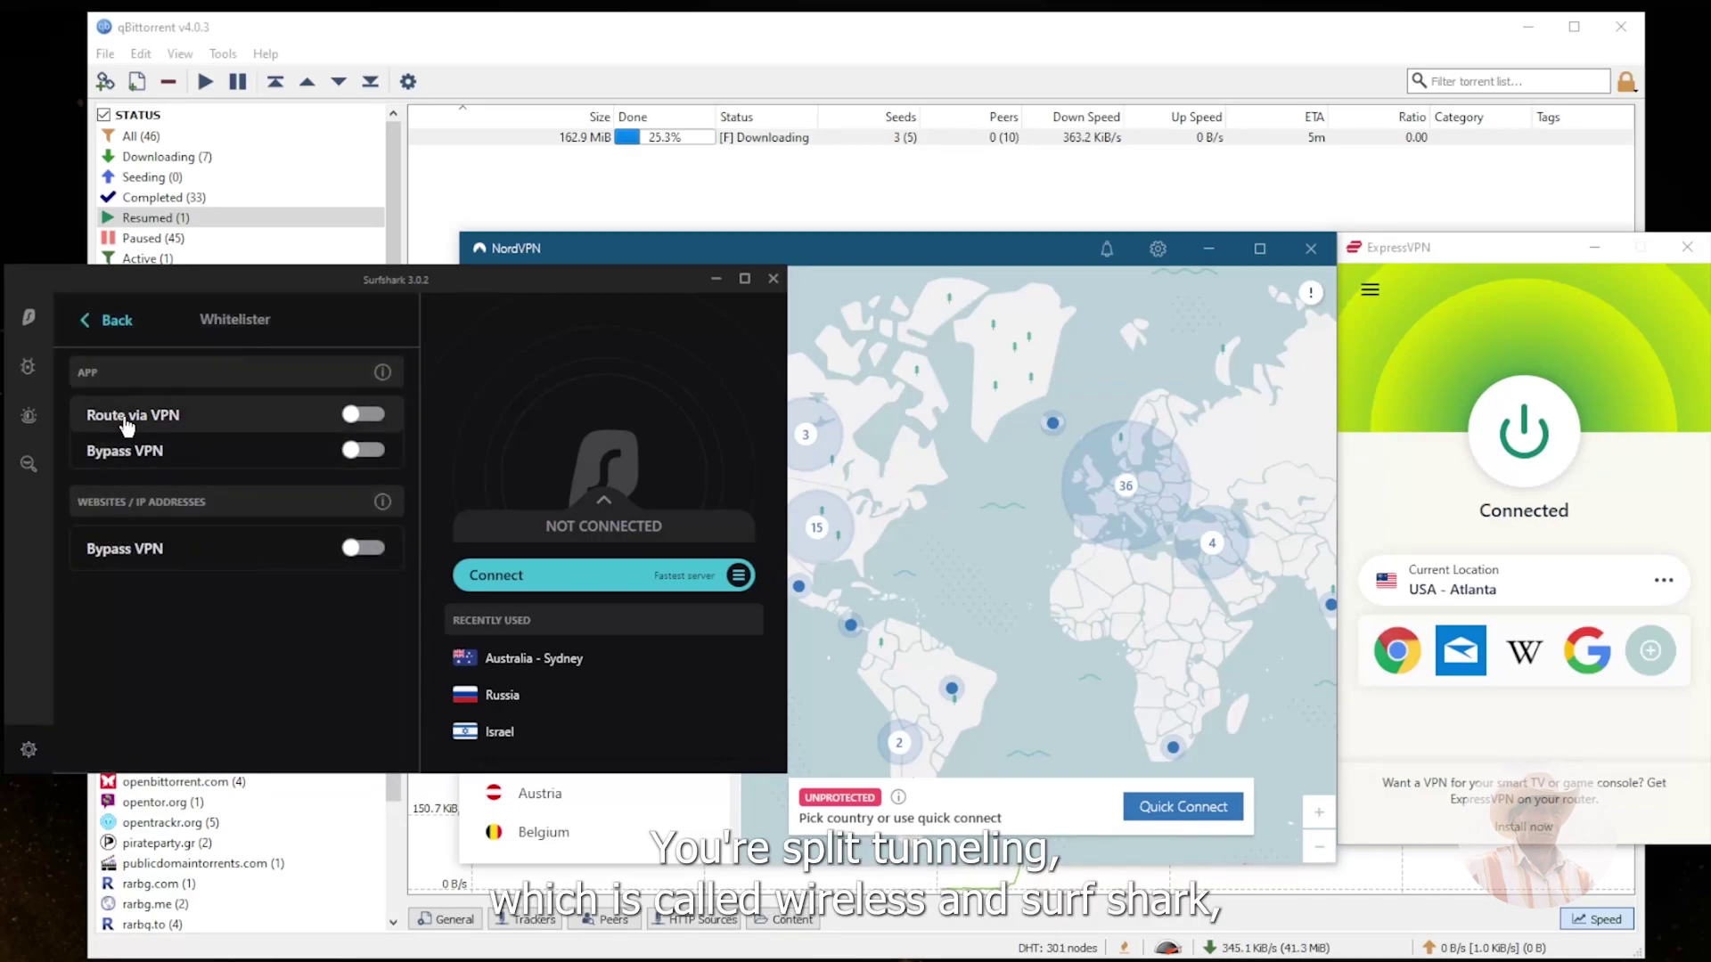
pyautogui.click(105, 320)
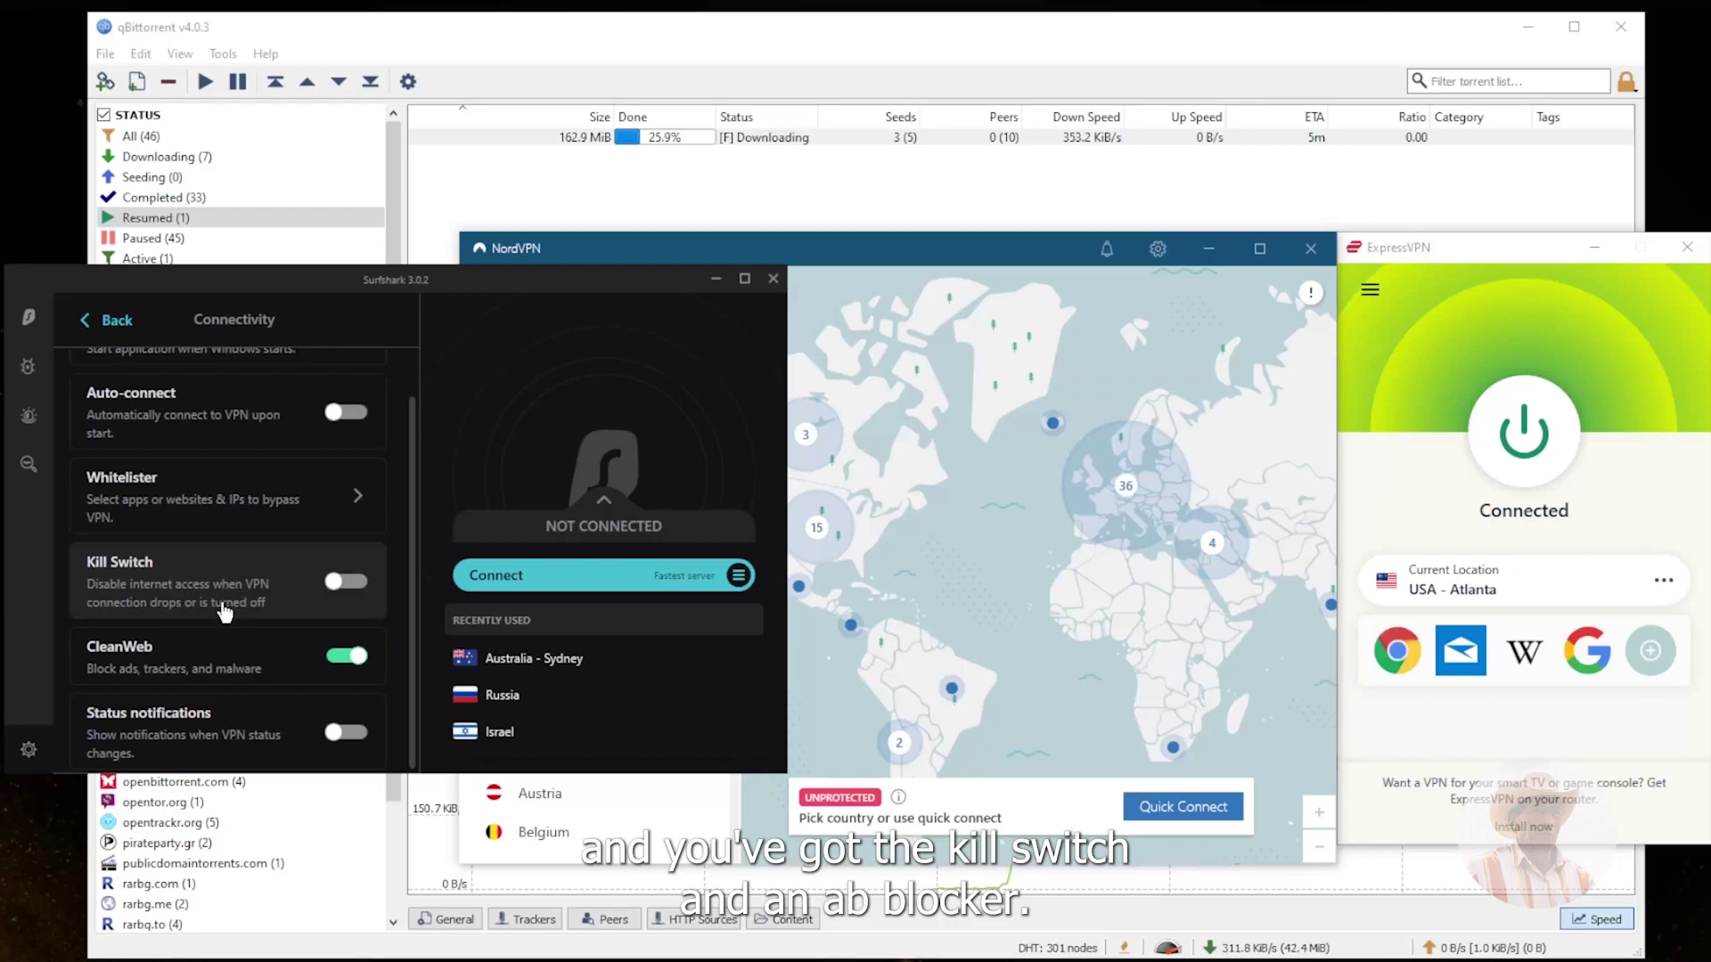
pyautogui.click(121, 321)
# - In Surfshark's Advanced settings, keep WireGuard as the VPN protocol
pyautogui.scroll(-5, 147, 571)
pyautogui.click(240, 629)
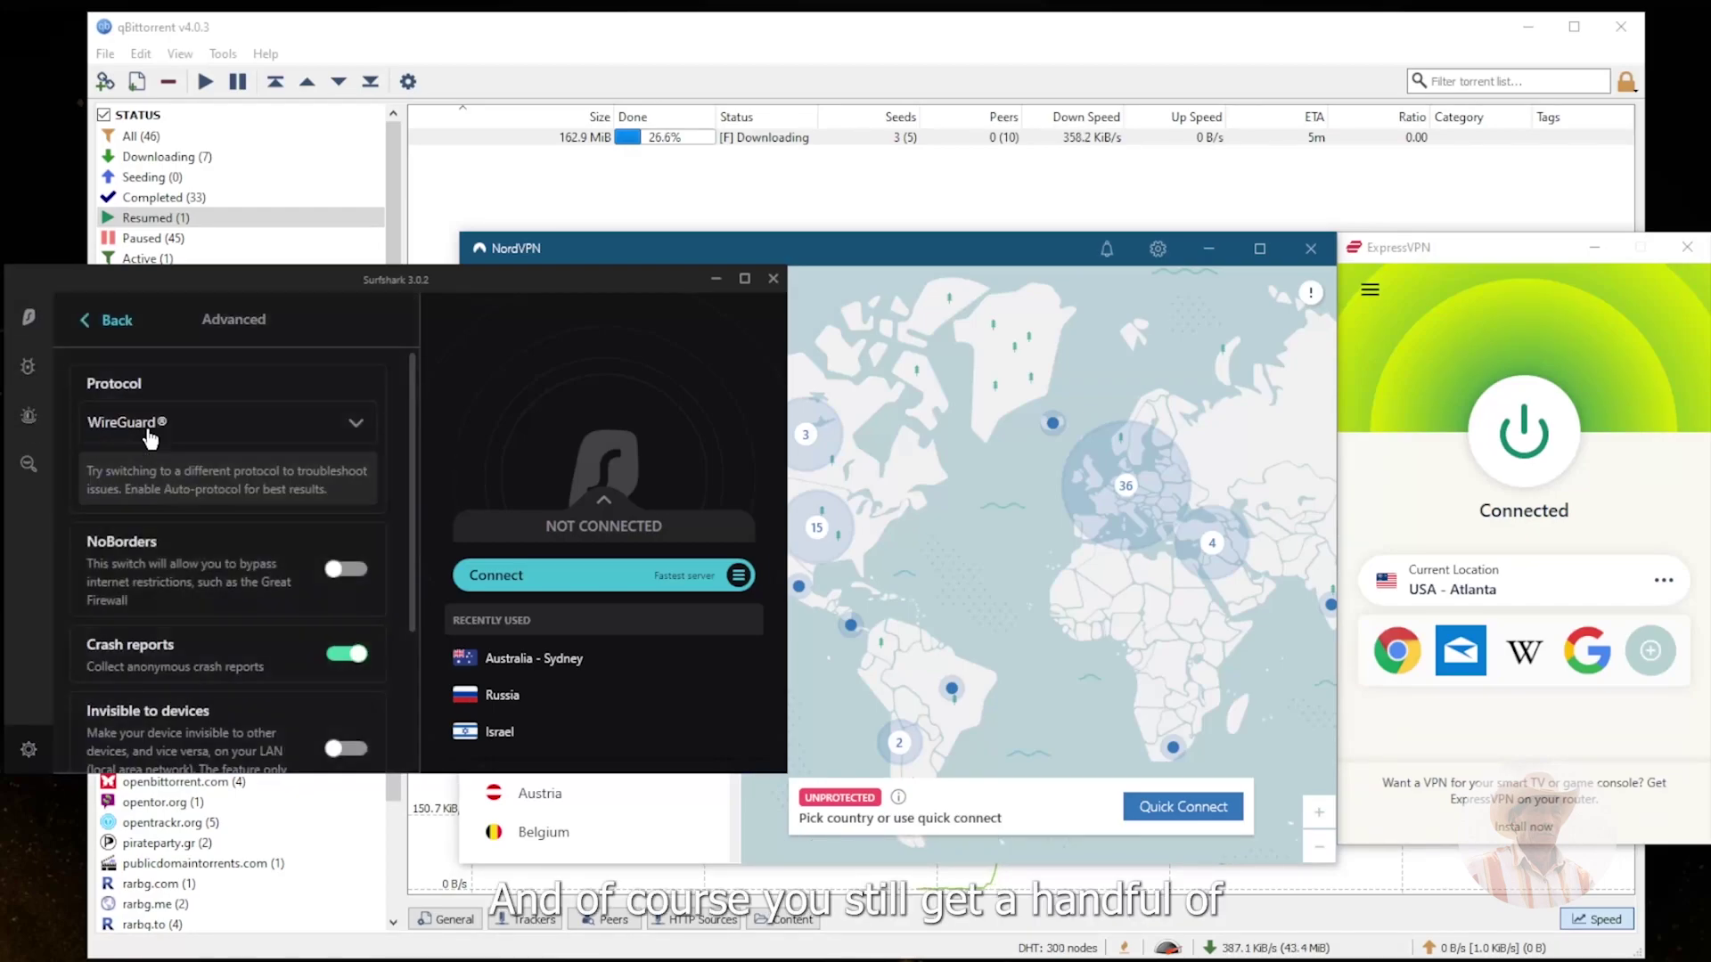
pyautogui.click(234, 437)
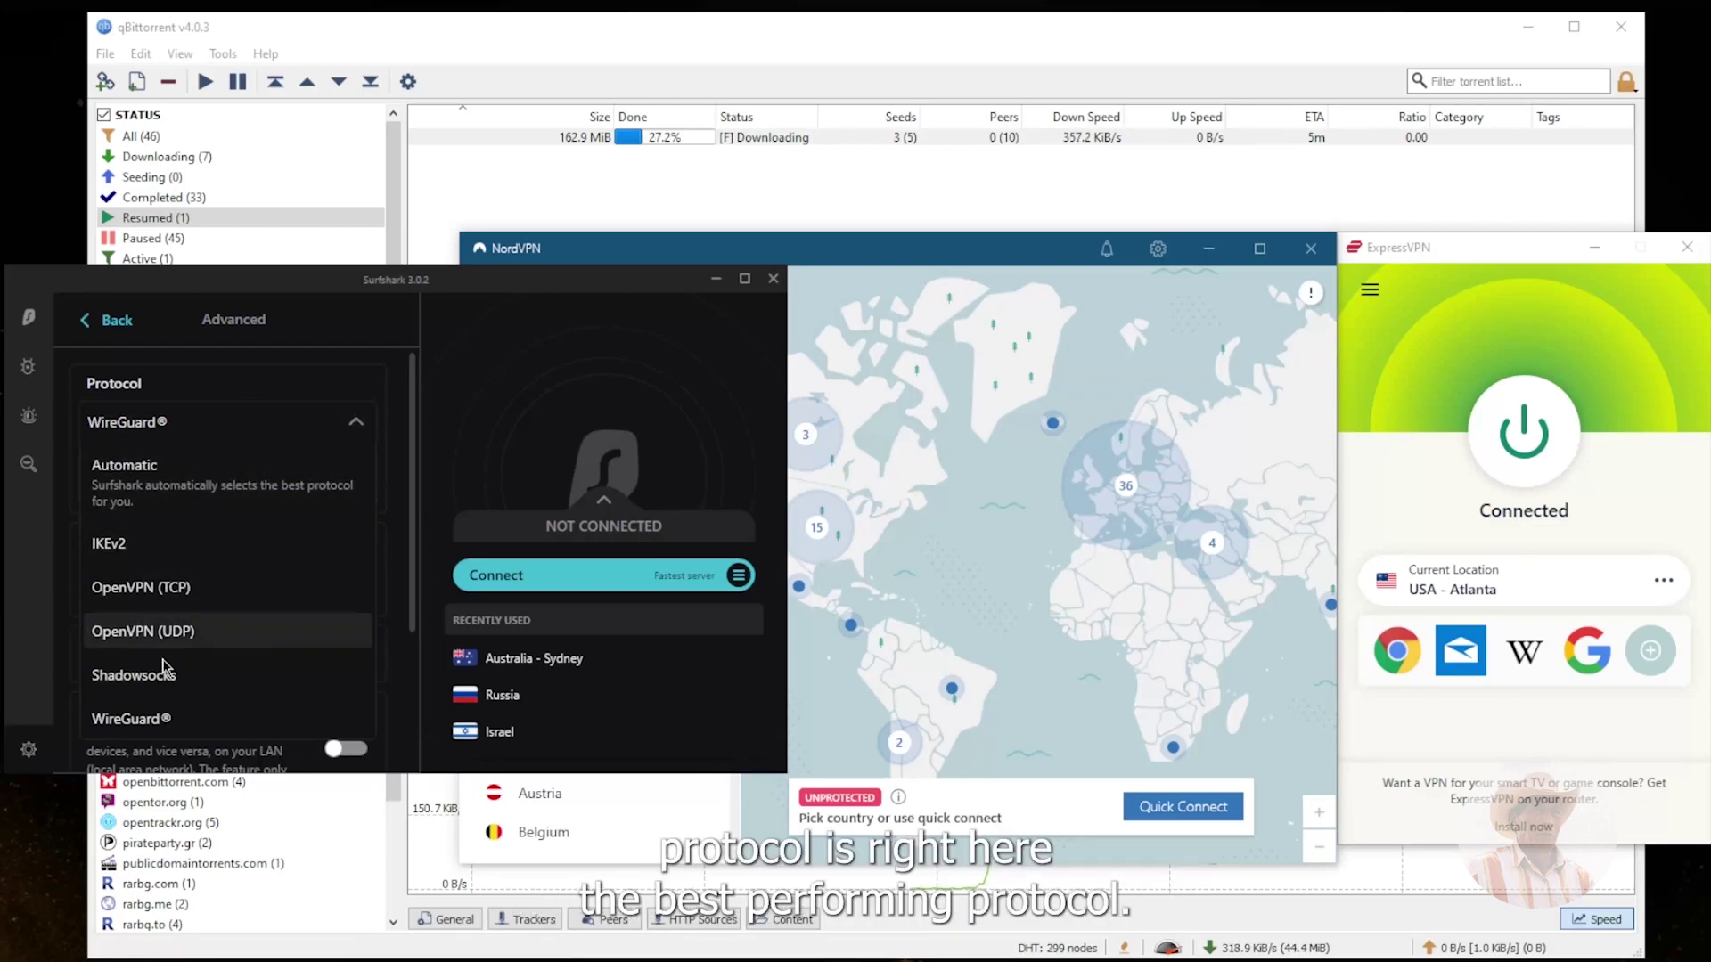
pyautogui.click(167, 724)
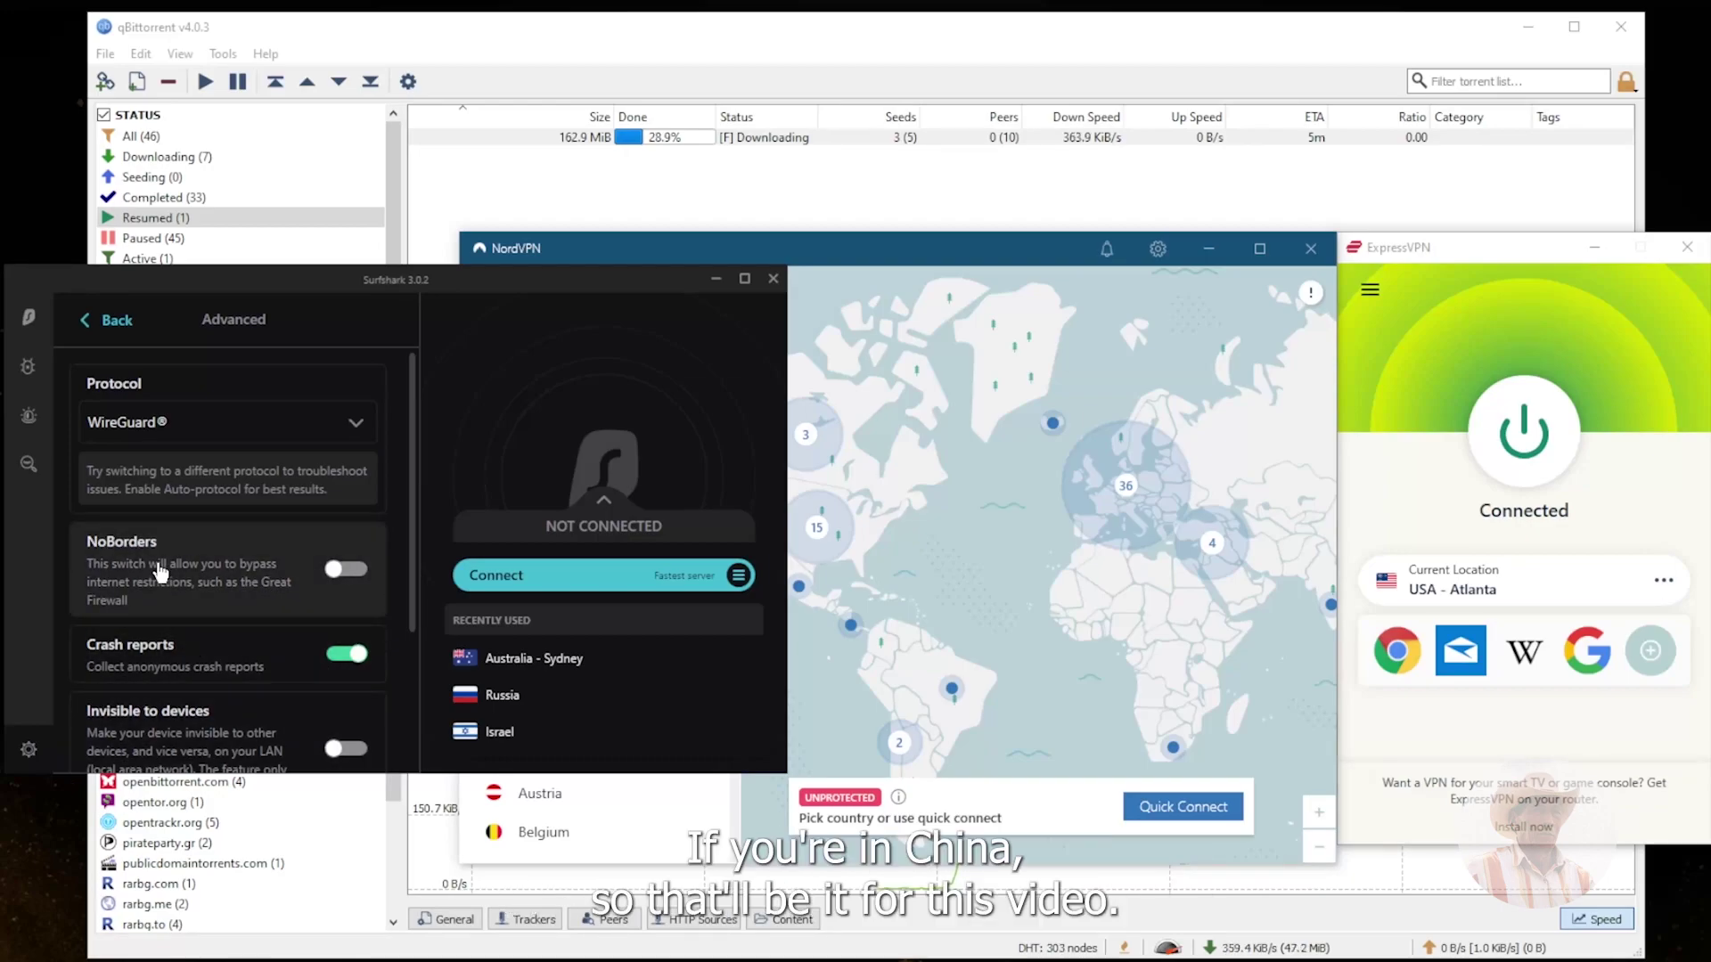
# - Return Surfshark to its server list and disconnect ExpressVPN
pyautogui.click(46, 332)
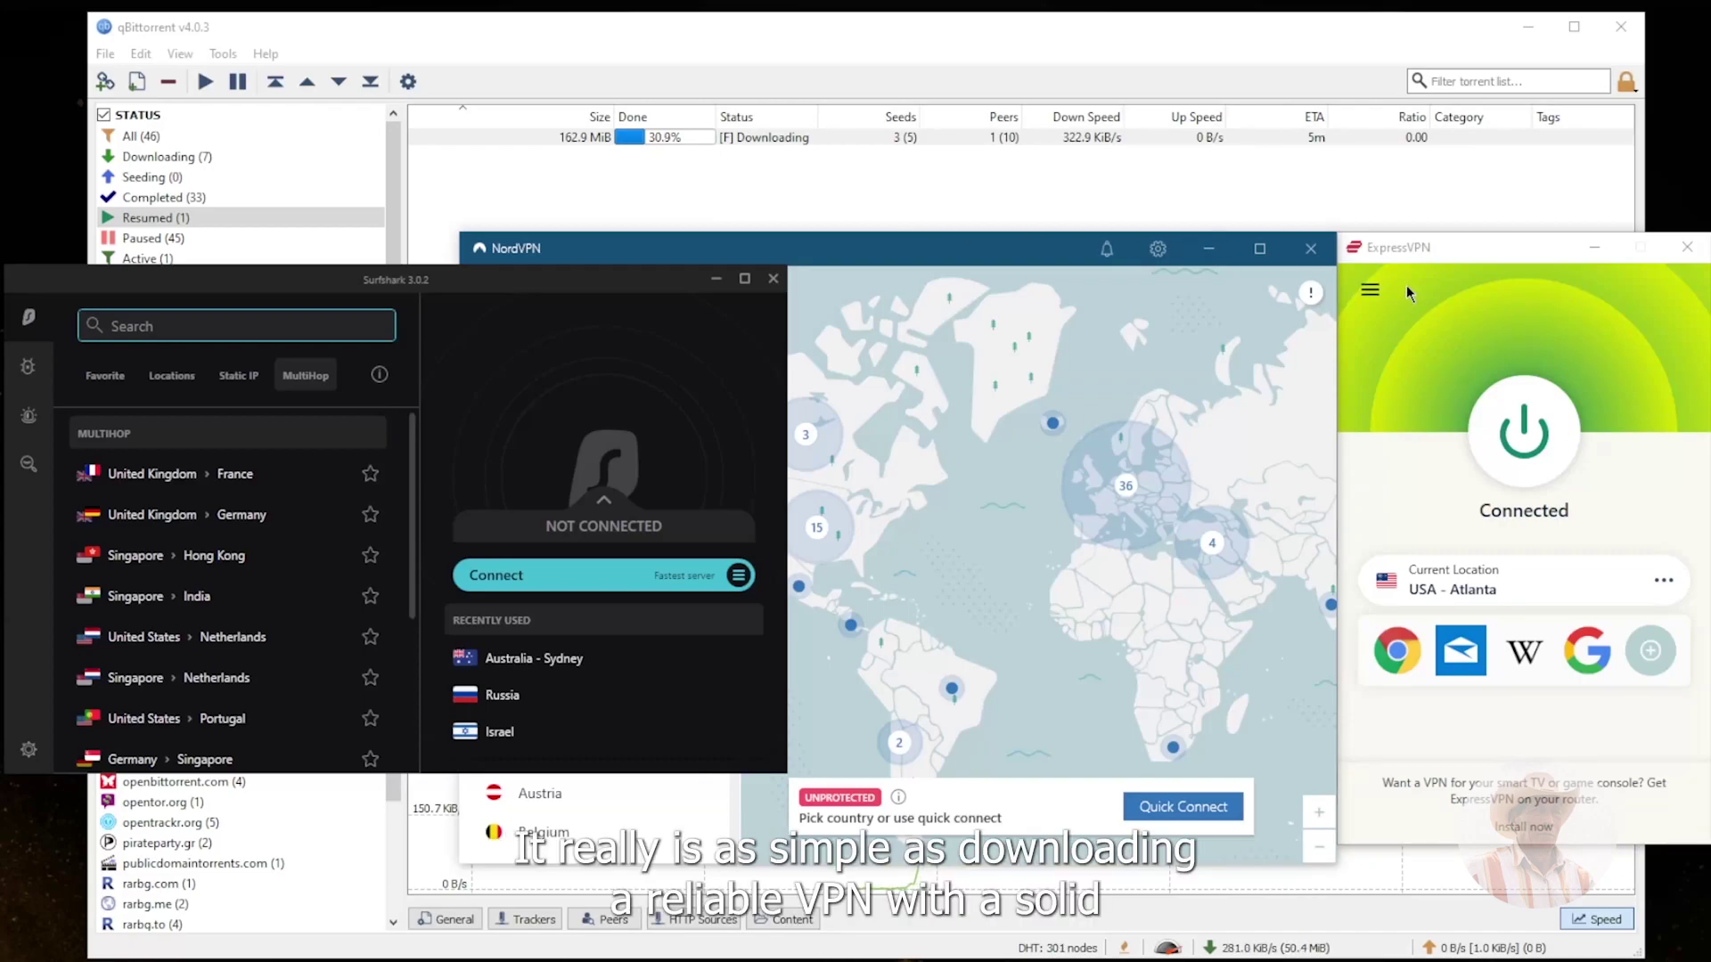
pyautogui.click(1480, 312)
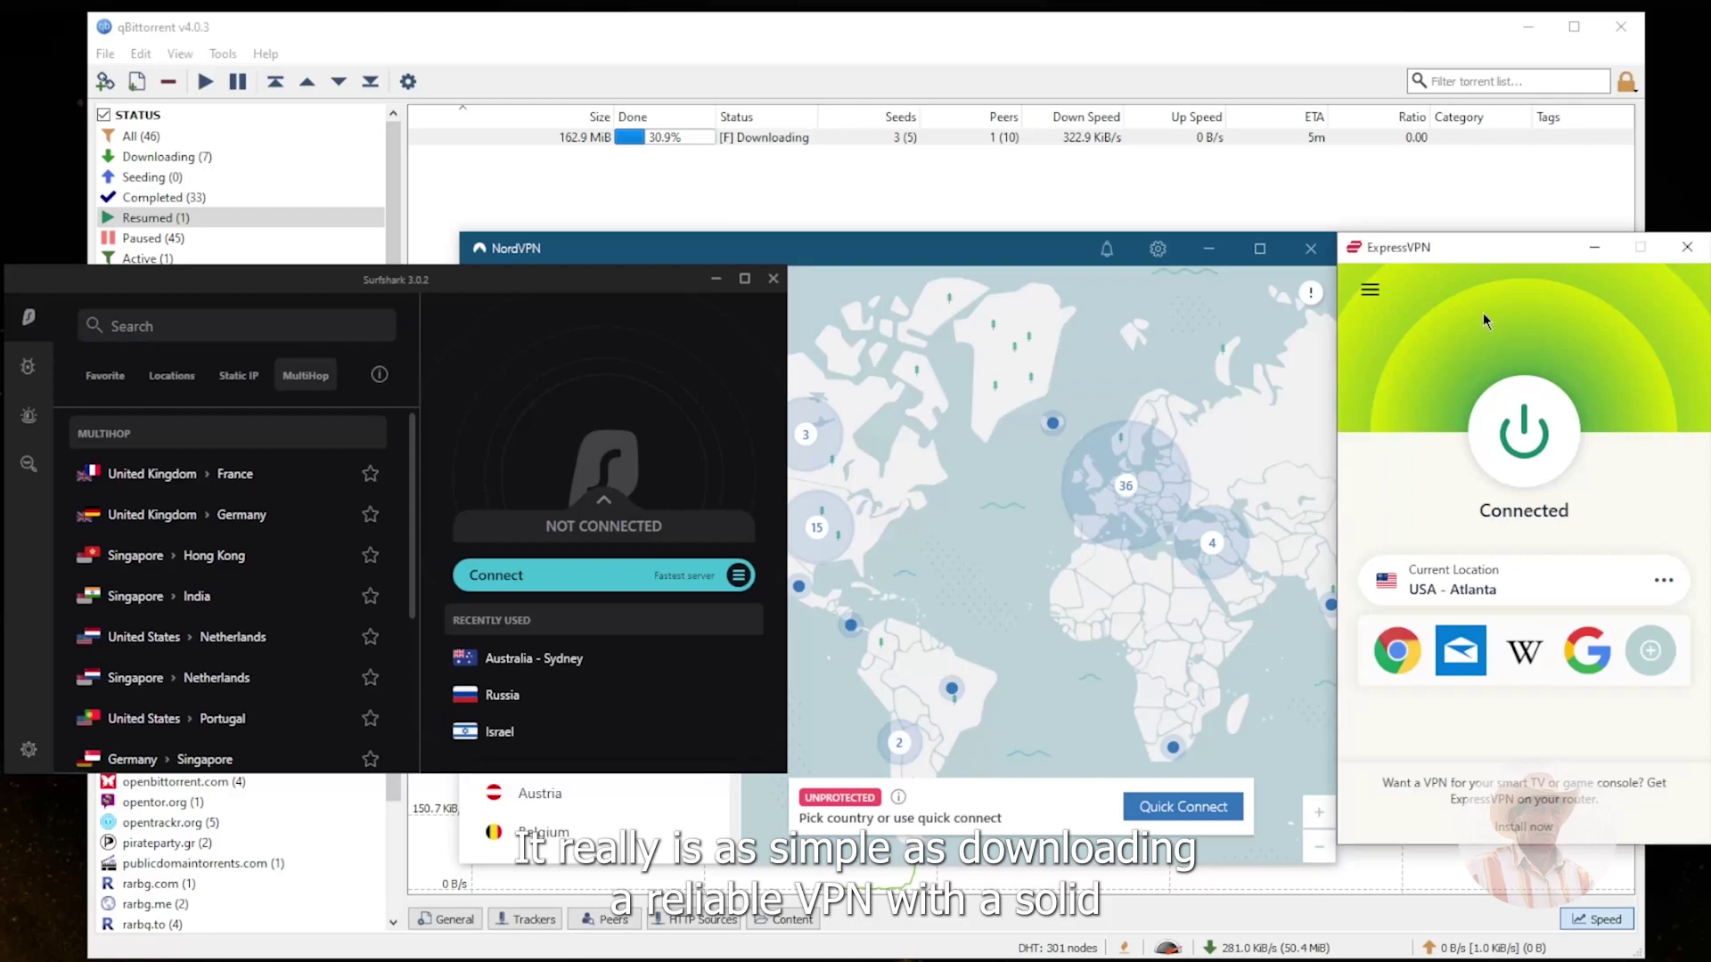
pyautogui.click(1521, 442)
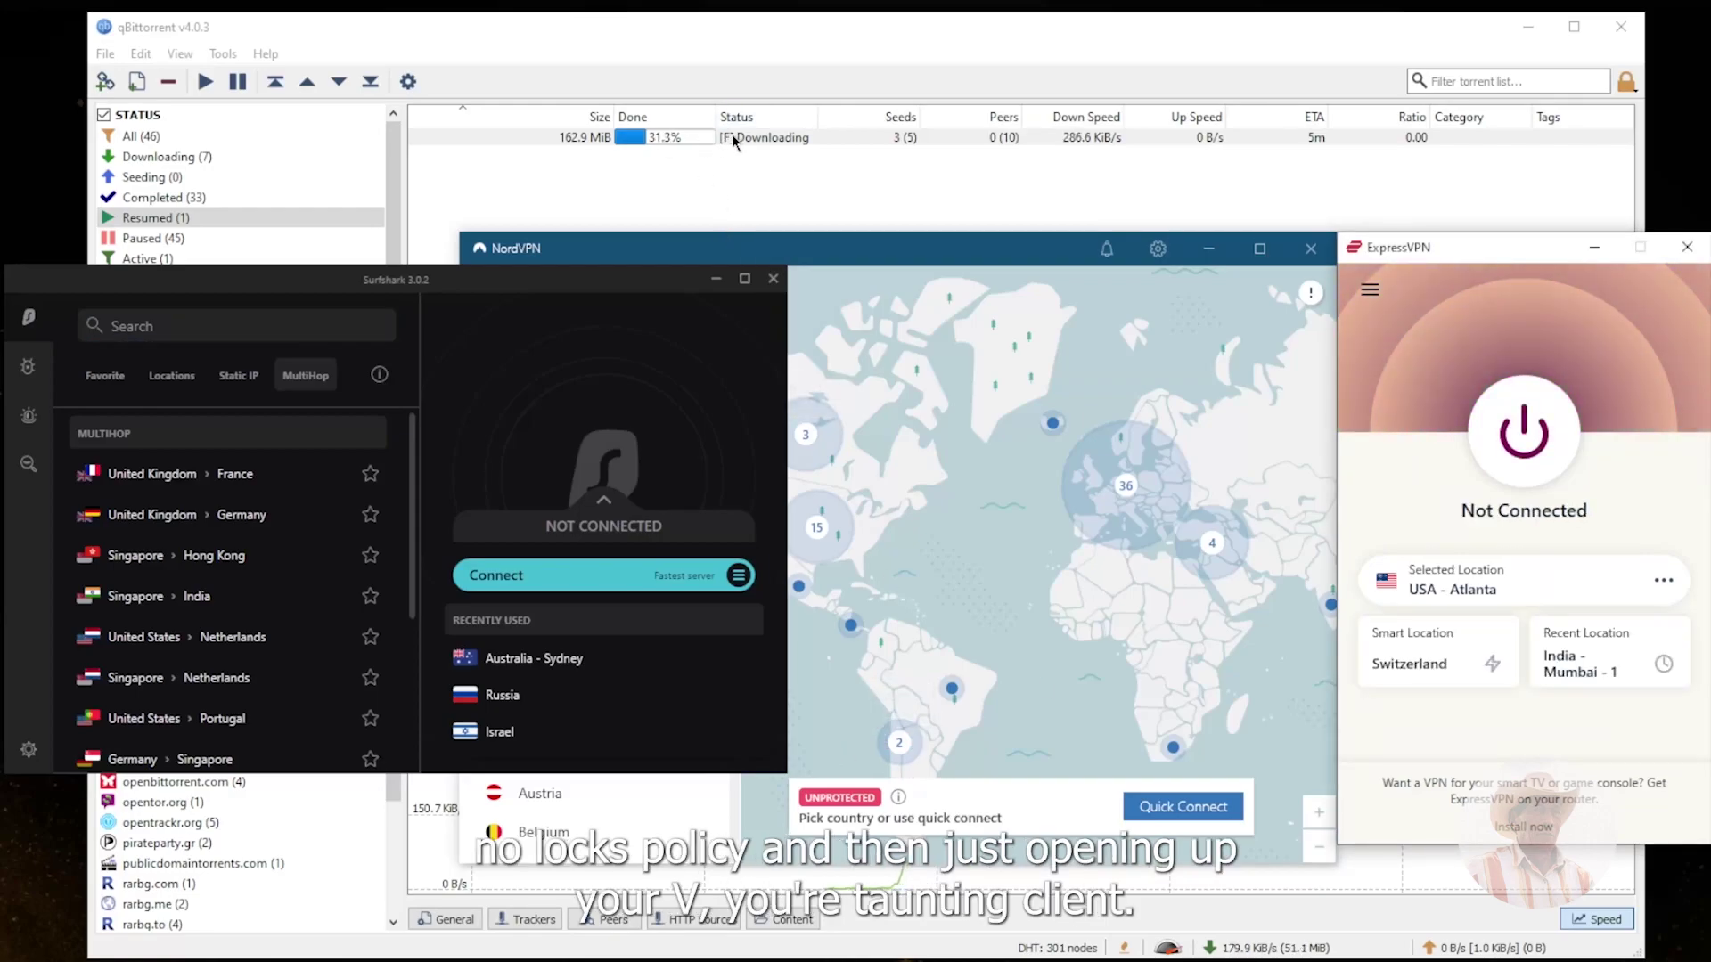
# - Delete the Charlie Chaplin demo torrent from qBittorrent's transfer list
pyautogui.click(755, 141)
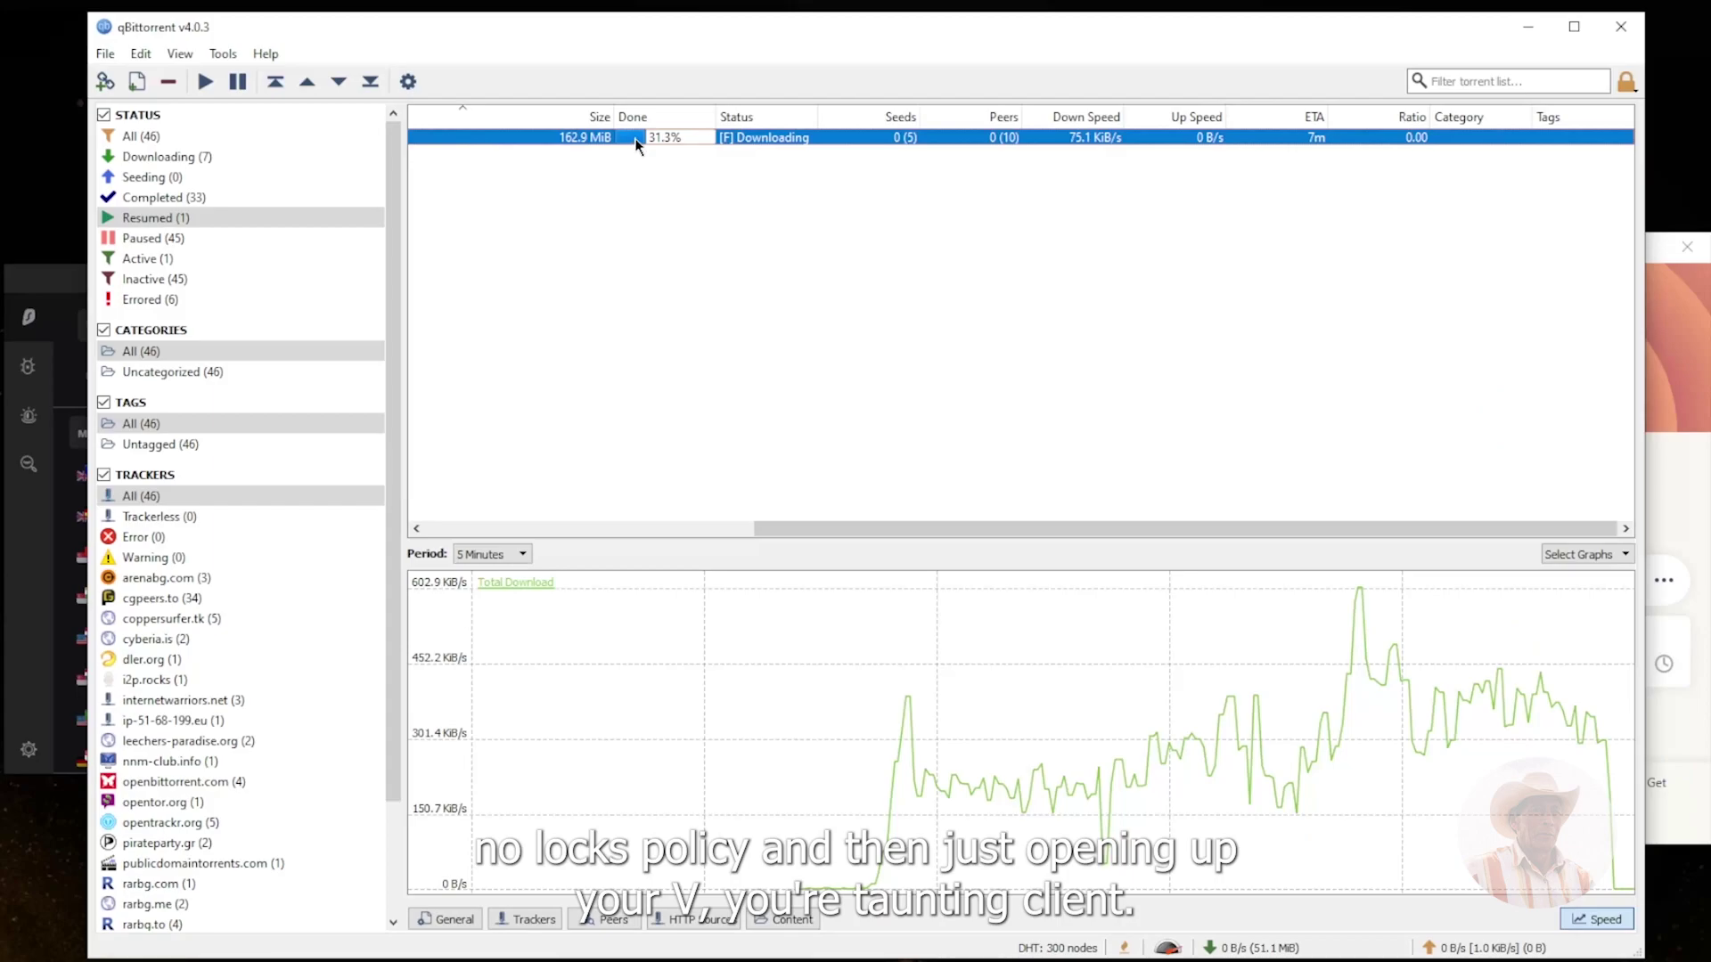
pyautogui.rightClick(636, 142)
pyautogui.click(718, 205)
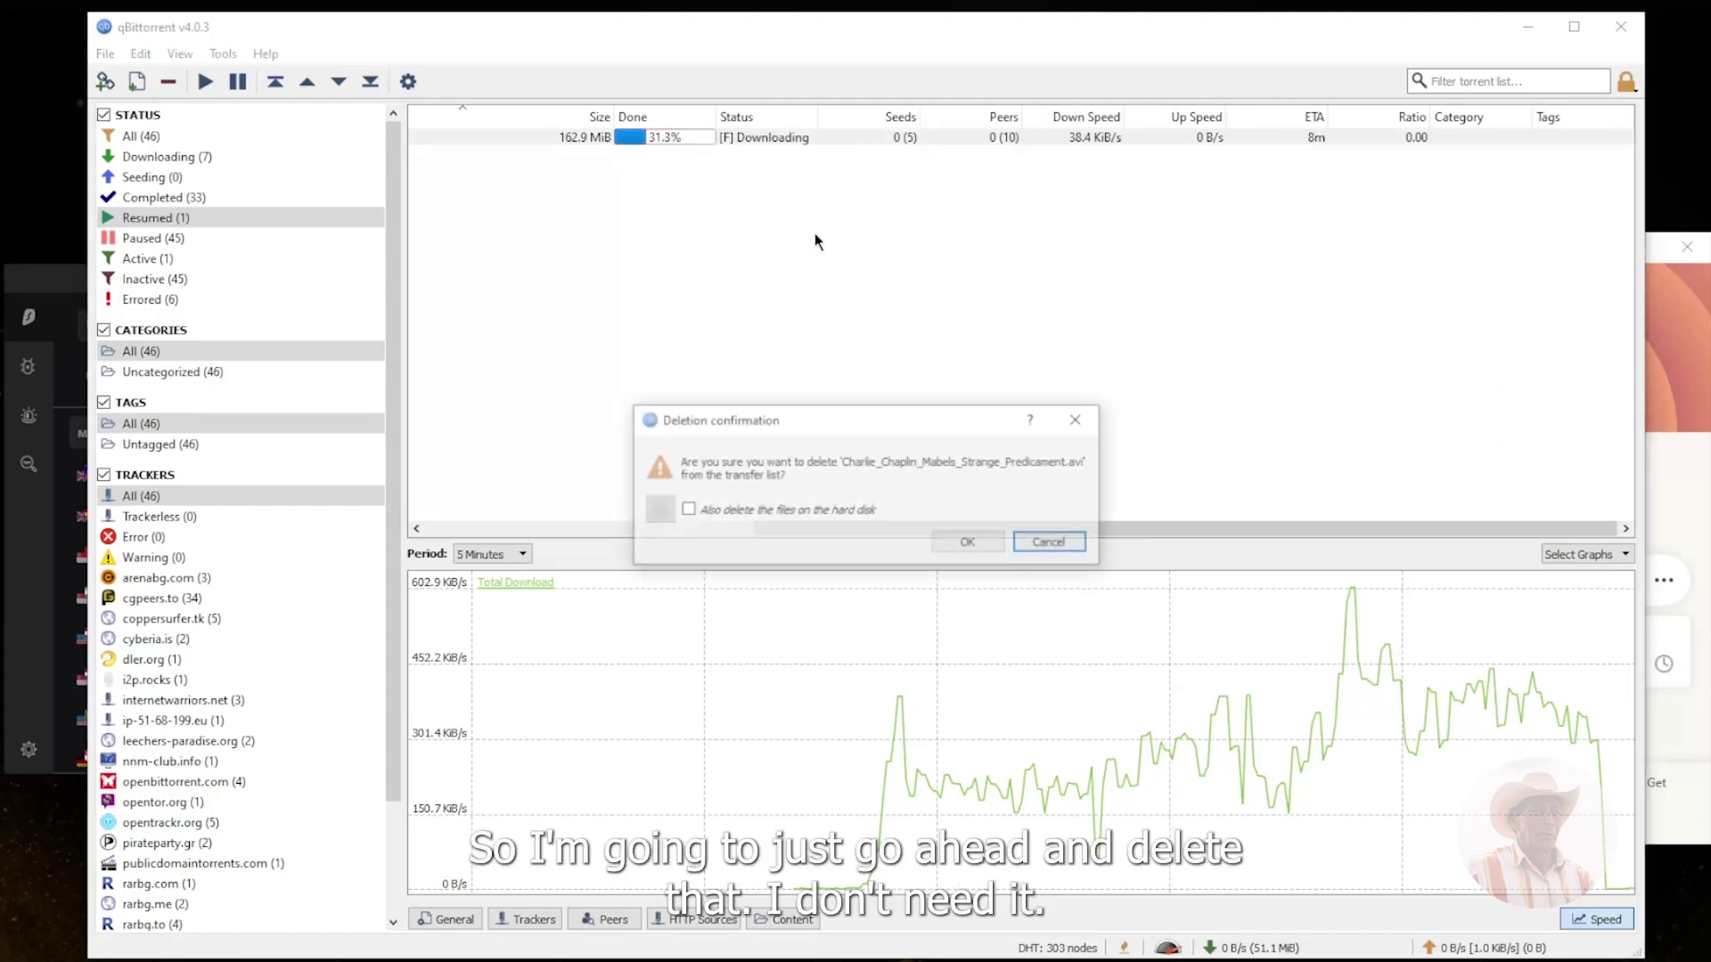
pyautogui.click(967, 542)
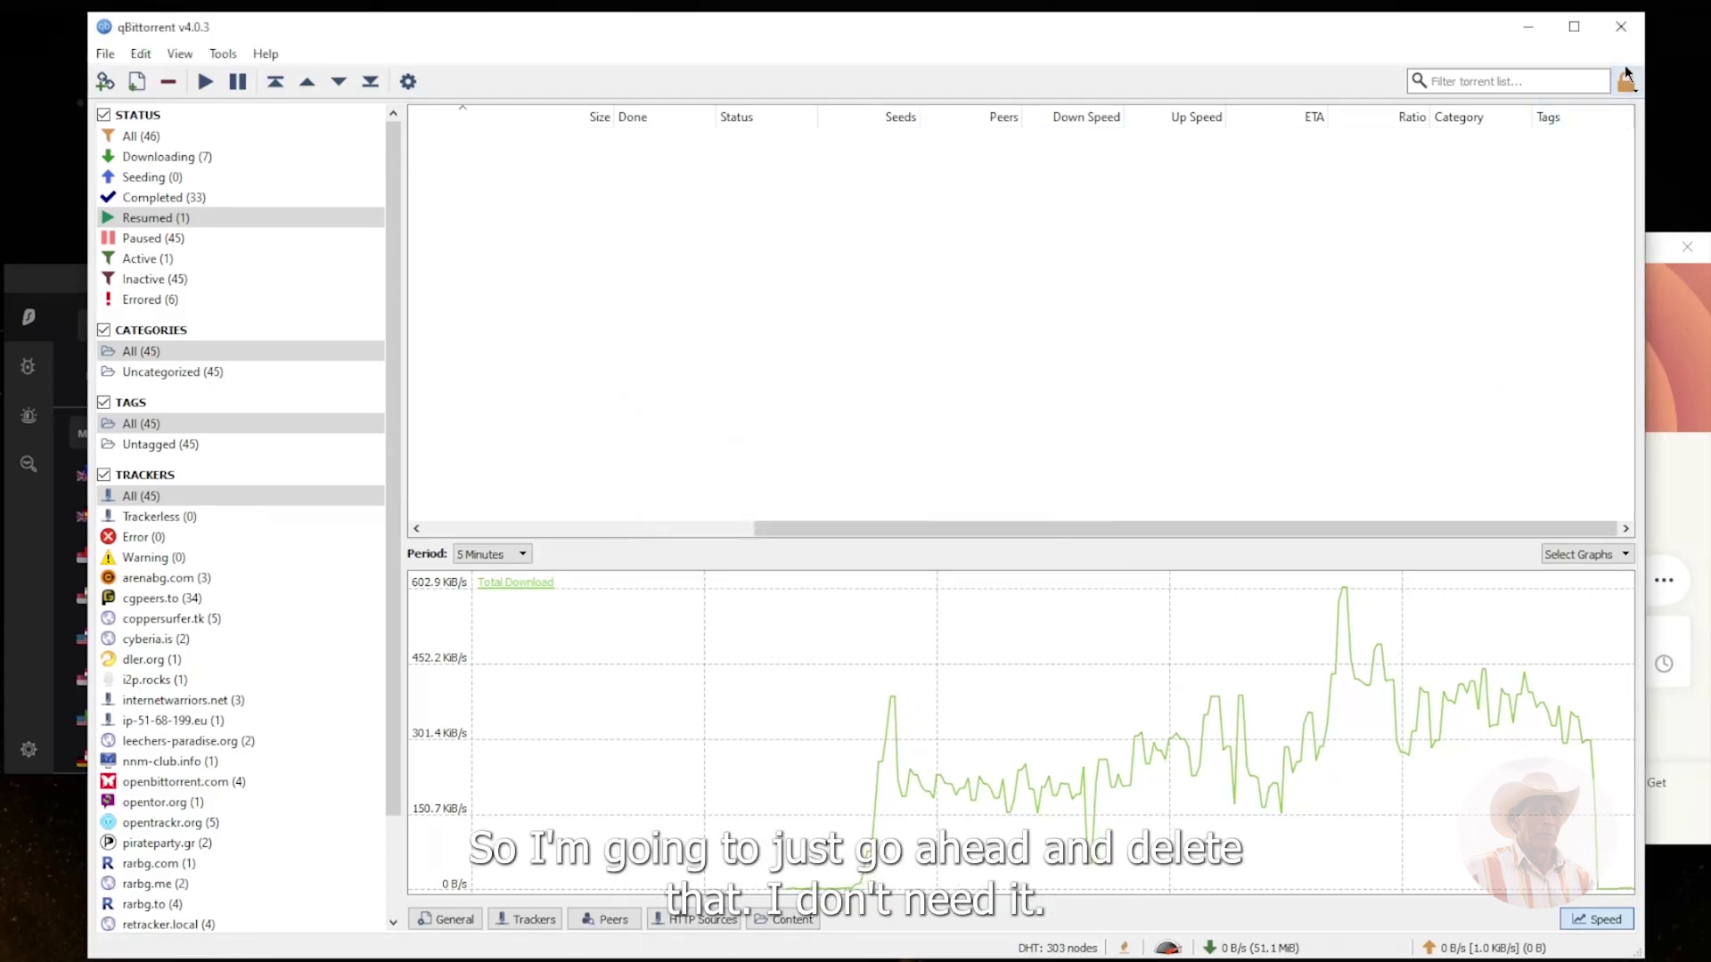
pyautogui.click(1618, 27)
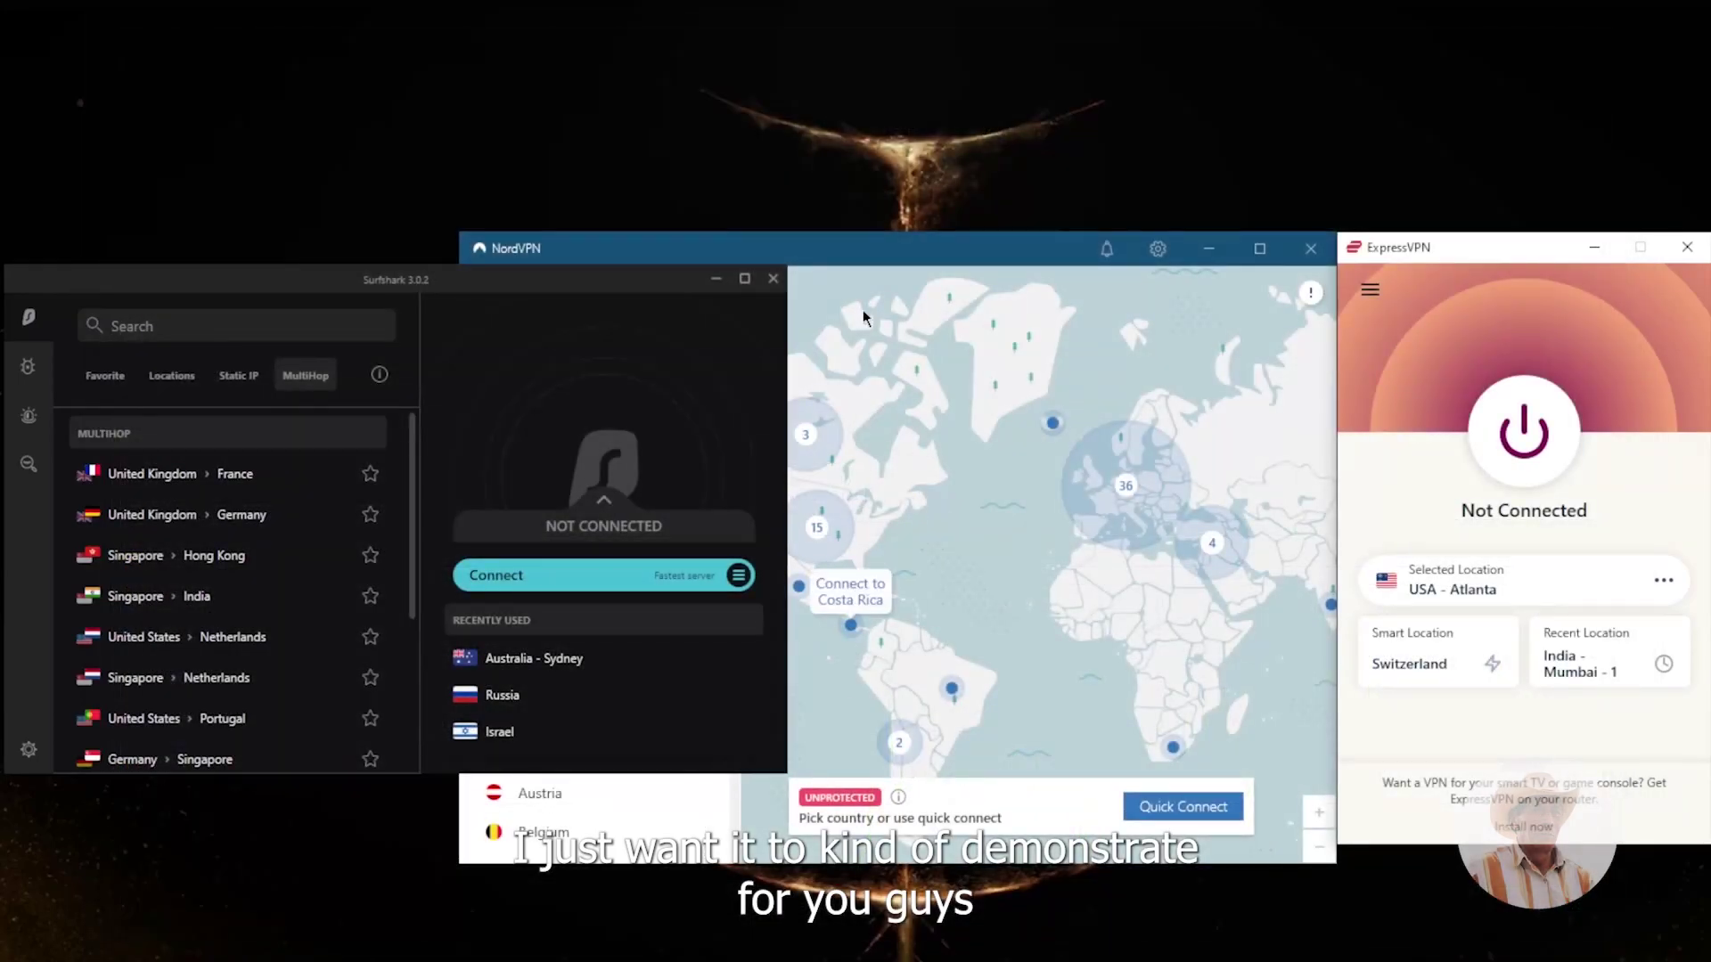
pyautogui.click(392, 280)
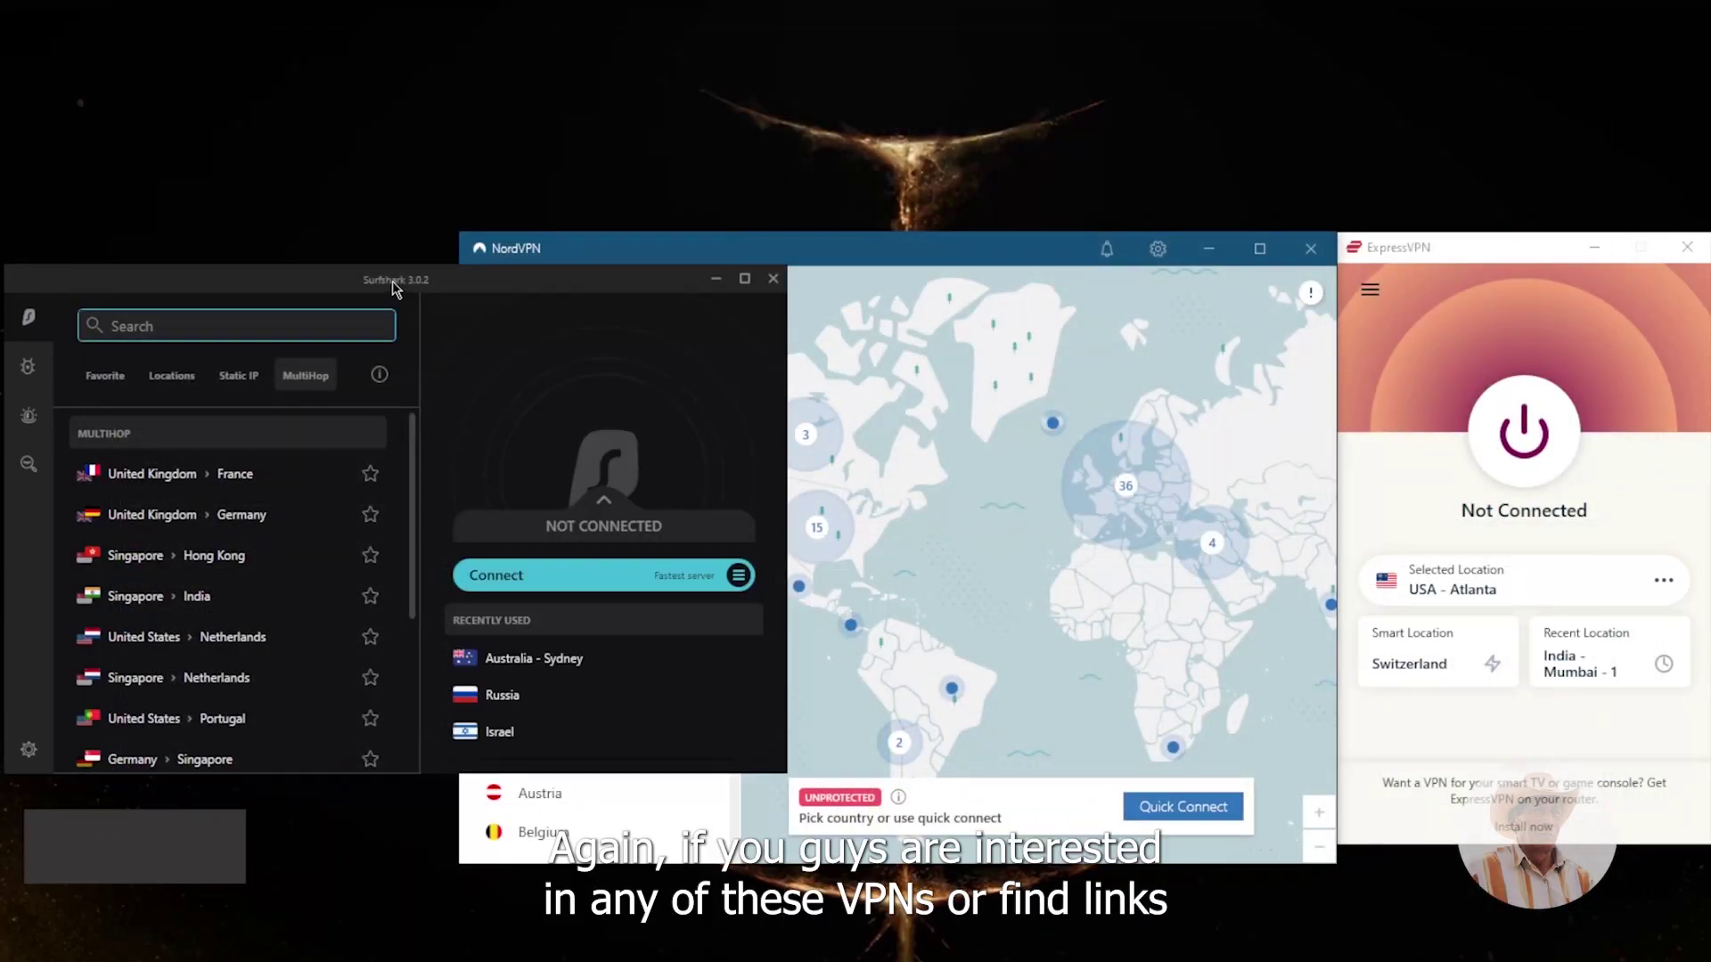